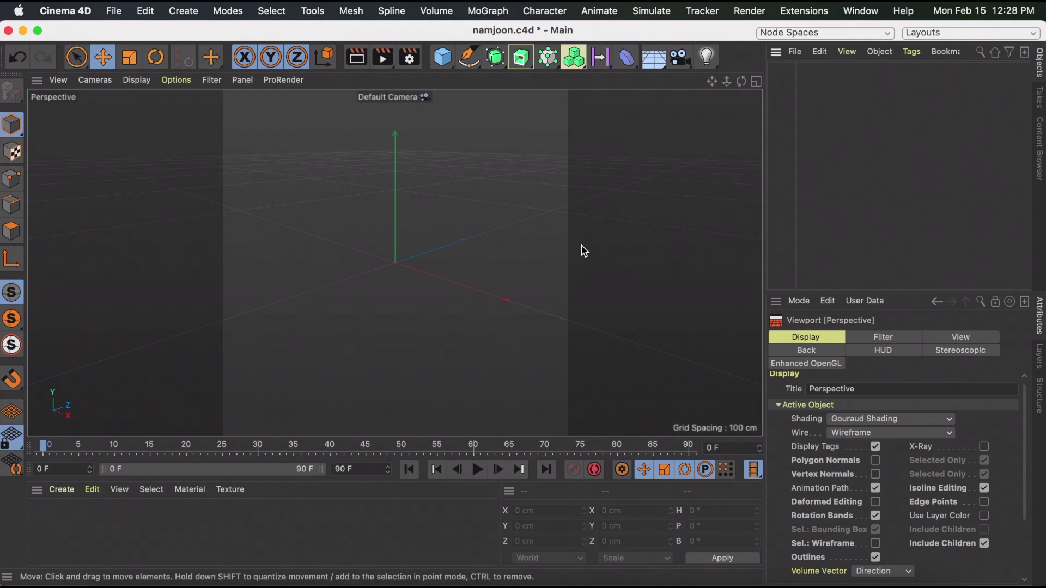
- Set the viewport's projection to Front
click(191, 81)
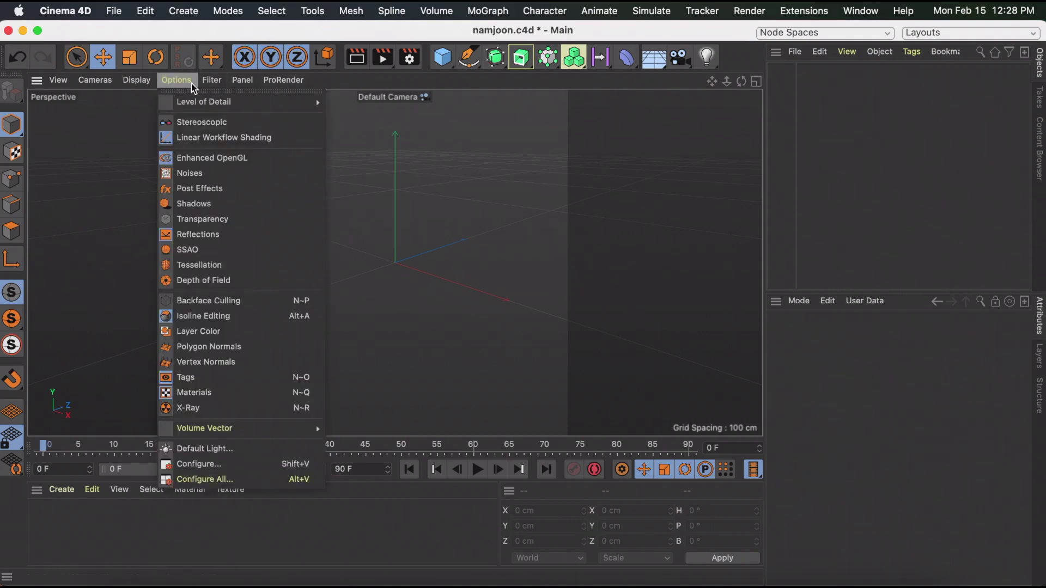
click(205, 464)
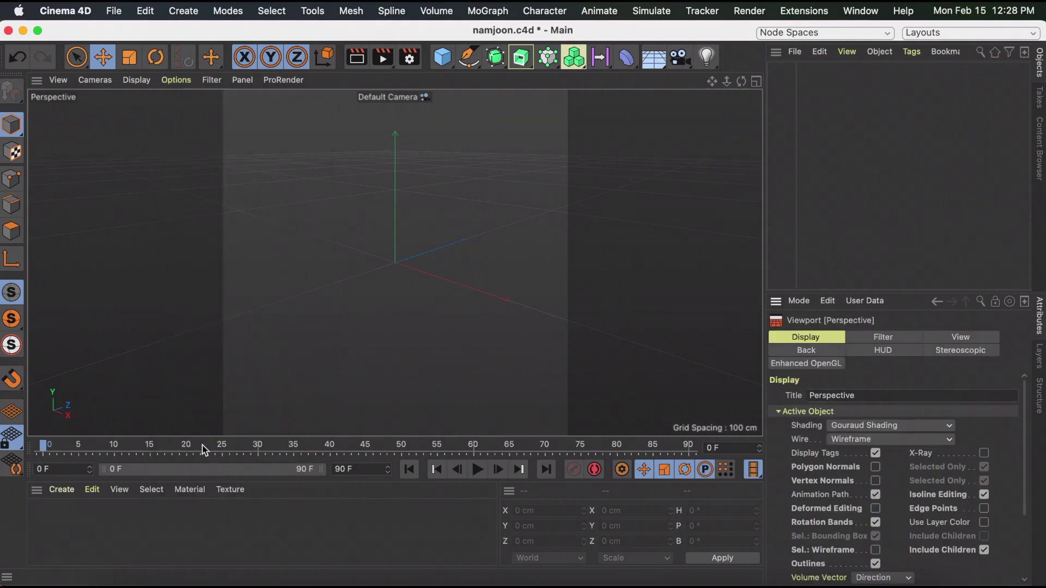
click(964, 338)
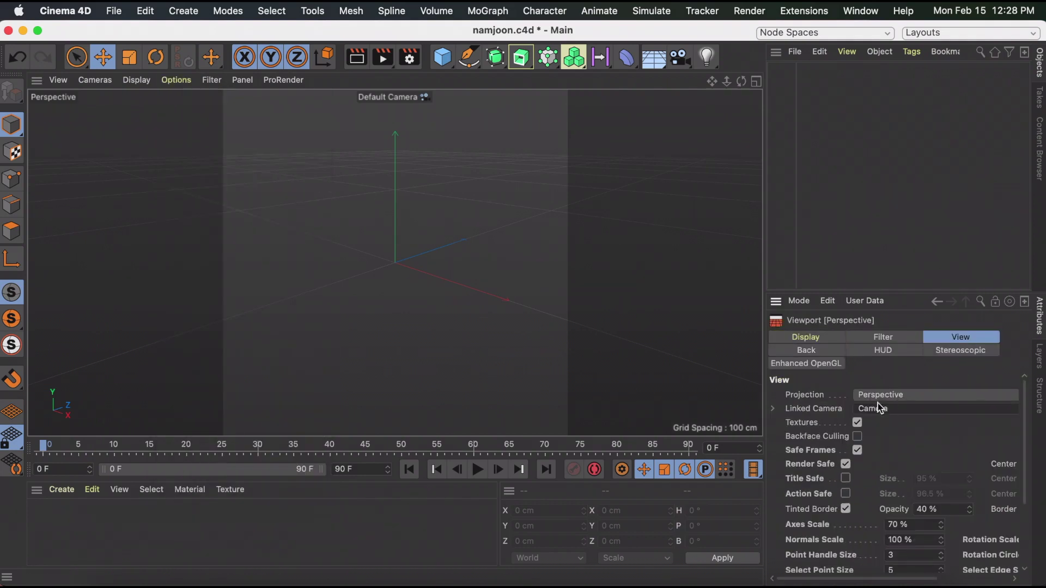
click(899, 393)
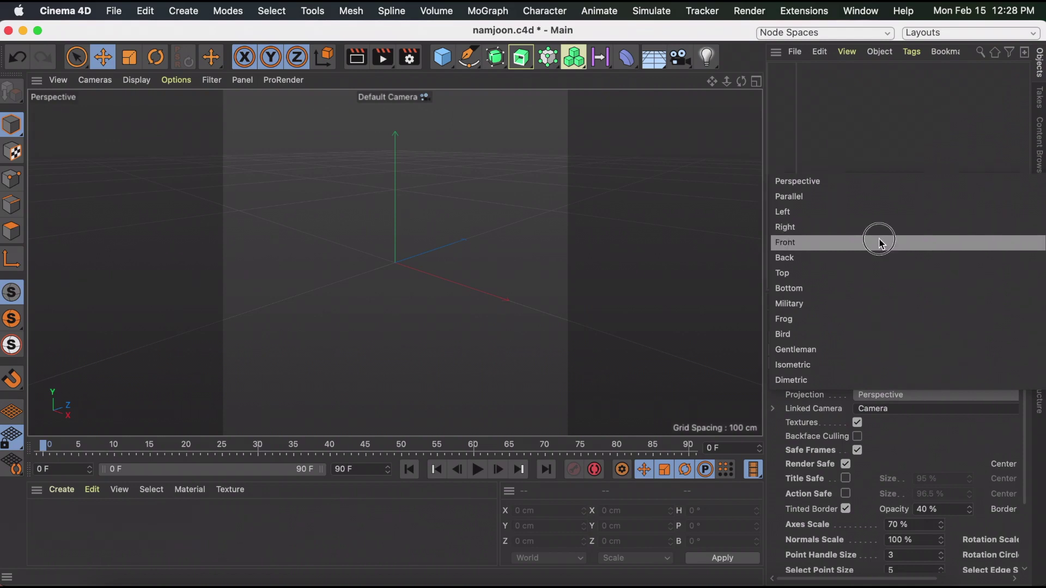
click(875, 241)
- Load the photo EaKaRCrWkAlpr4G as the Front viewport's background image
click(826, 351)
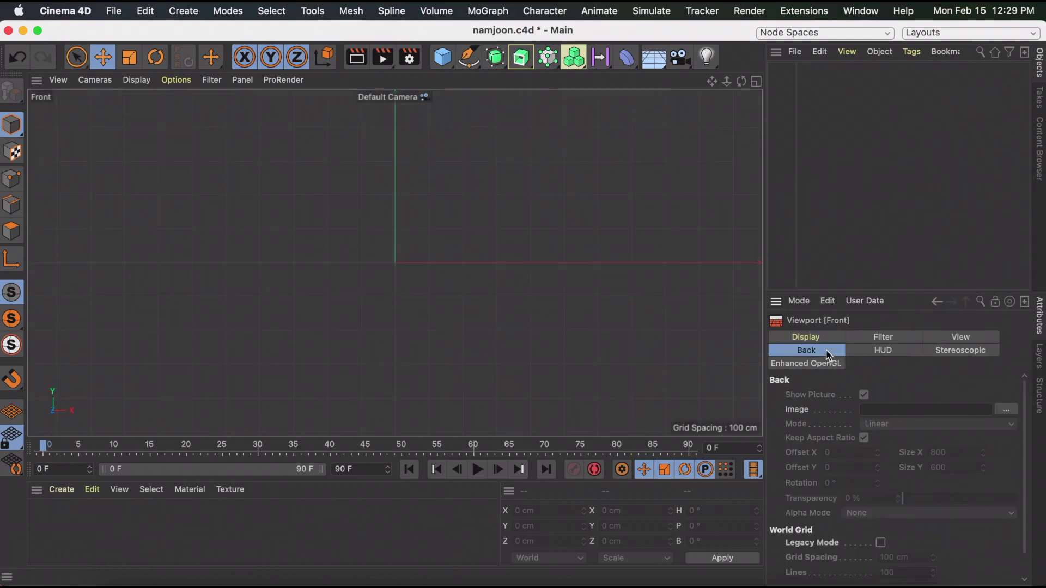
click(1003, 411)
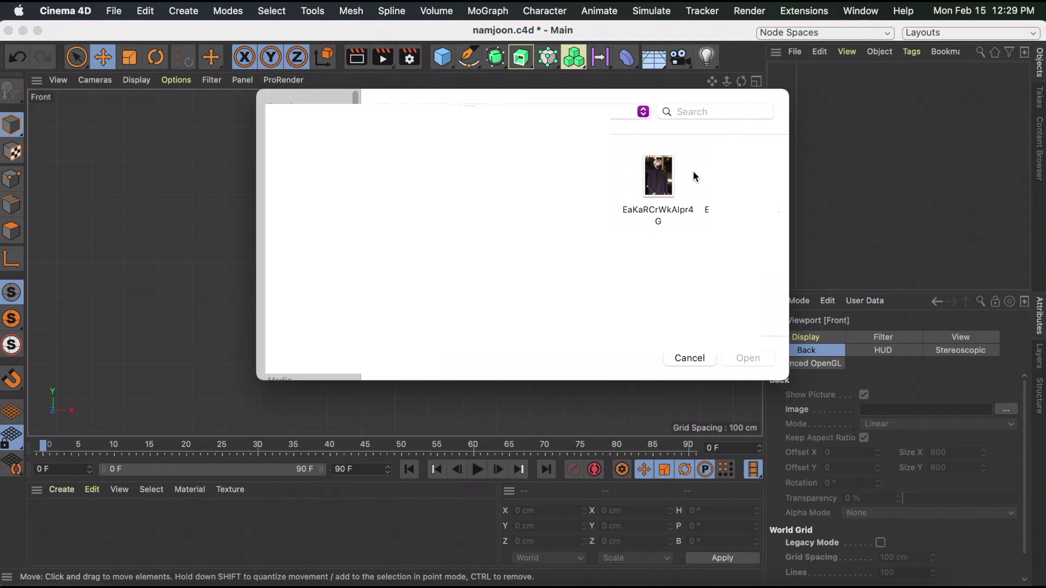
double_click(659, 176)
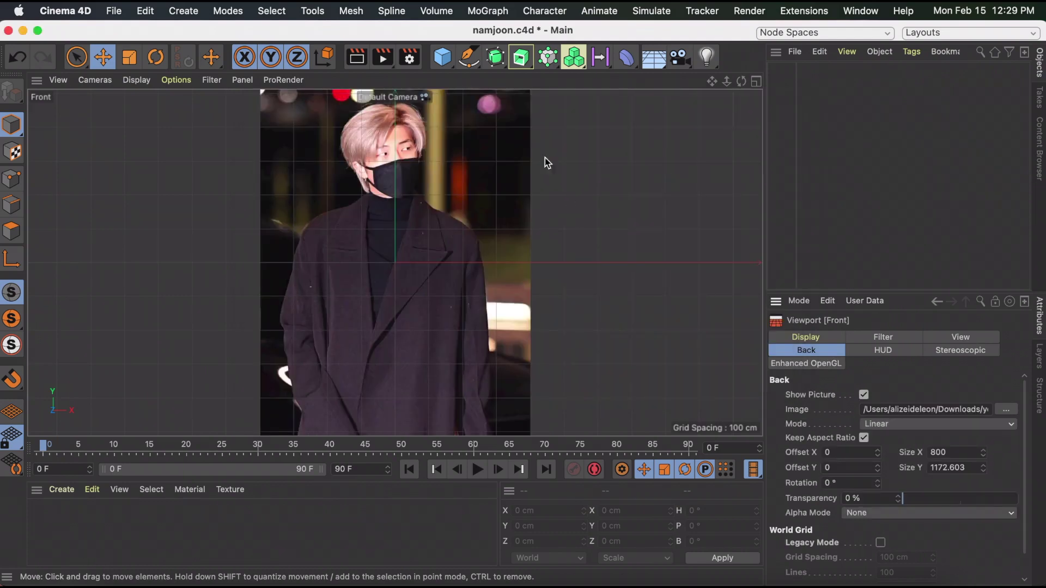
- Start tracing the figure with a Bezier Spline Pen outline, from the top of the head around its right-hand side
click(468, 58)
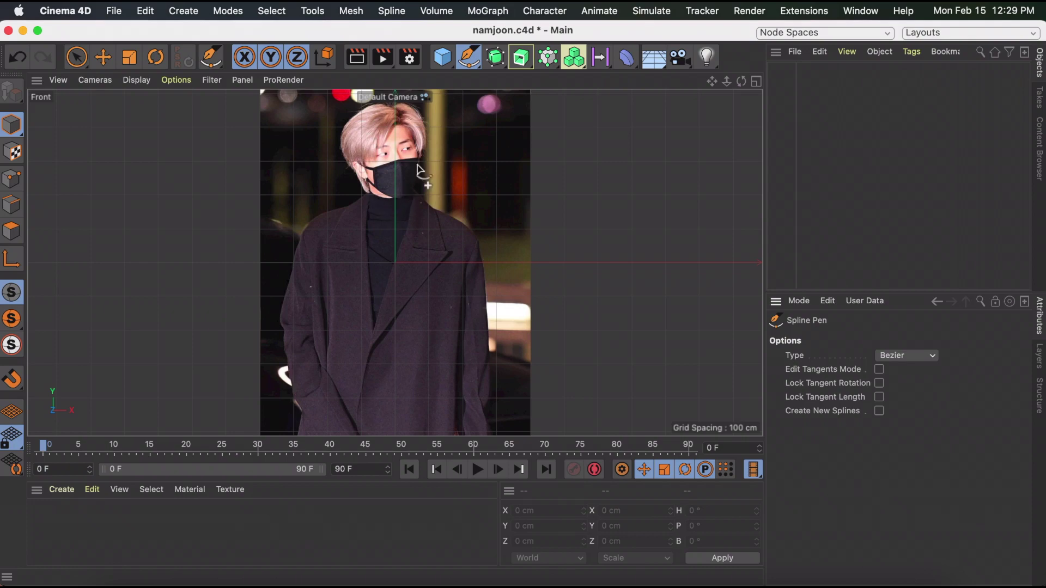
drag(727, 81, 396, 263)
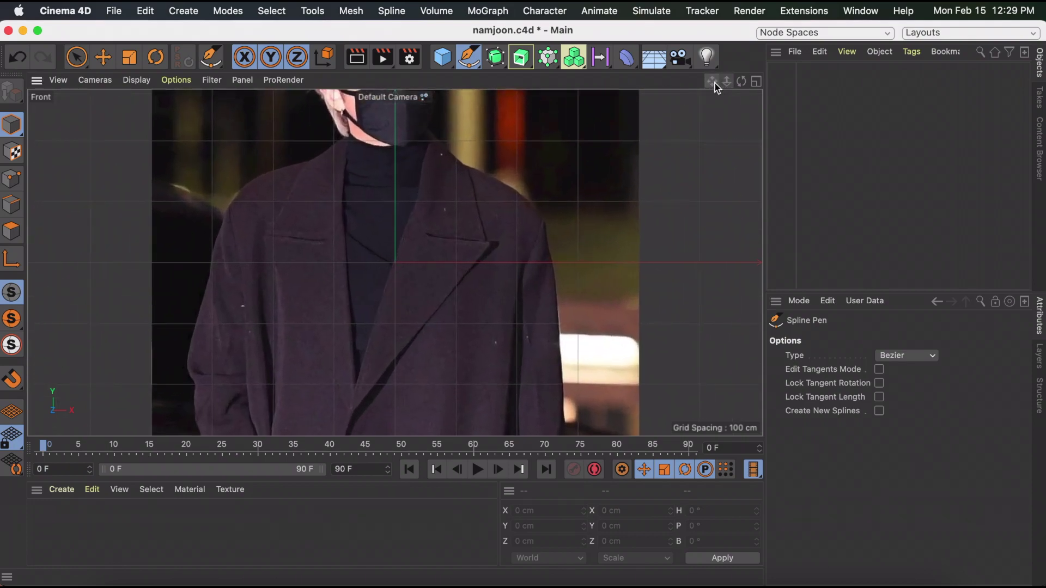
drag(712, 82, 412, 342)
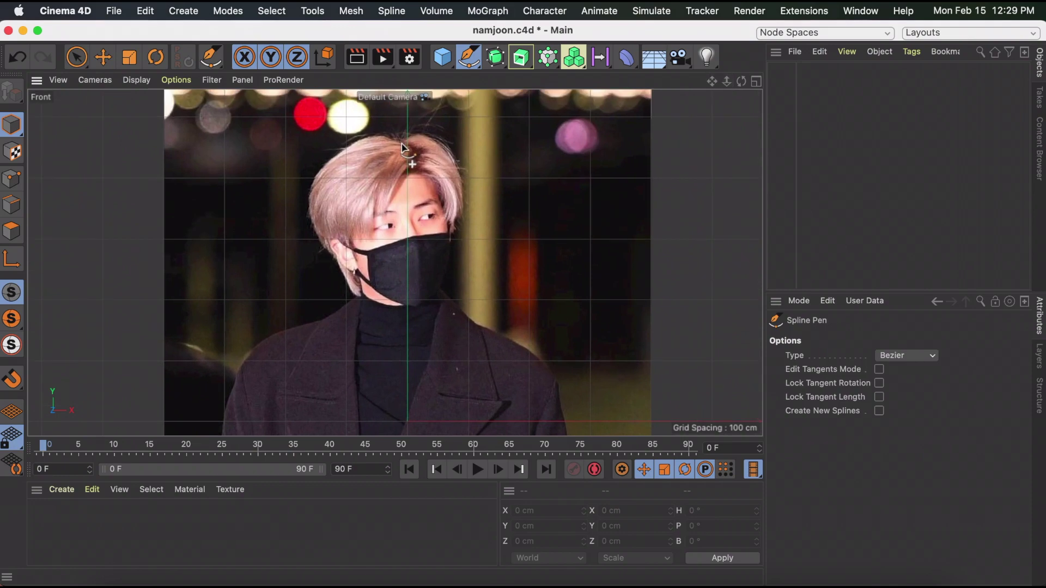
click(401, 144)
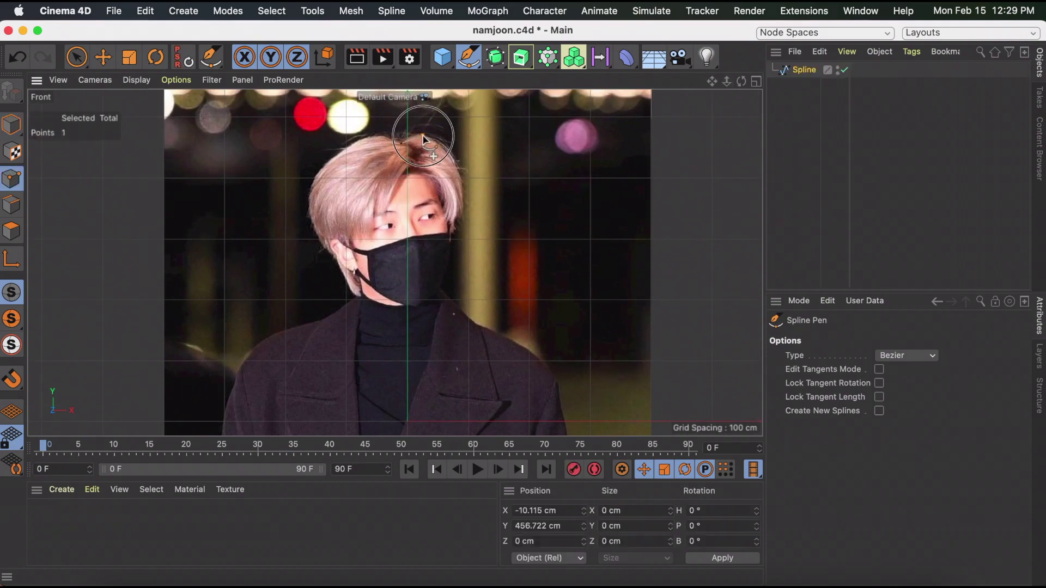
drag(429, 141, 467, 215)
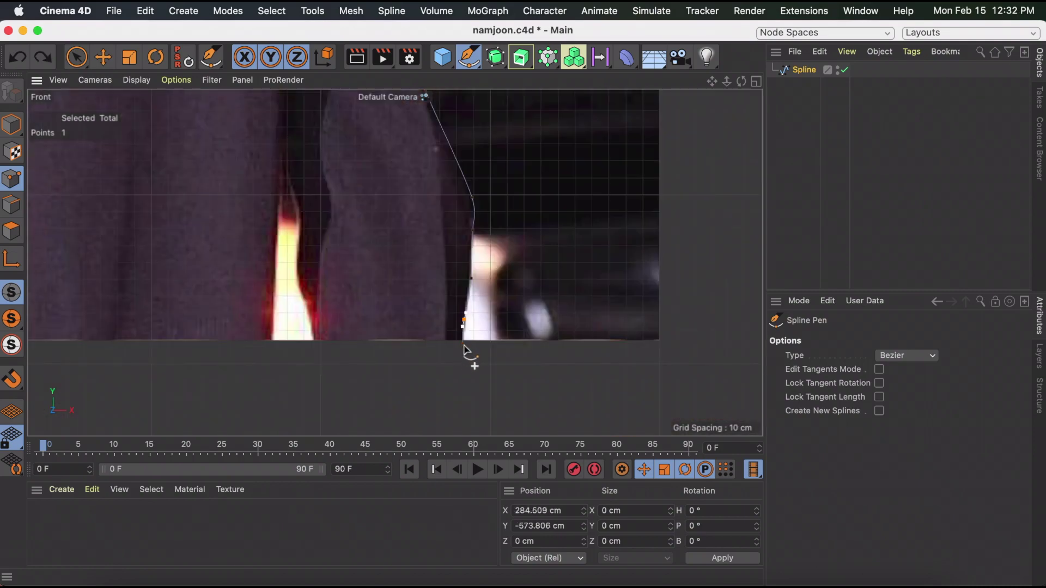
- Redo the outline's point just below the photo's bottom edge and finish tracing the figure as a closed spline
drag(468, 355, 475, 356)
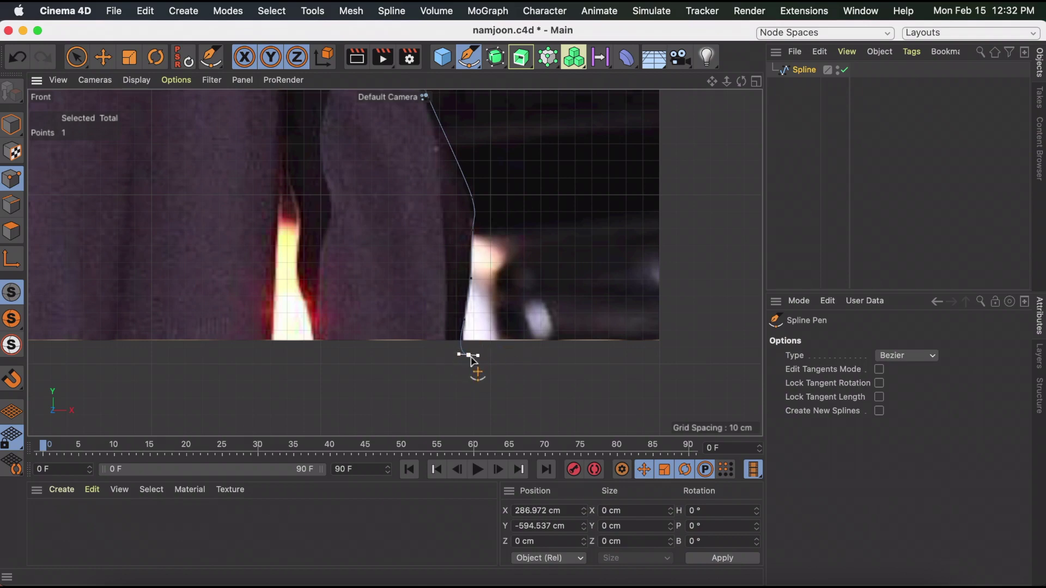
key(super+z)
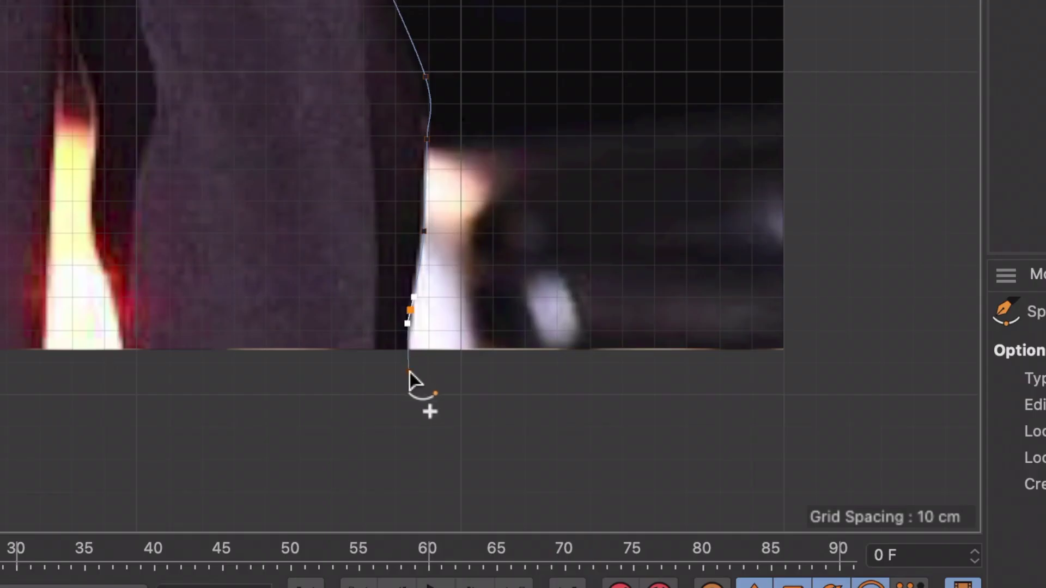
click(470, 350)
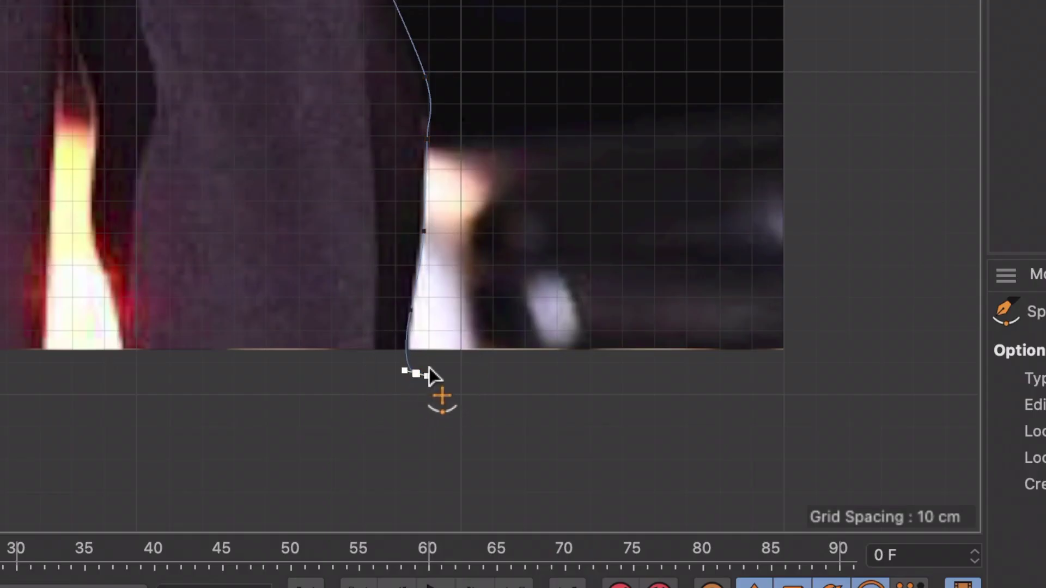
click(412, 352)
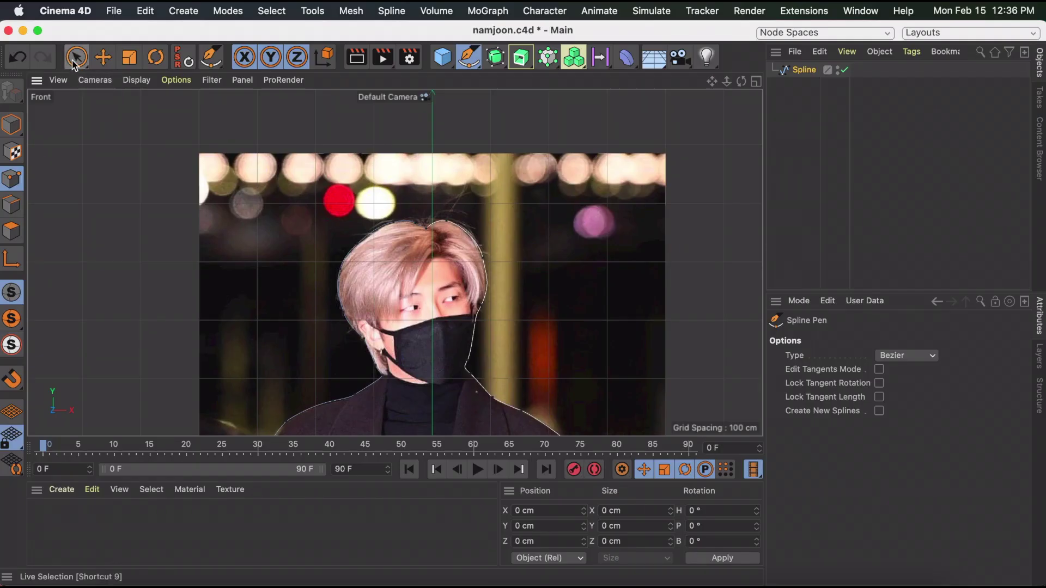
click(77, 58)
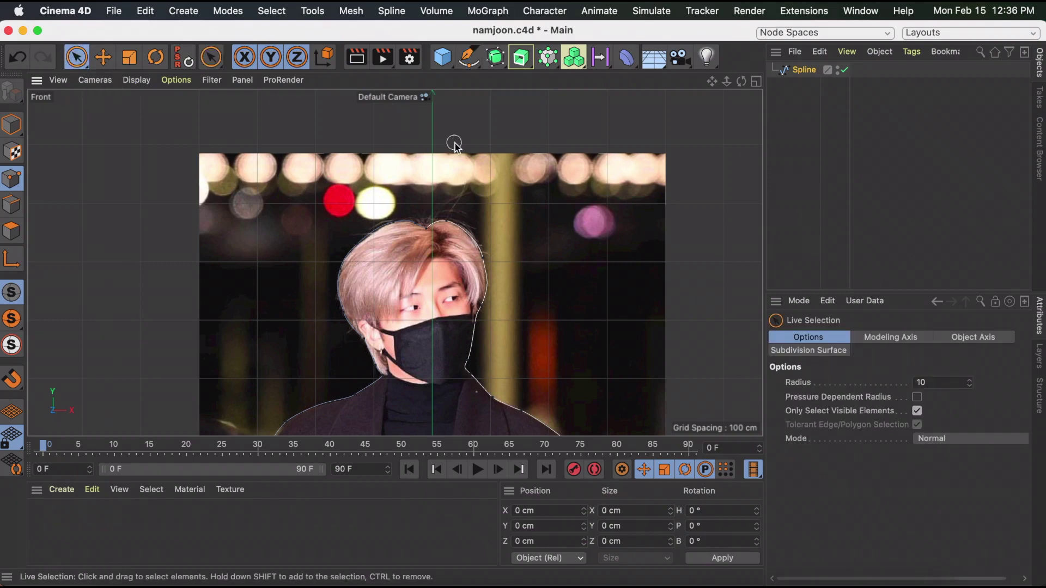
- Hide the background photo in the Front viewport
key(alt+h)
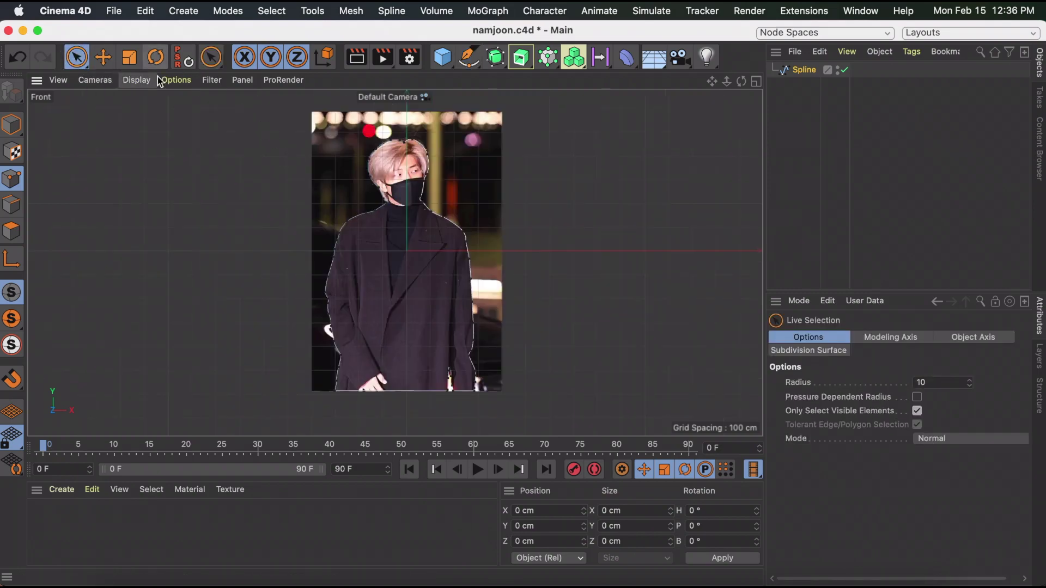
click(176, 80)
click(262, 473)
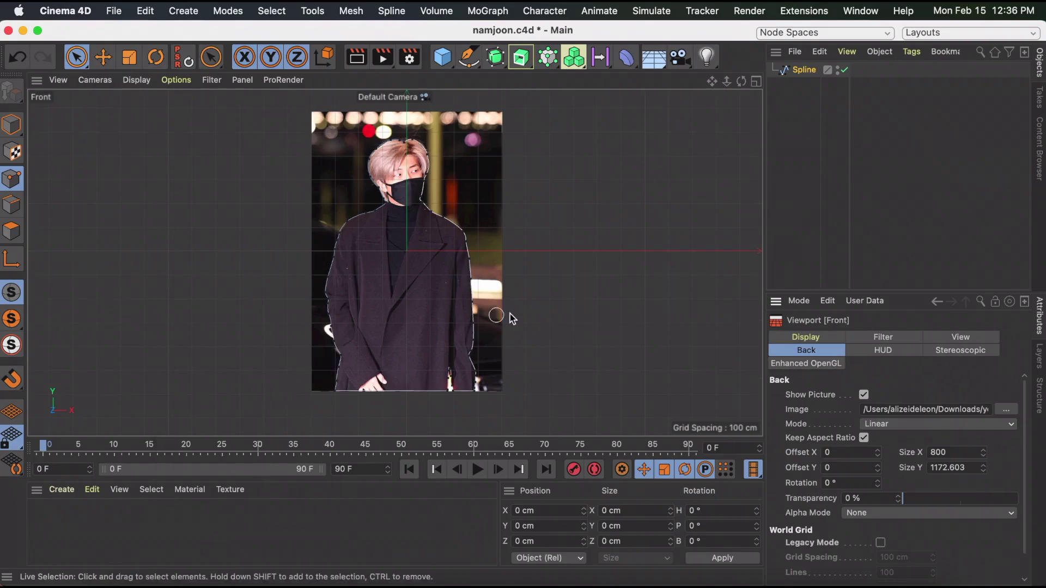
click(817, 339)
click(754, 279)
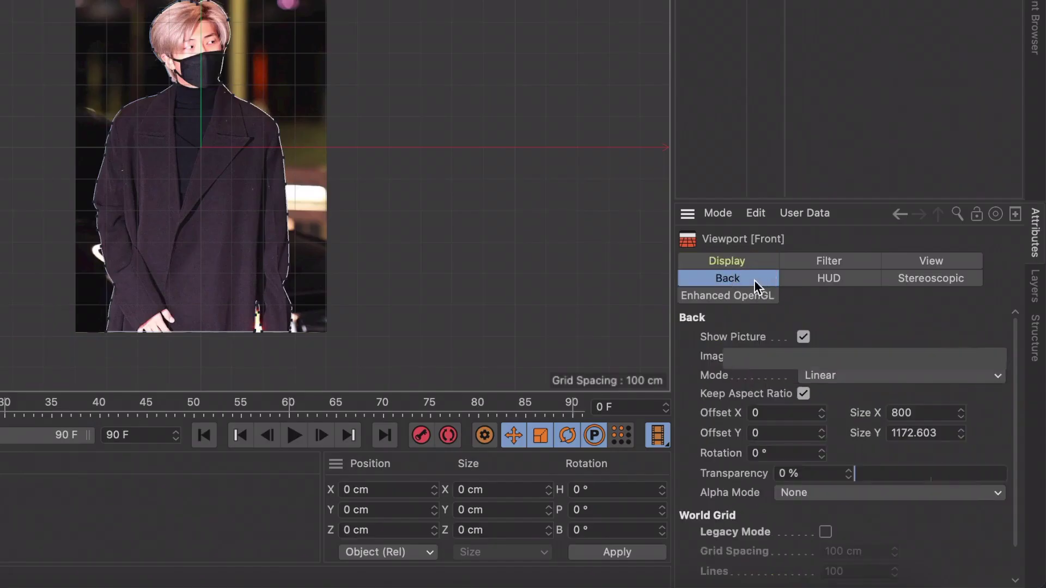
click(803, 337)
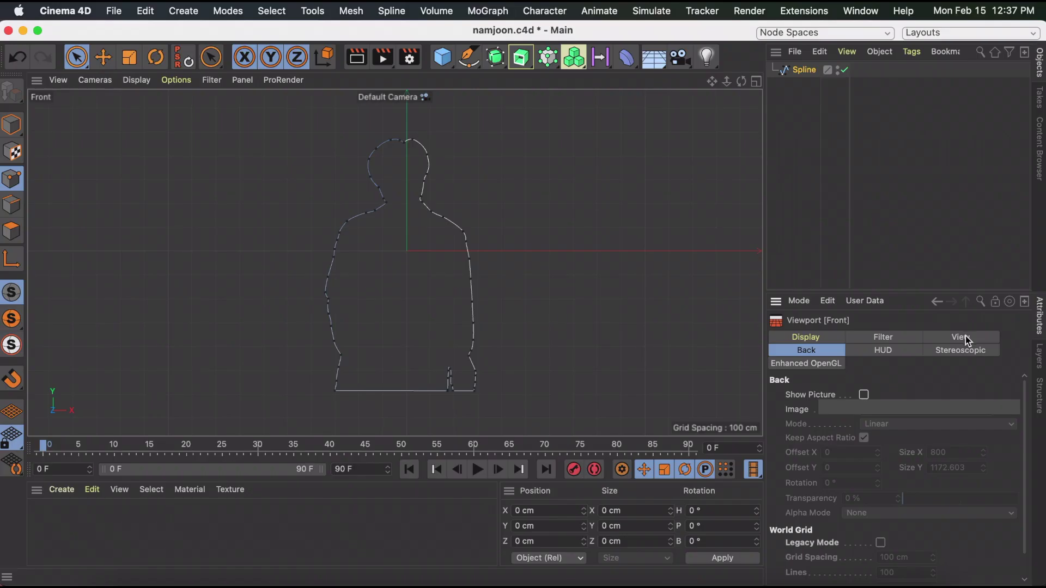
- Set the viewport's projection back to Perspective
click(966, 337)
click(936, 394)
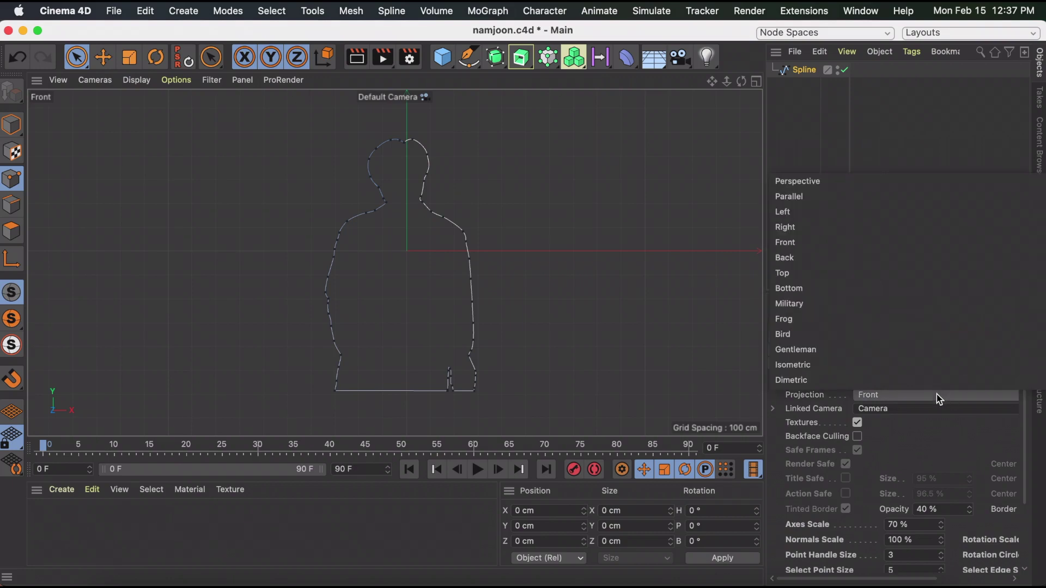
click(889, 187)
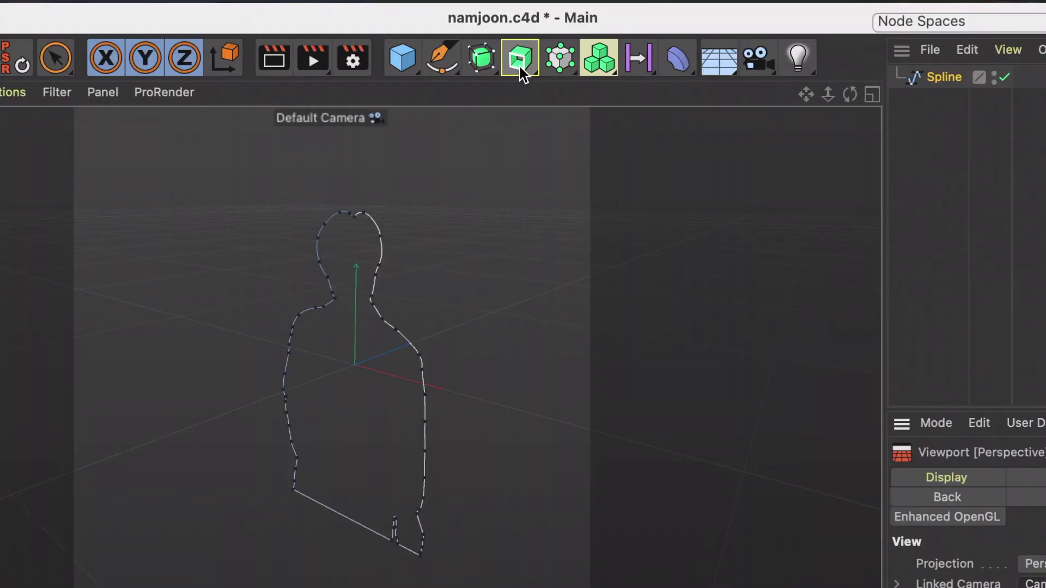
- Add an Extrude generator and make the traced spline its child
click(520, 67)
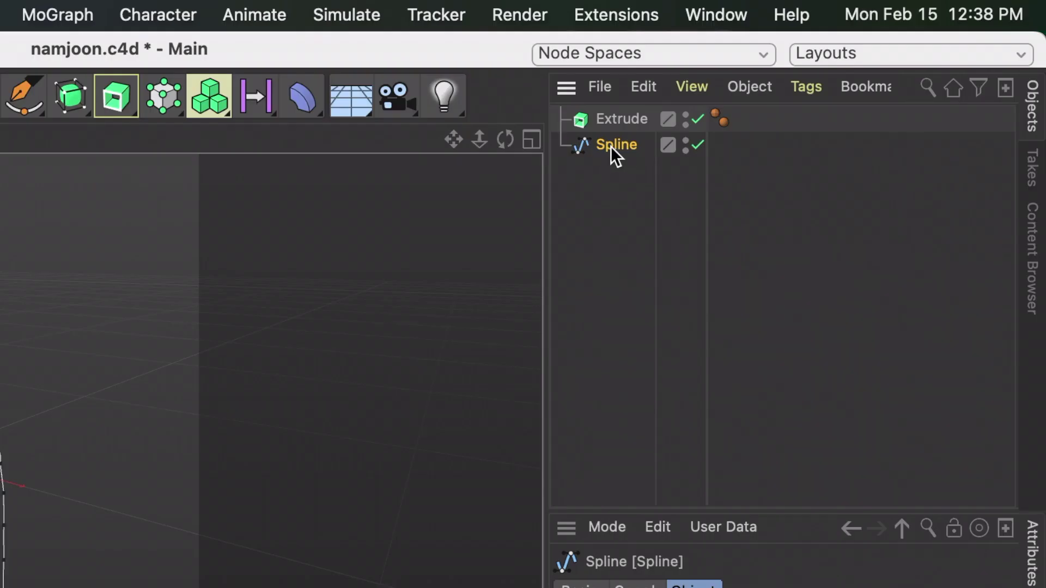
drag(939, 99, 963, 87)
drag(638, 132, 639, 119)
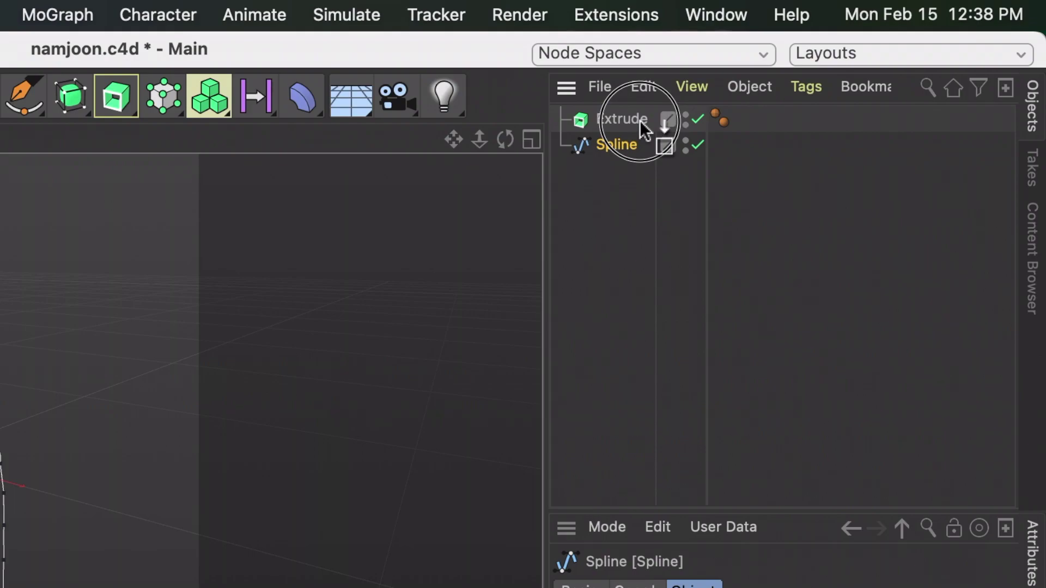
drag(641, 123, 640, 121)
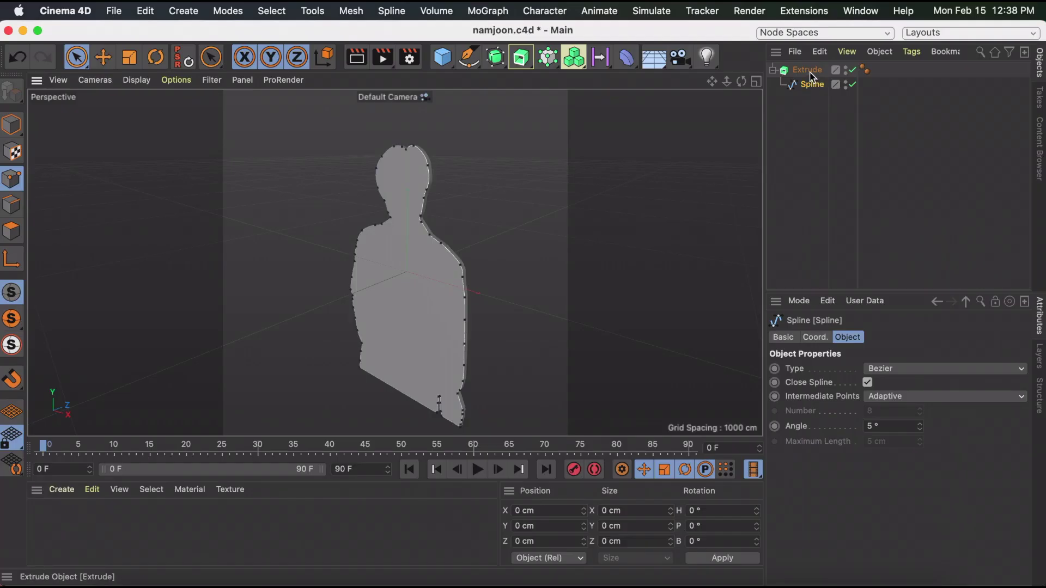
- Set the Extrude object's Z movement to 5 cm
click(622, 120)
click(948, 382)
key(Tab)
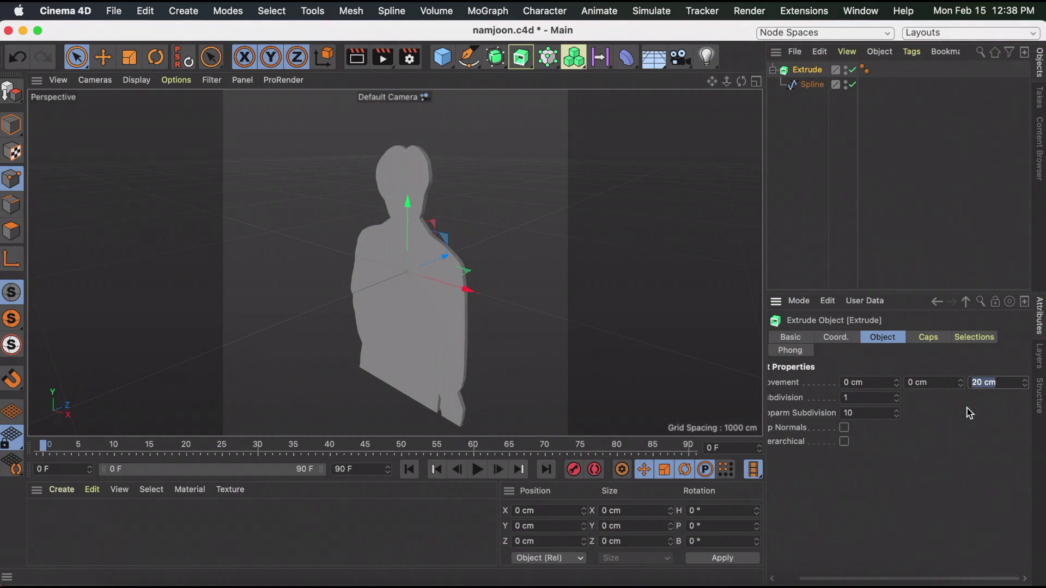
text(5)
key(Return)
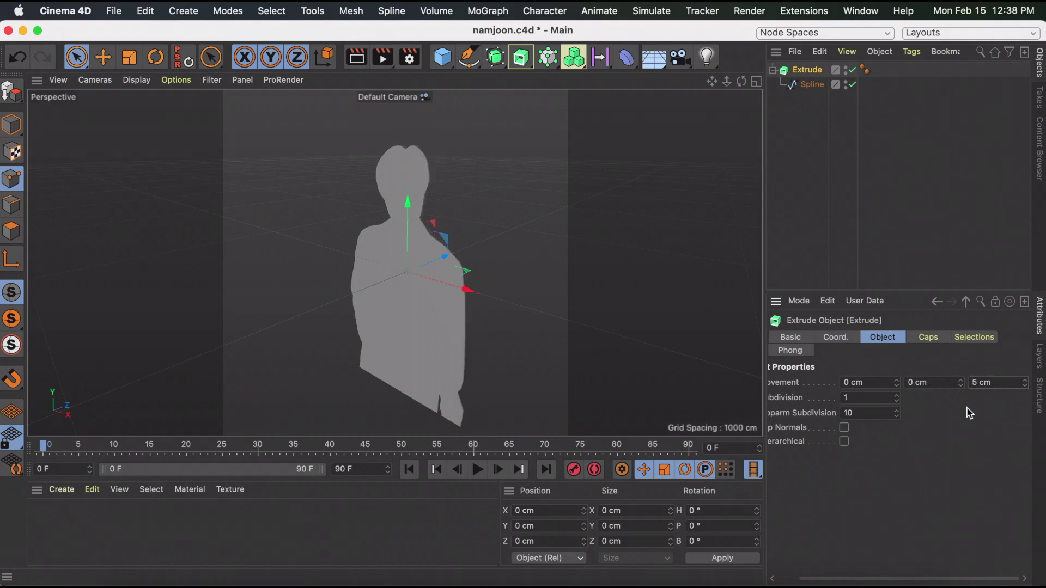
- Set the Extrude object's Z movement to 50 cm
alt+drag(407, 272, 614, 271)
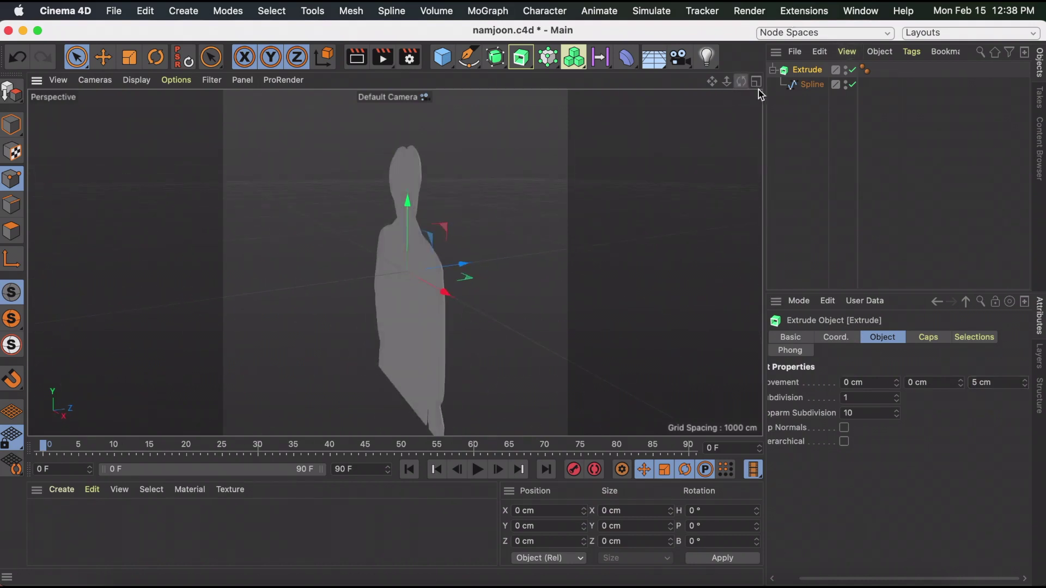
double_click(987, 382)
text(50)
key(Return)
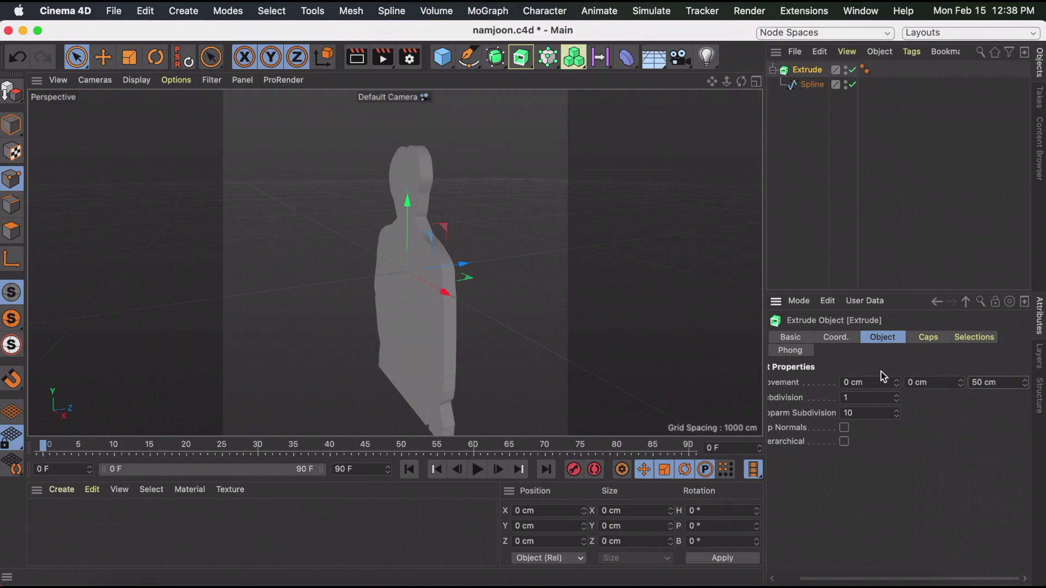
- Give both caps of the Extrude a round bevel with a size of about 6.59 cm and 5 segments
mouse_move(742, 81)
mouse_down()
mouse_move(725, 82)
mouse_move(758, 82)
mouse_up()
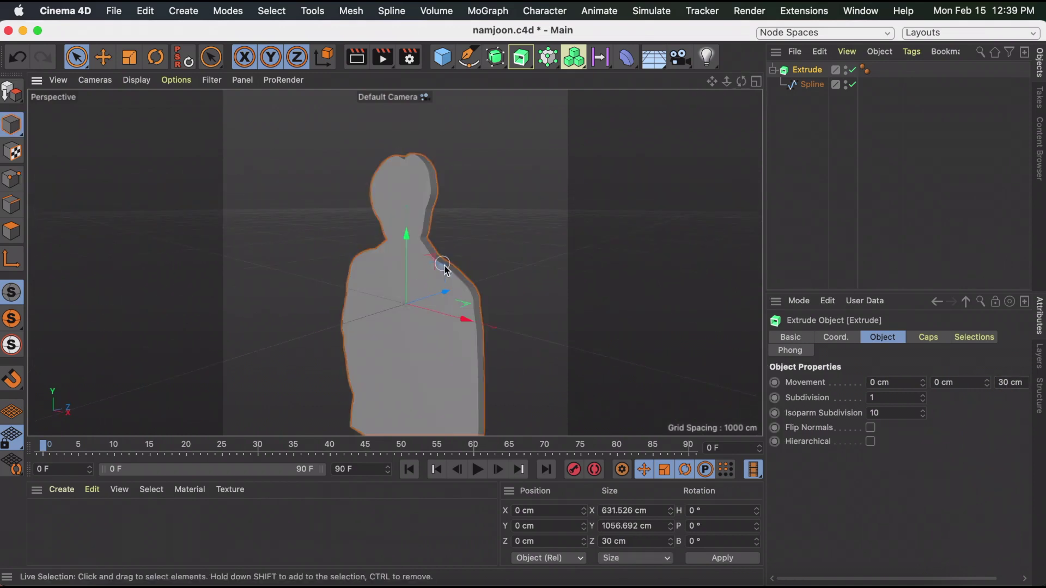
scroll(442, 262, up, 3)
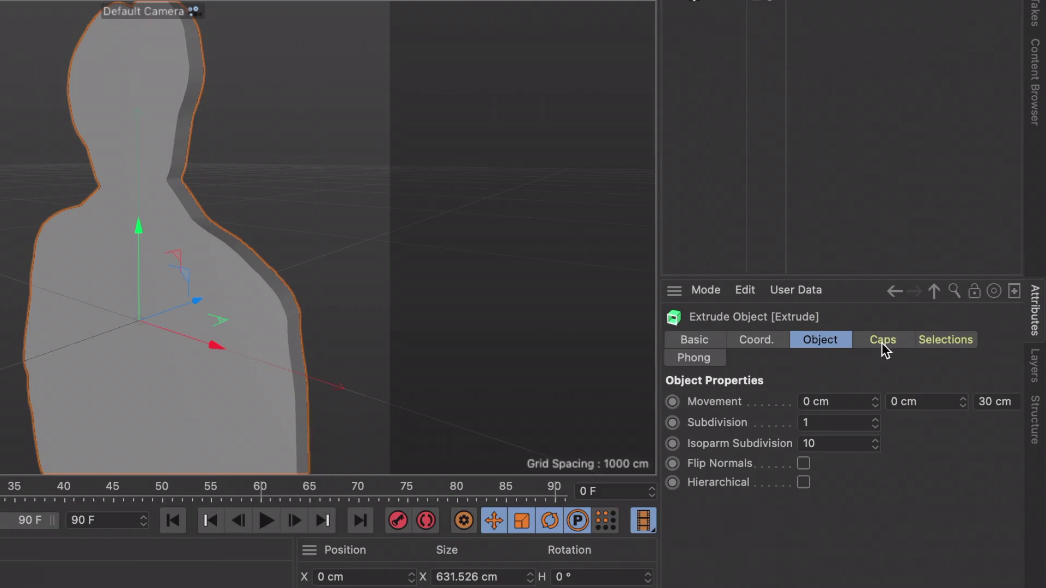
click(928, 337)
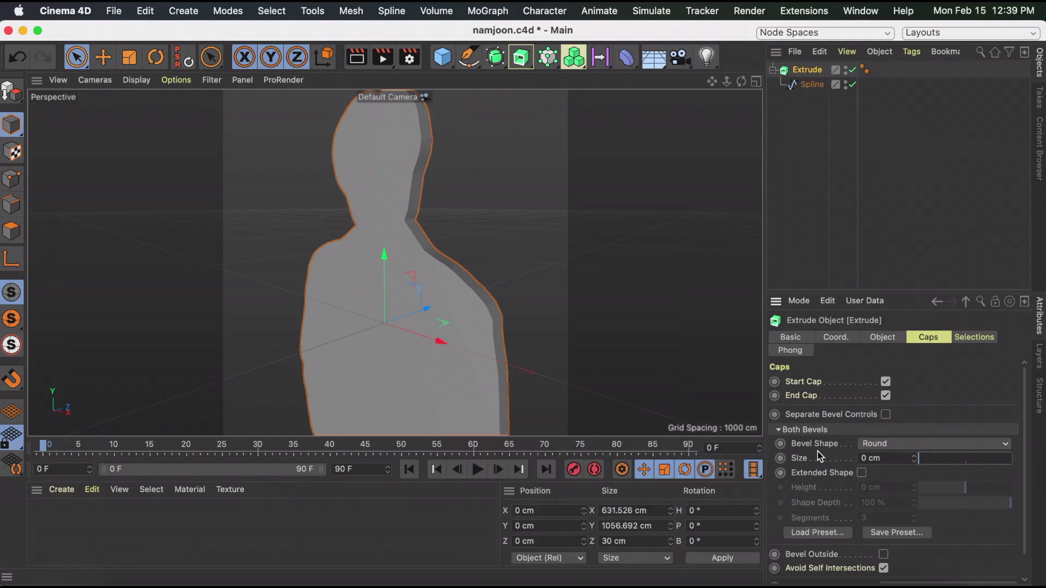
mouse_move(923, 458)
mouse_down()
mouse_move(942, 461)
mouse_move(919, 459)
mouse_up()
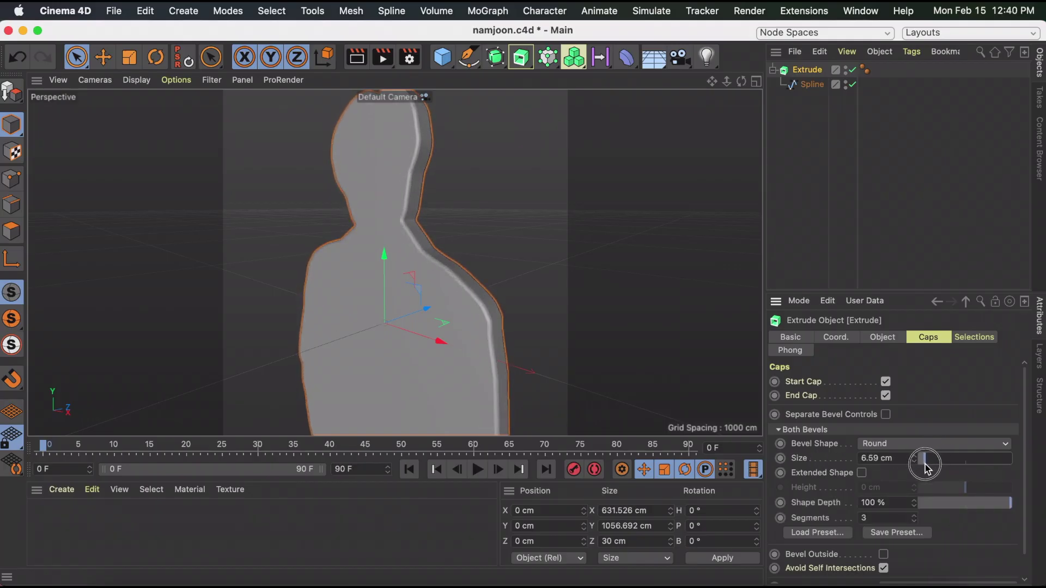
click(914, 521)
click(914, 521)
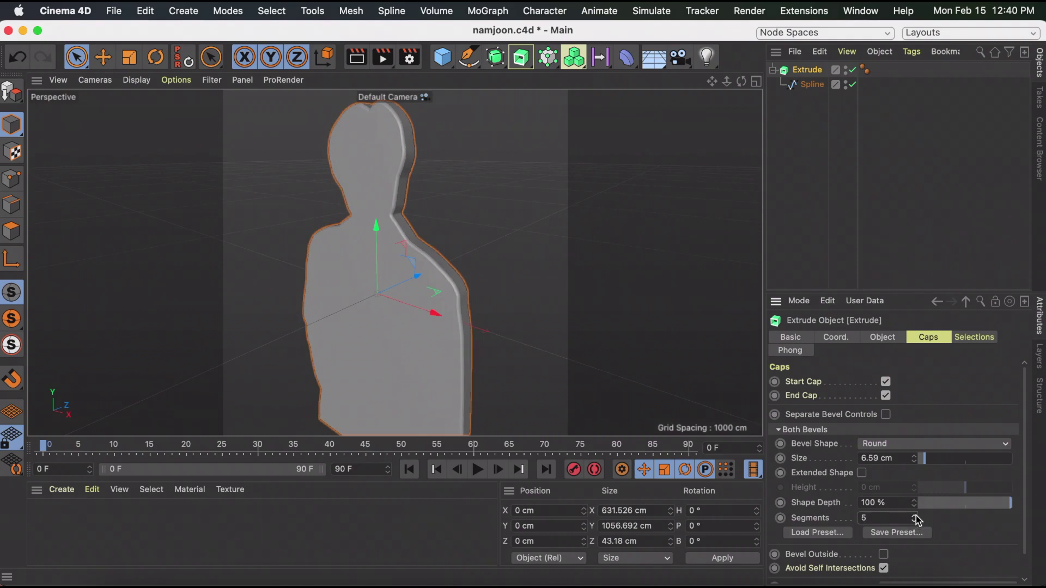
- Set the bevels on both caps of the Extrude to 10 segments
drag(913, 518, 915, 518)
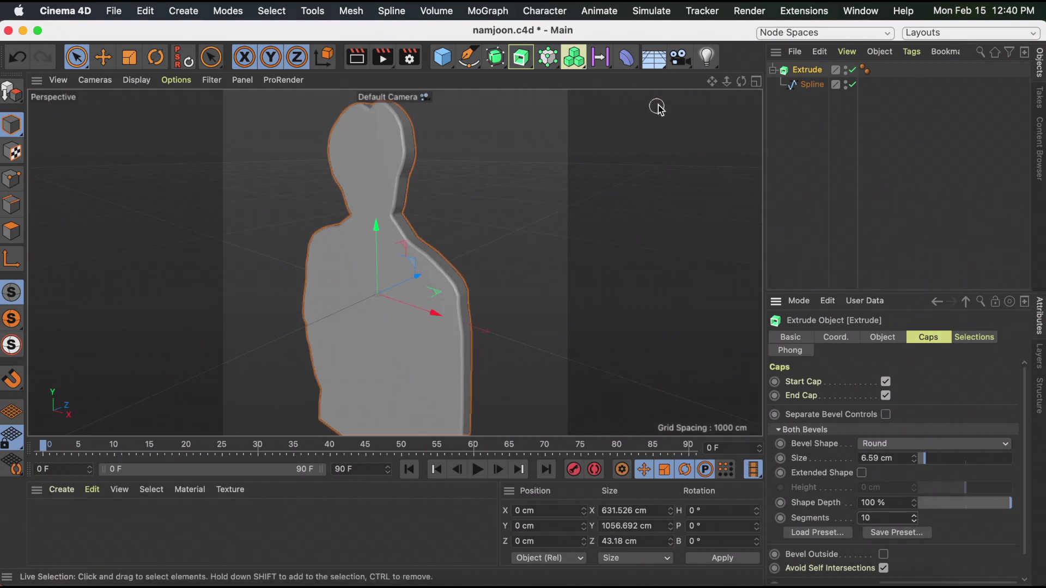
drag(742, 81, 724, 84)
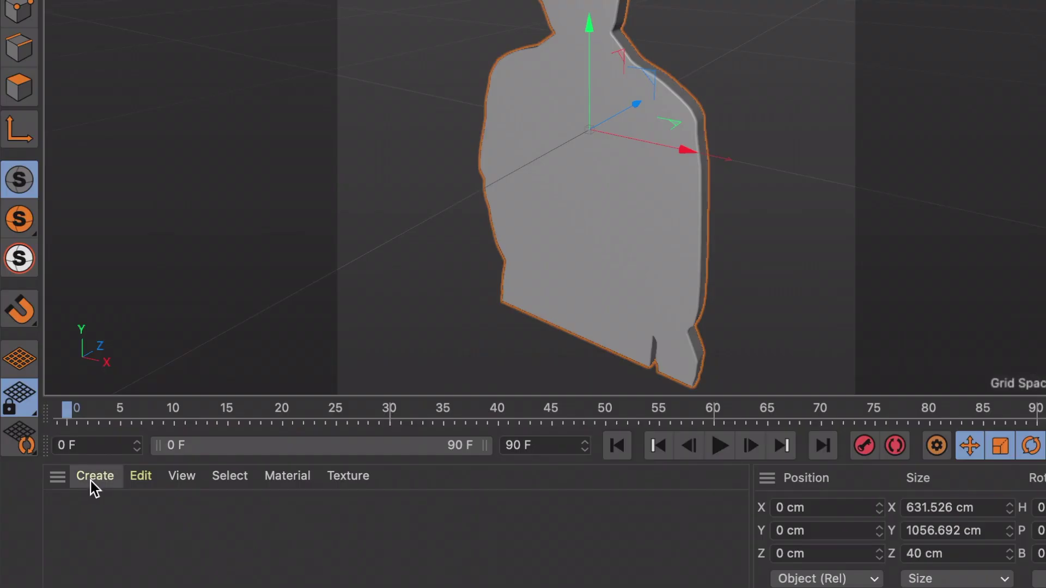
- Create a default material with reflectance turned off and EaKaRCrWkAIpr4G.jpg as its color texture
click(90, 482)
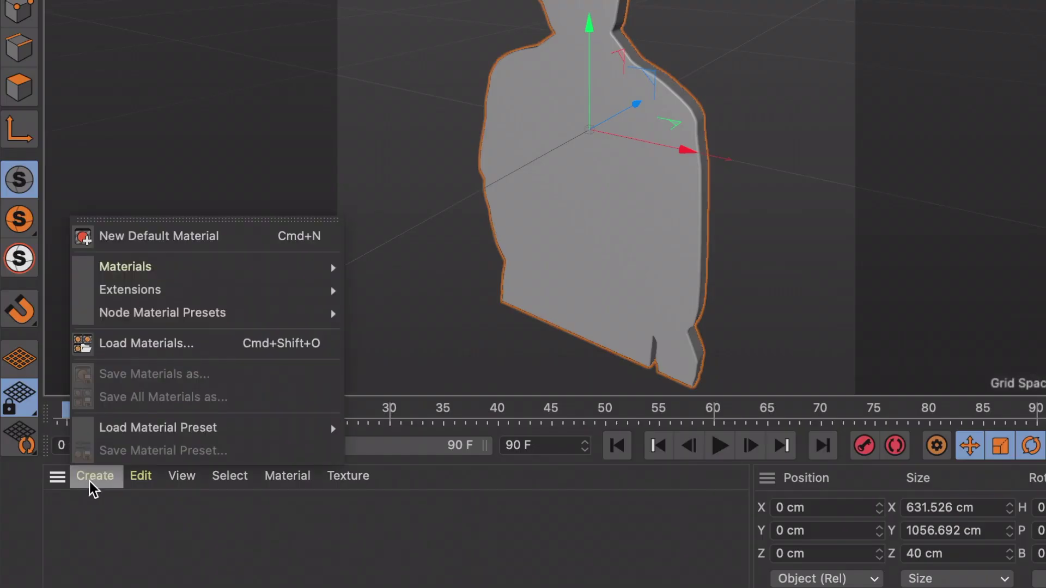
click(158, 239)
double_click(66, 517)
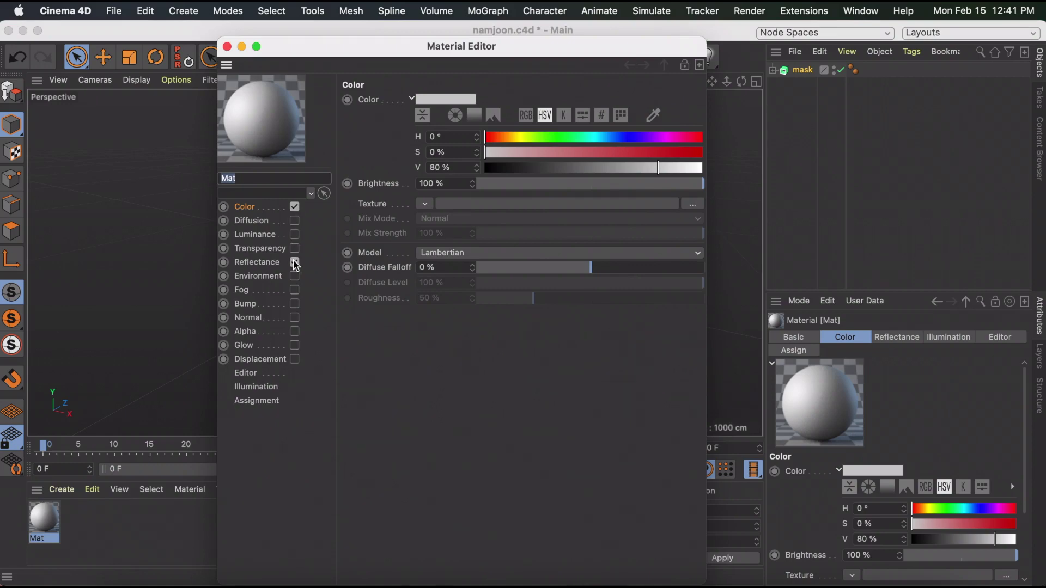
click(294, 262)
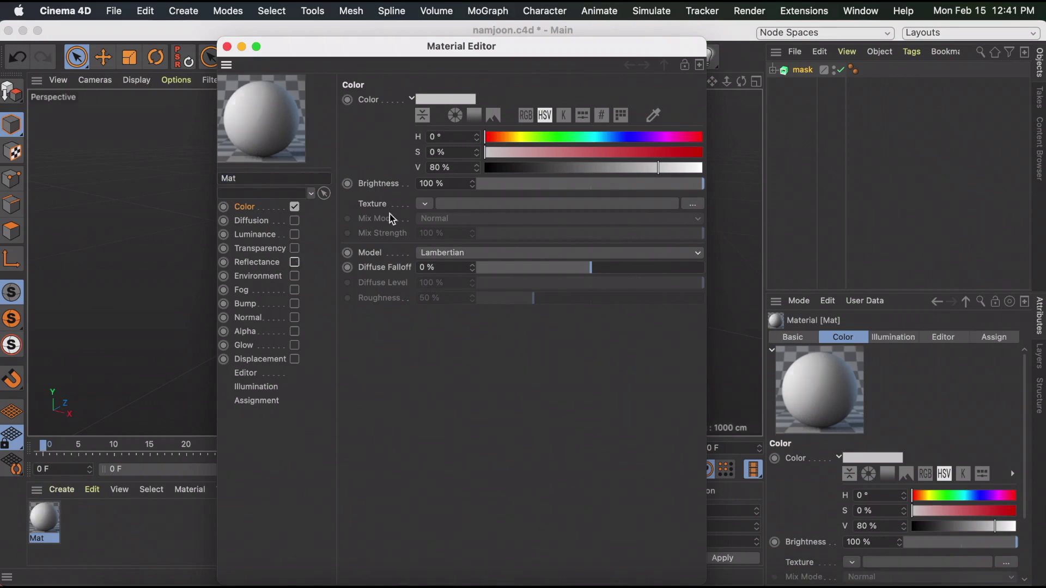
click(692, 204)
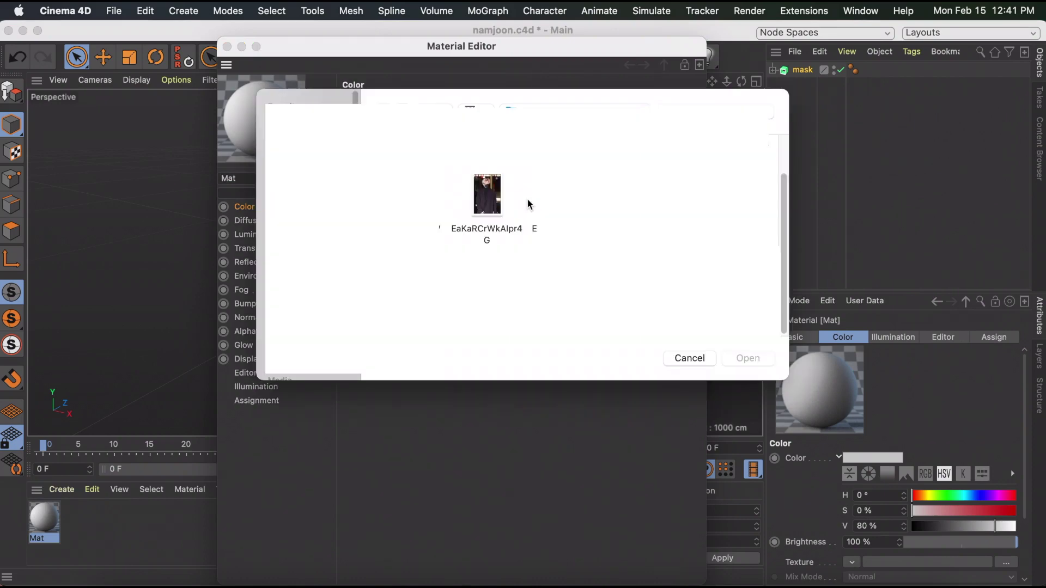
double_click(499, 205)
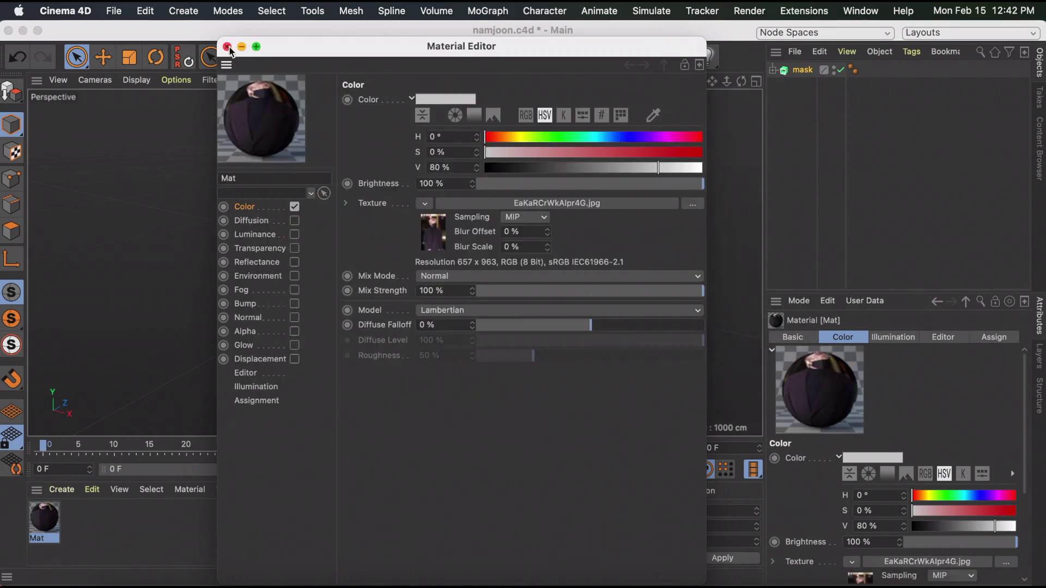
click(227, 47)
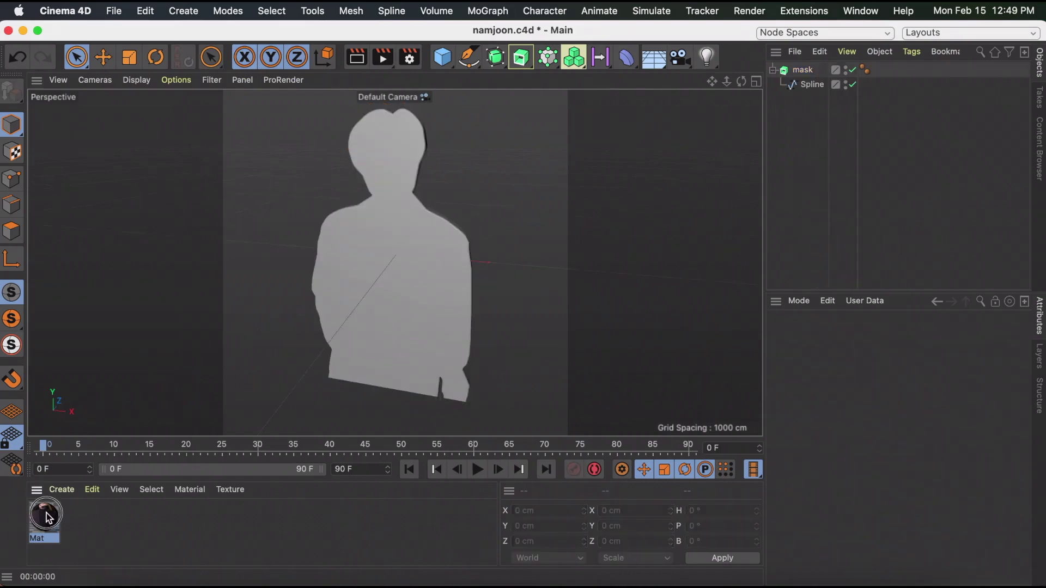
- Apply the Mat material to the mask extrusion and render the view to check how the photo is placed
drag(367, 264, 367, 263)
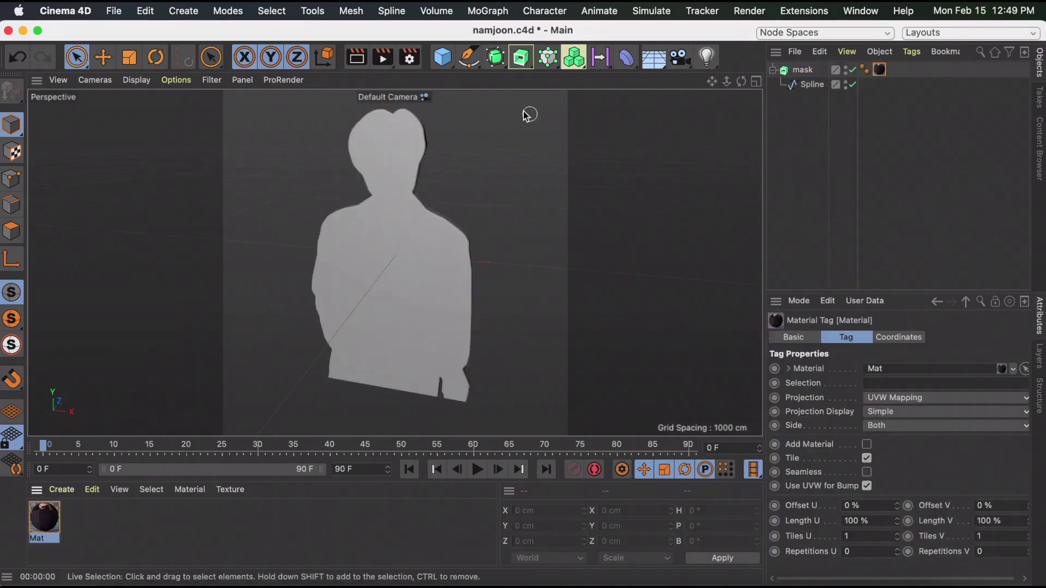
click(357, 58)
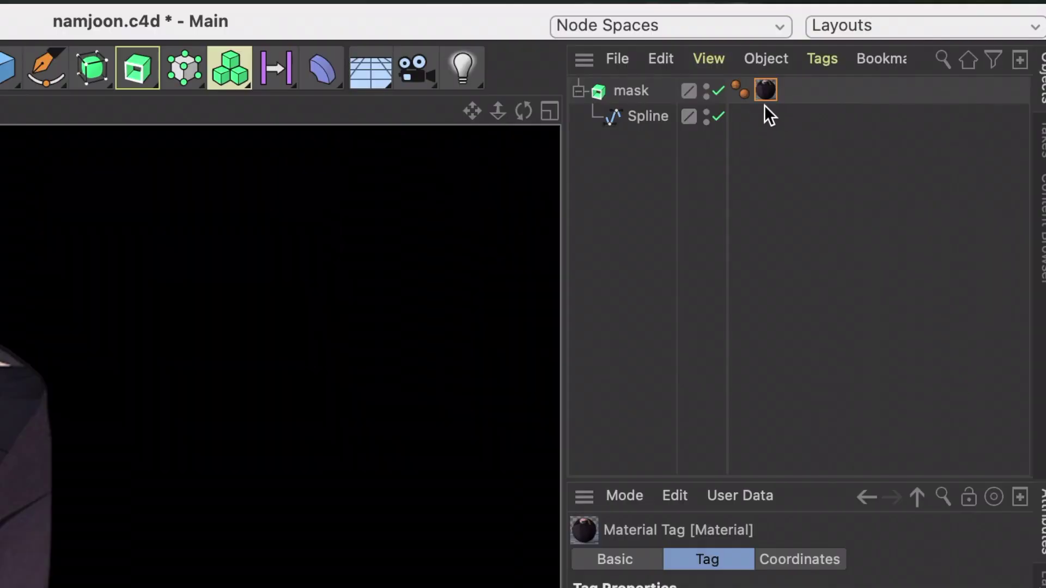
click(880, 73)
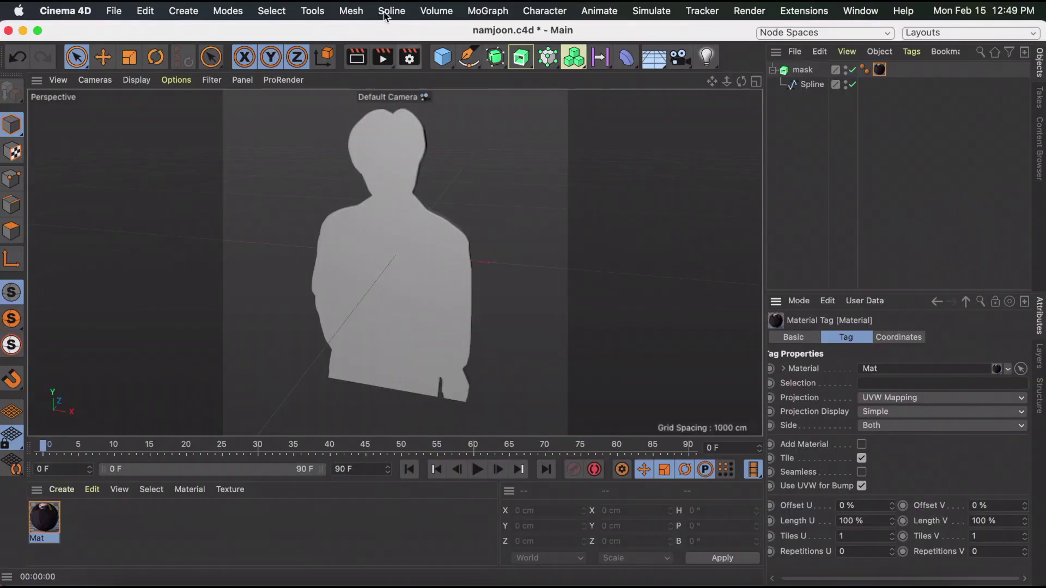
click(362, 61)
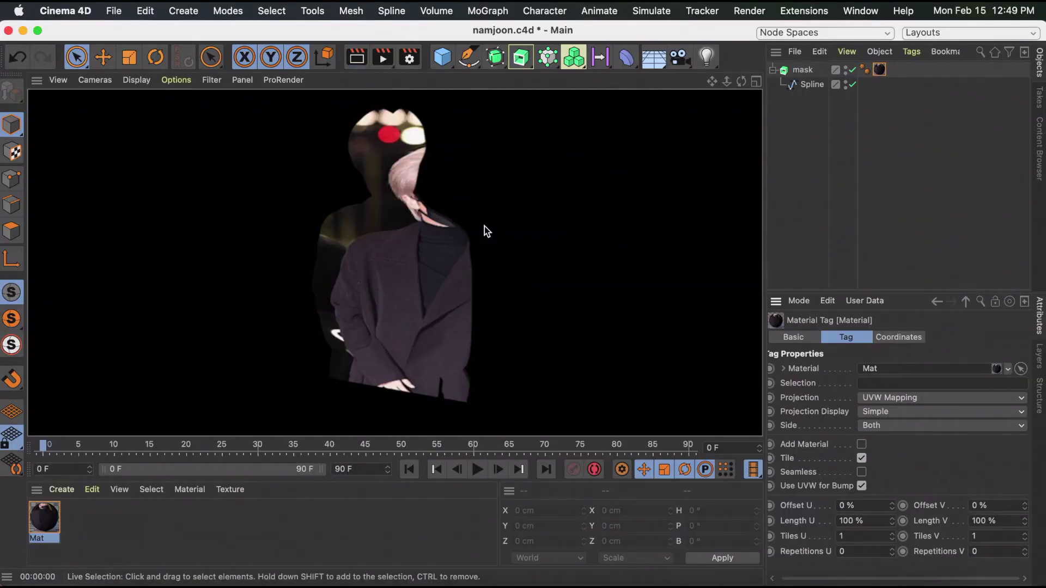
- Set Length U of the mask's material tag to 80 % and render the view
drag(891, 524, 892, 525)
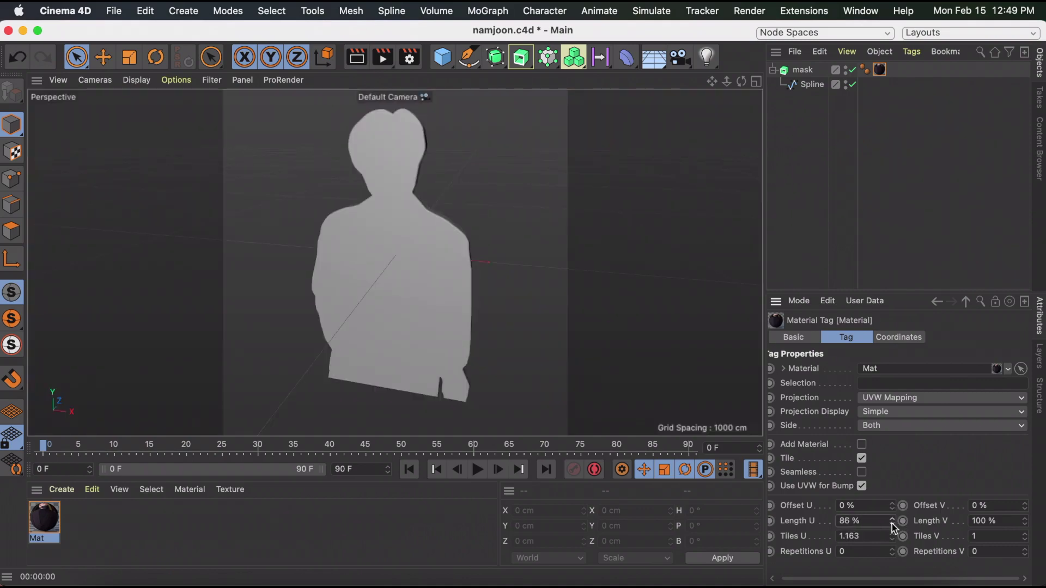
click(891, 524)
click(891, 524)
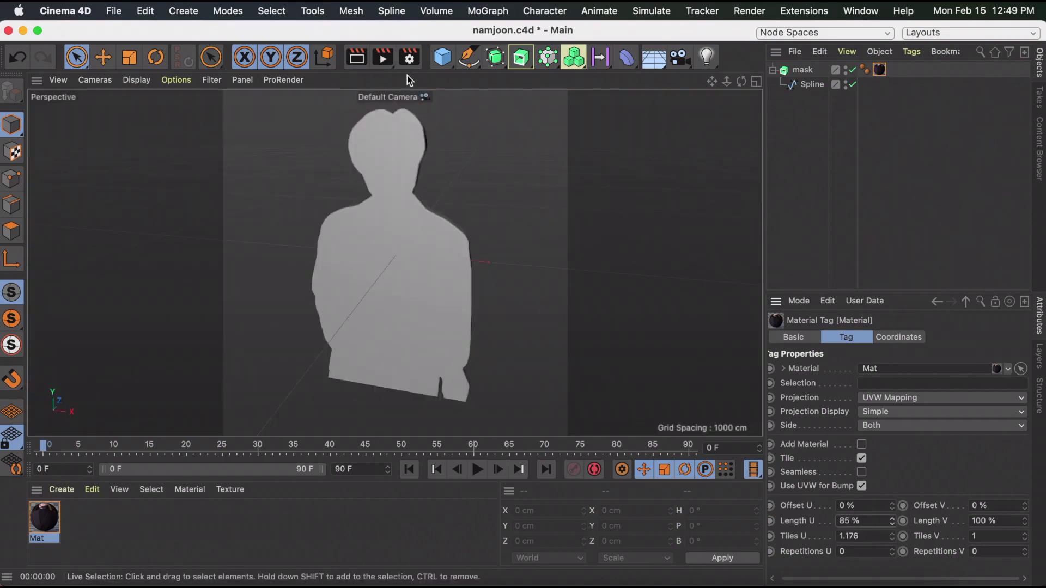
click(356, 57)
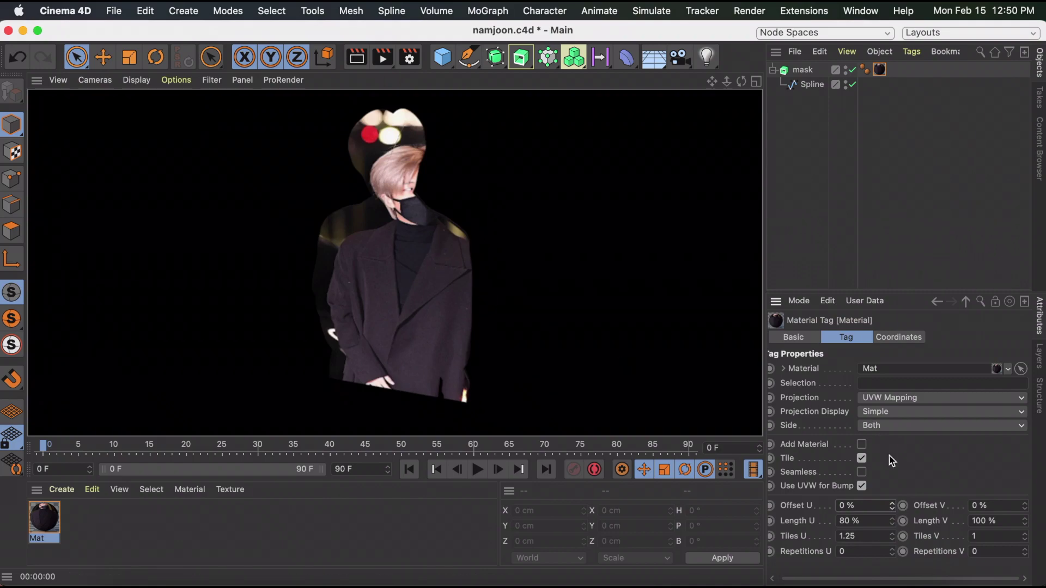
- Set the mask material tag's Offset U to -6 % and adjust Length V, rendering the view to check the photo's fit
drag(891, 510, 893, 511)
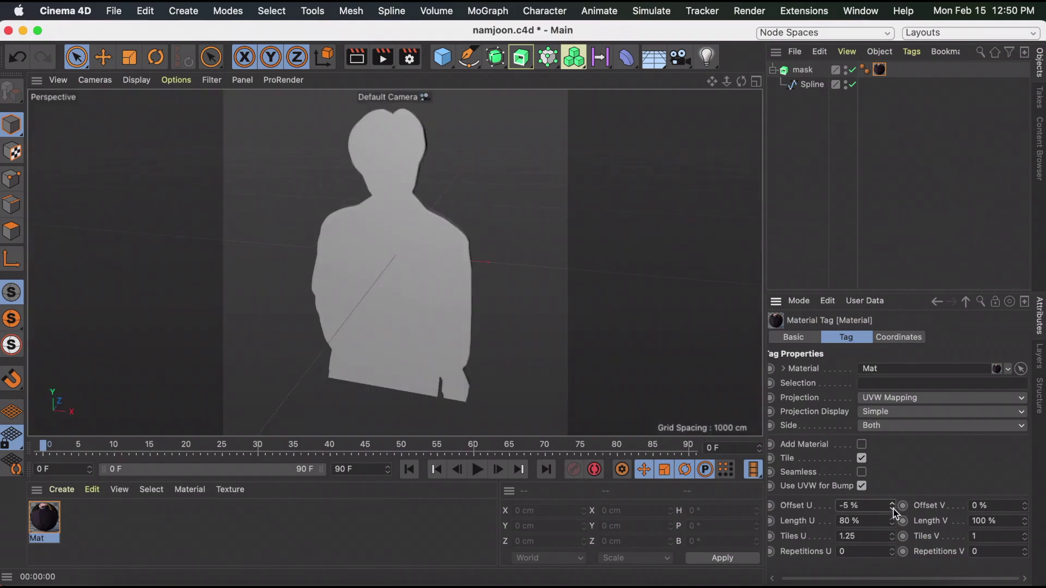
click(356, 57)
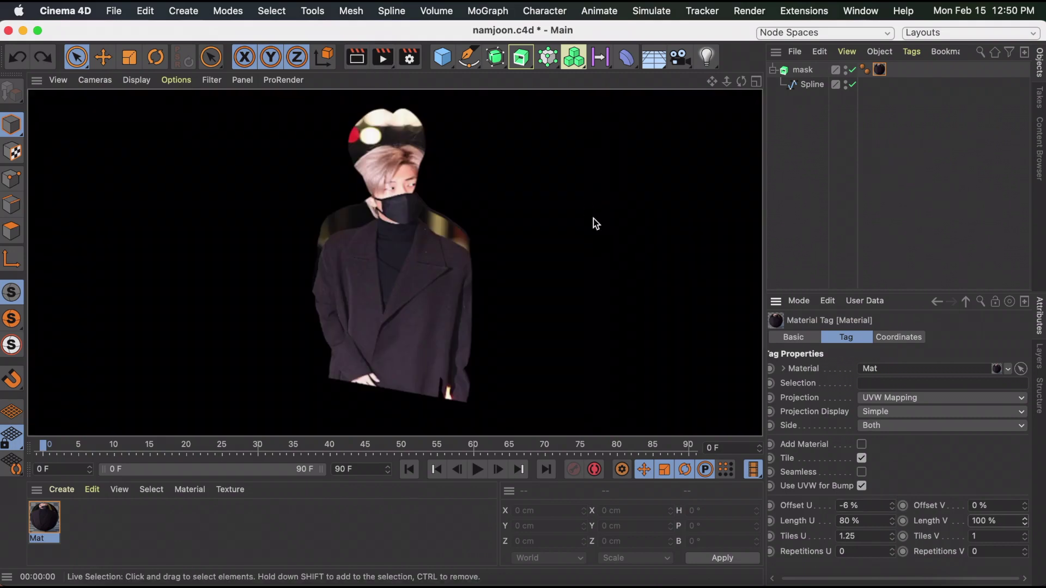
drag(1026, 526, 1026, 512)
key(super+r)
key(super+r)
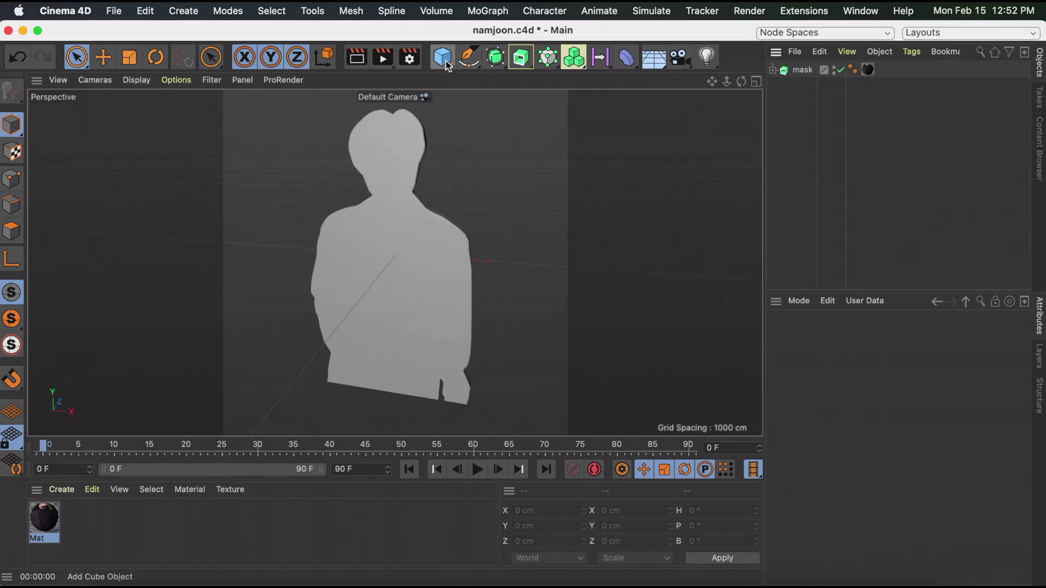
- Add a cube to the scene and hide the mask object
click(444, 58)
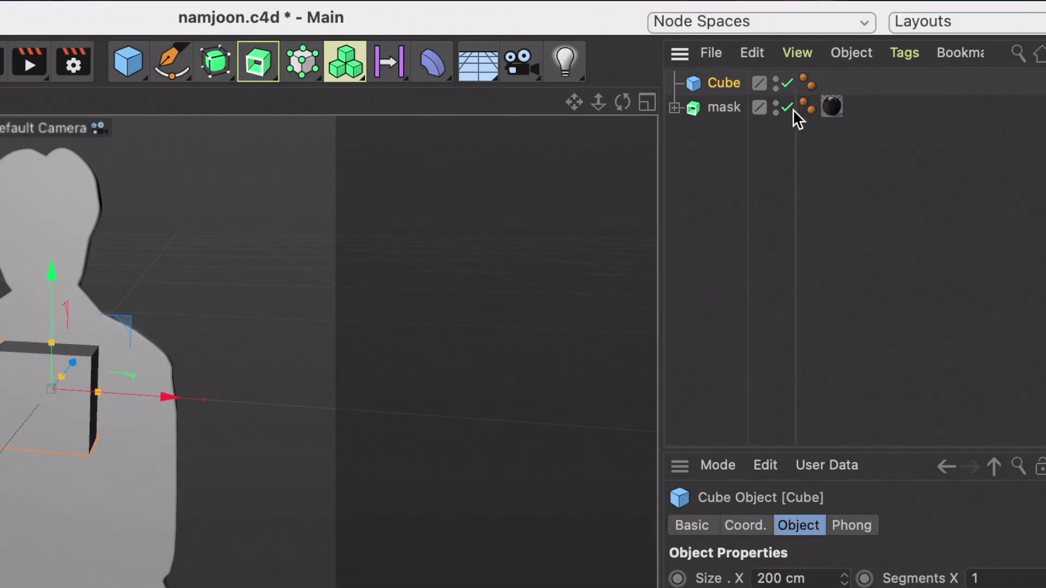
double_click(776, 103)
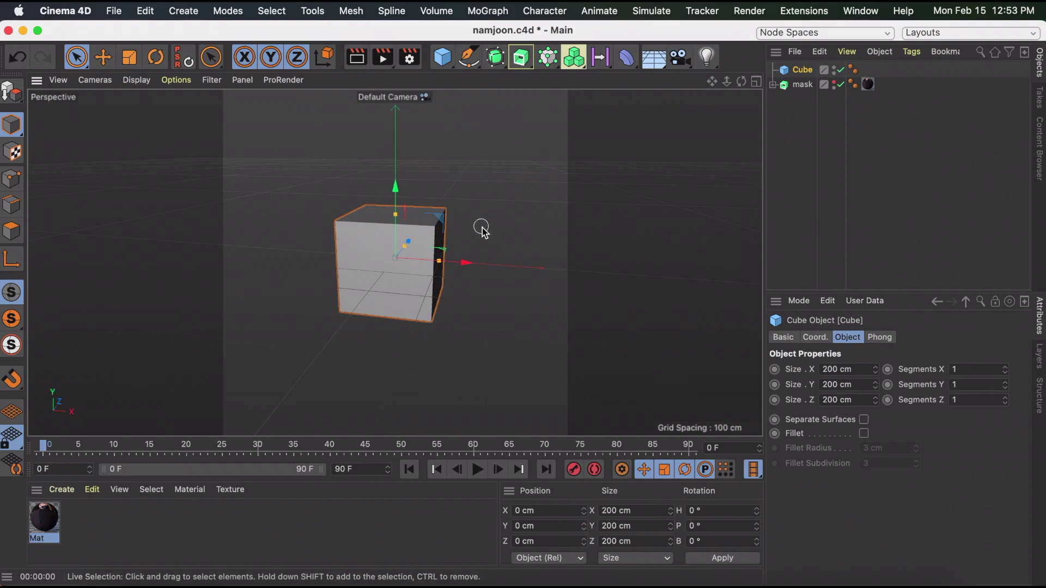
key(super+z)
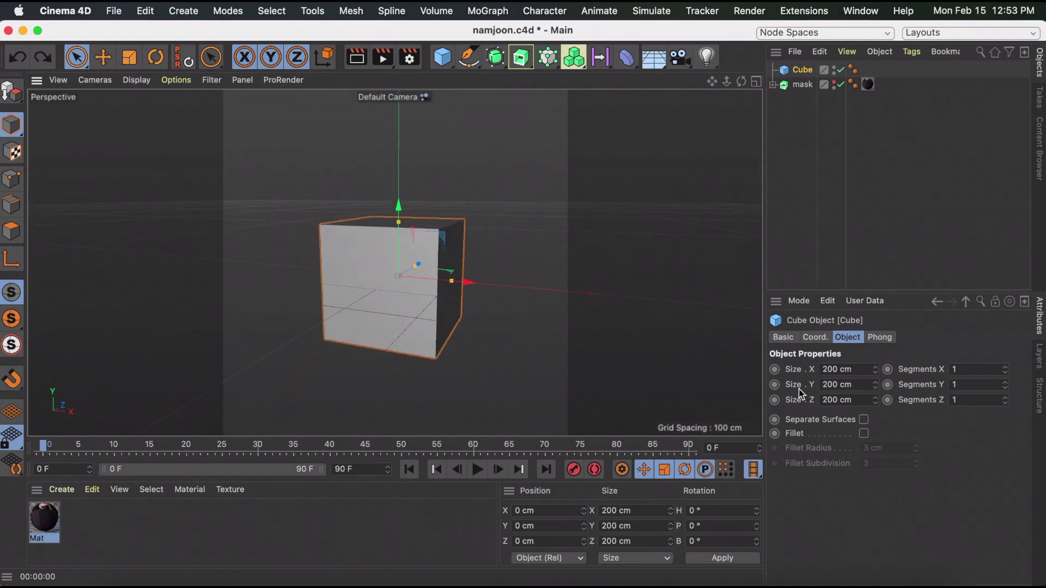
- Set the cube's Size Z to 1 cm
double_click(842, 400)
text(1)
key(Return)
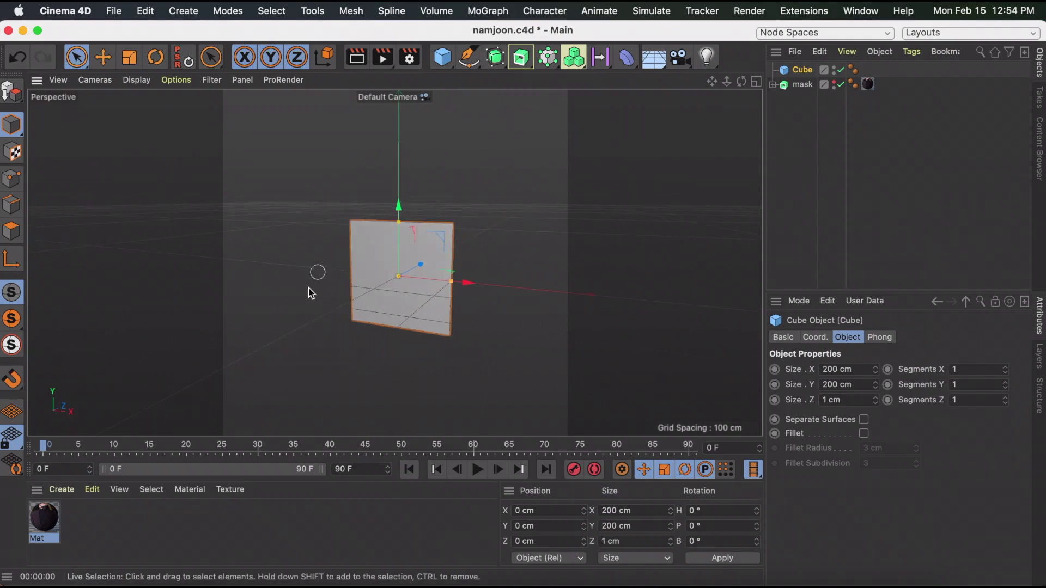
- Create a second default material with reflectance turned off and Es-Q7mpXMAAOfNb.jpg as its color texture
click(71, 493)
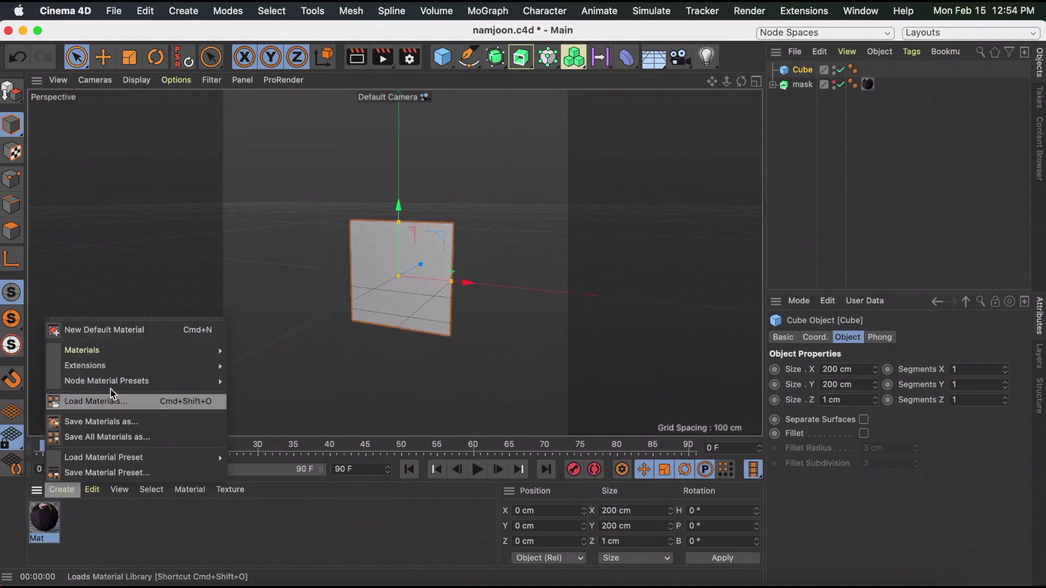
click(128, 329)
double_click(53, 526)
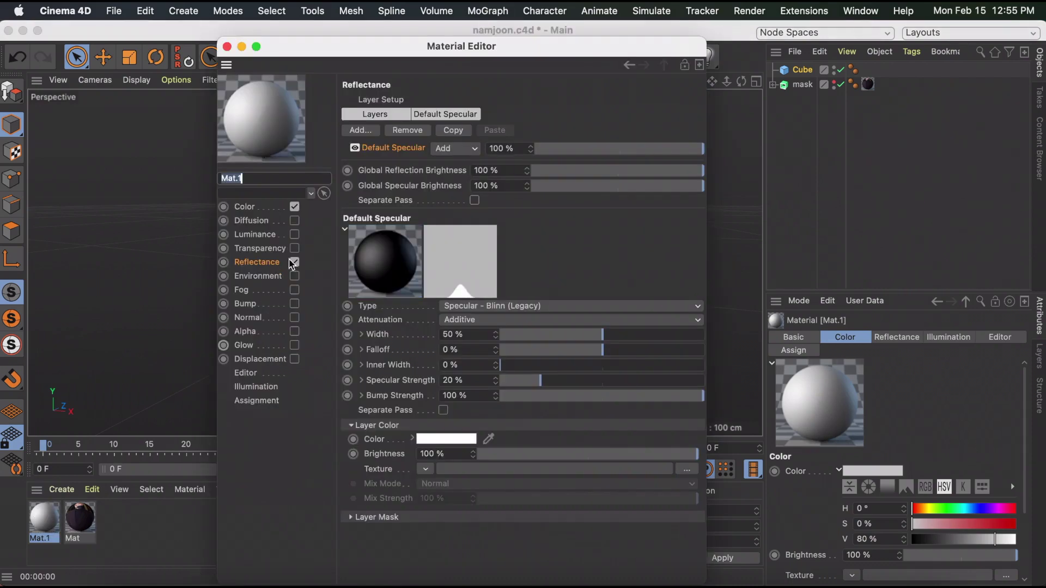
click(294, 262)
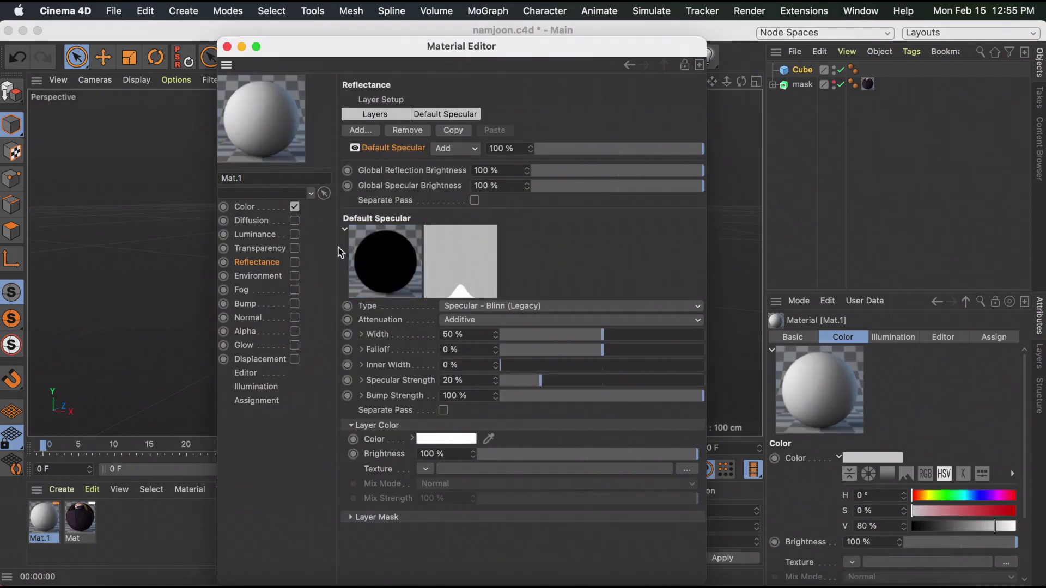
click(263, 212)
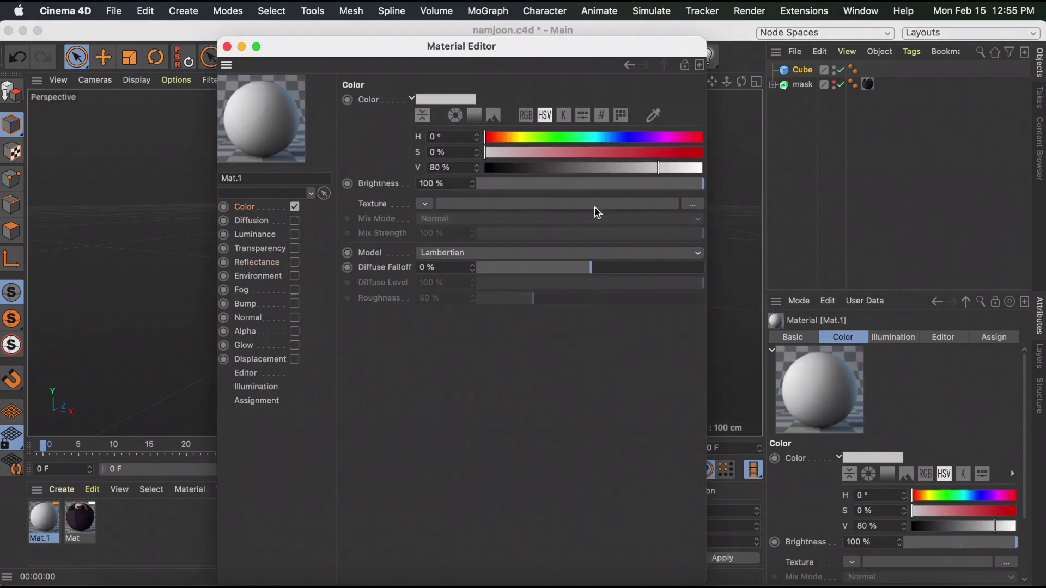
click(640, 204)
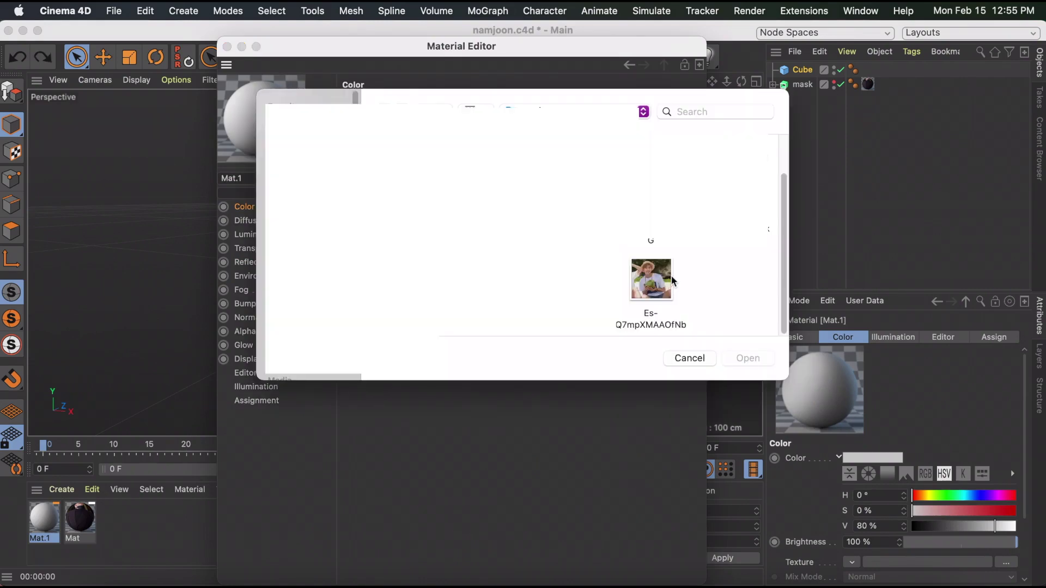
double_click(645, 285)
click(228, 47)
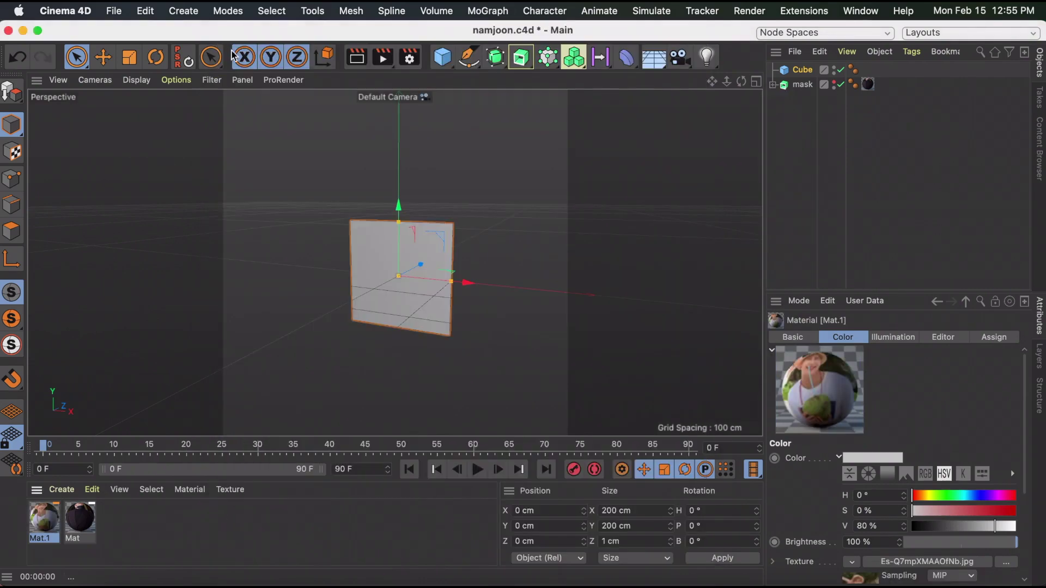
- Apply the Mat.1 material to the thin cube and render the view
drag(45, 520, 405, 254)
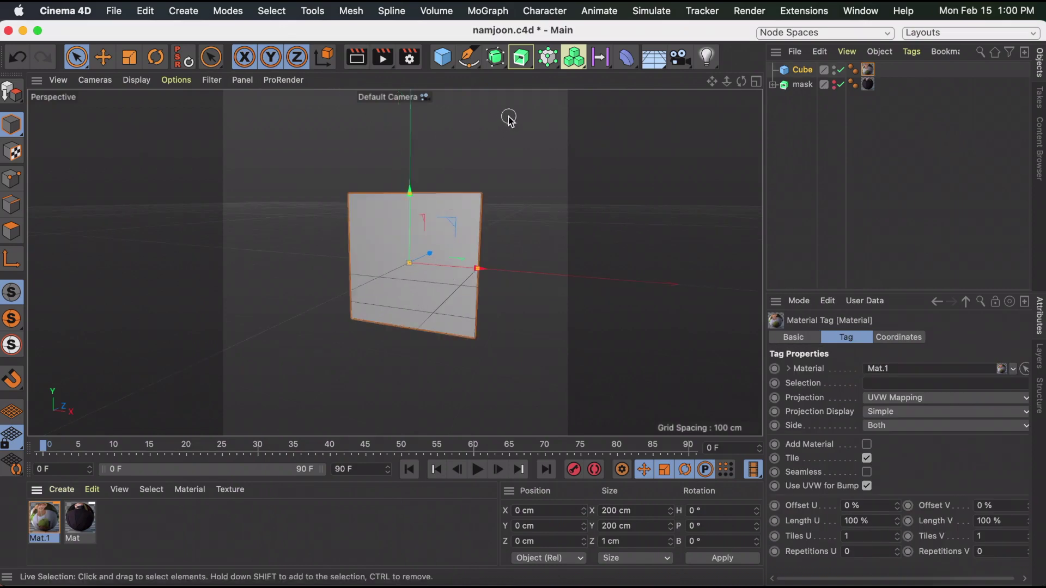
click(355, 62)
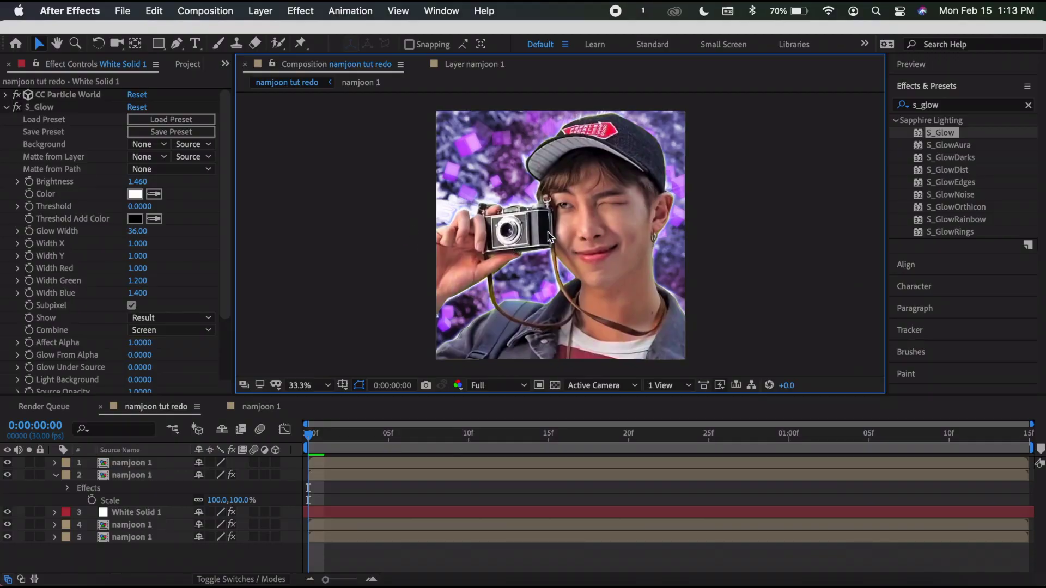
- In After Effects, set the preview resolution to Full and save the current frame of the "namjoon tut redo" composition as a queued file
click(499, 386)
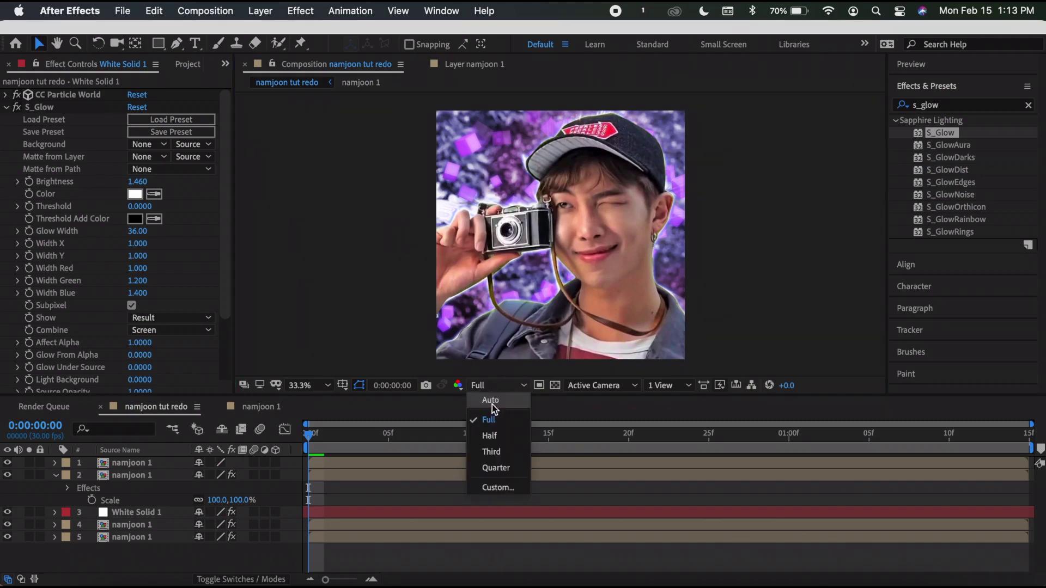
click(489, 420)
click(199, 9)
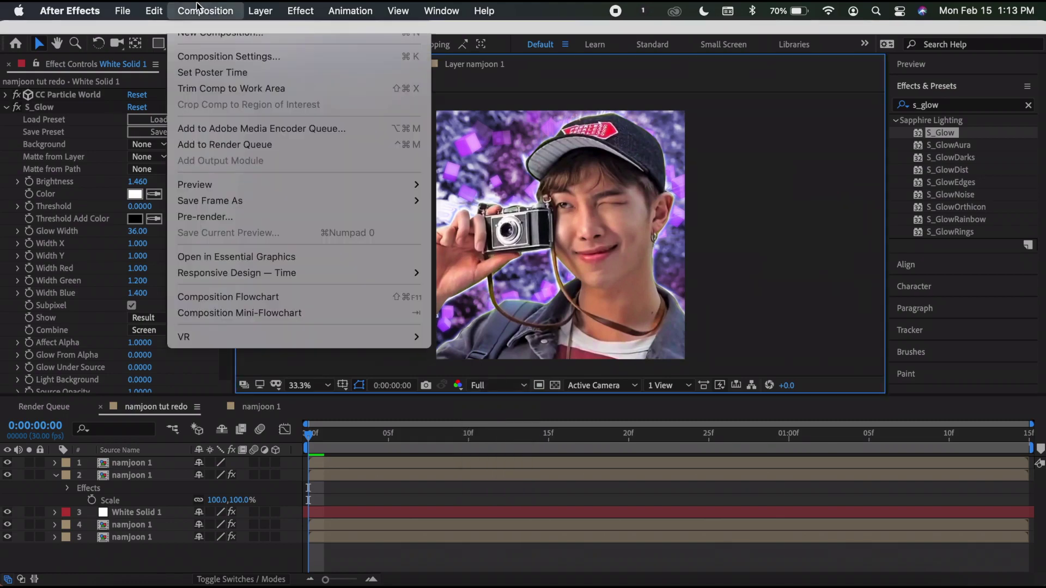
mouse_move(242, 205)
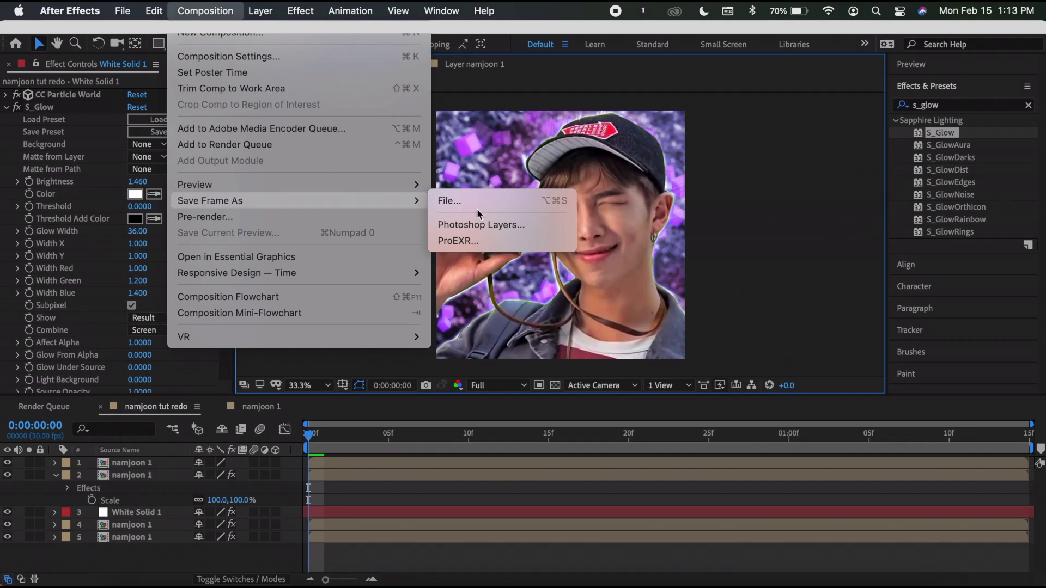
click(458, 201)
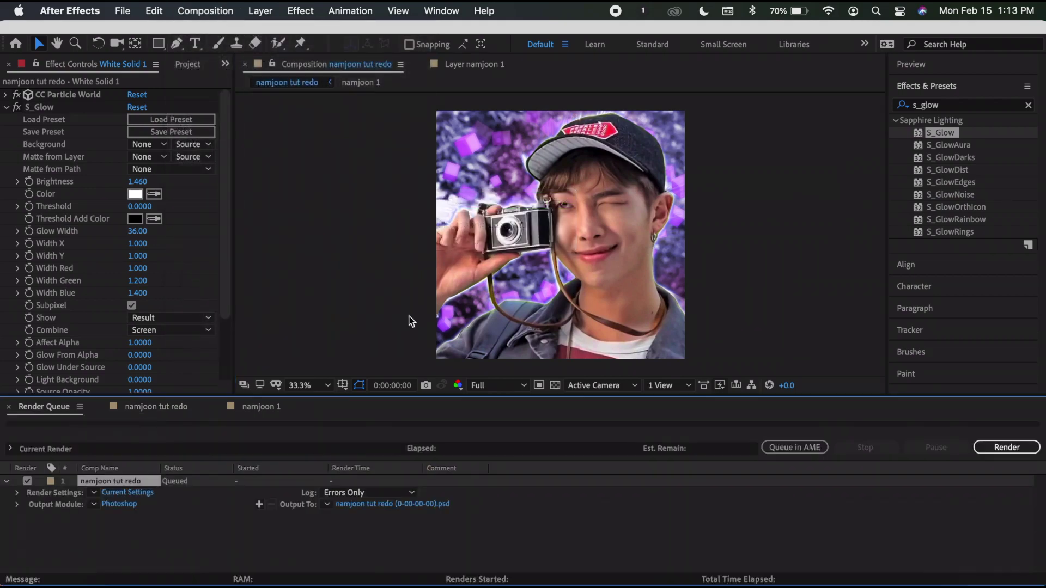
- Set the output format of the queued namjoon tut redo frame to JPEG Sequence
click(119, 504)
click(484, 109)
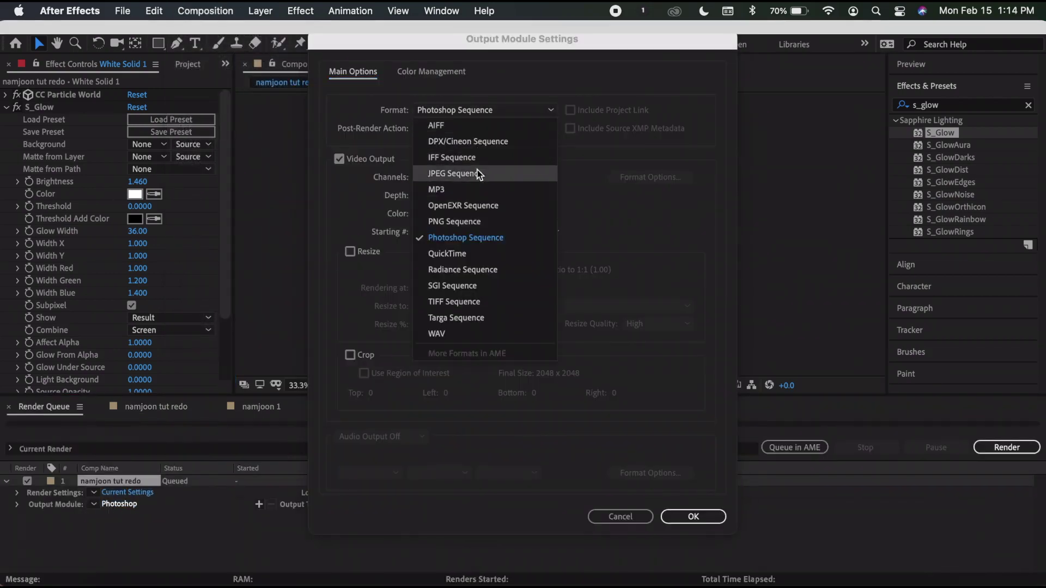
click(479, 171)
click(694, 516)
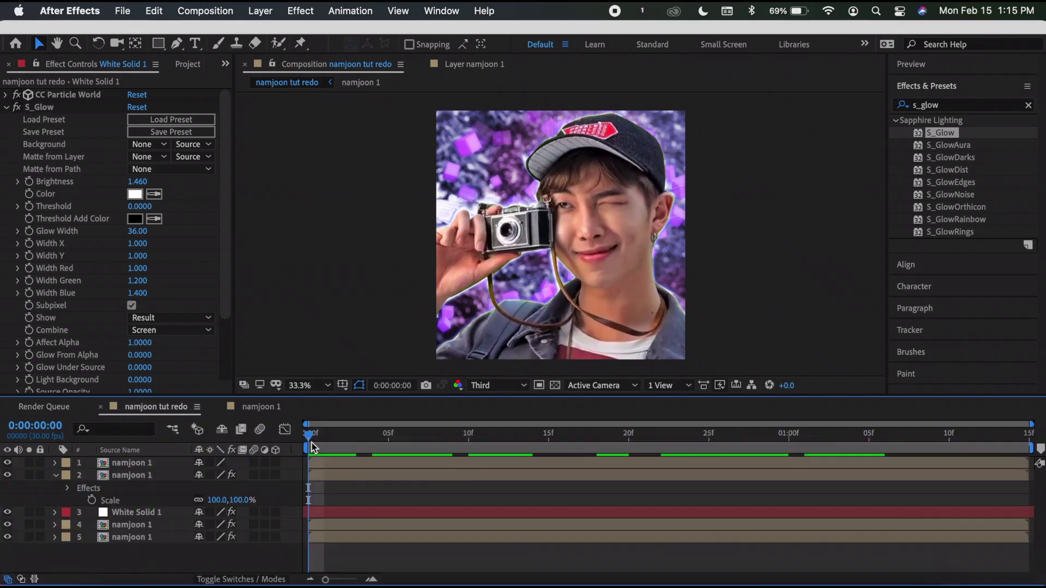
drag(312, 447, 757, 411)
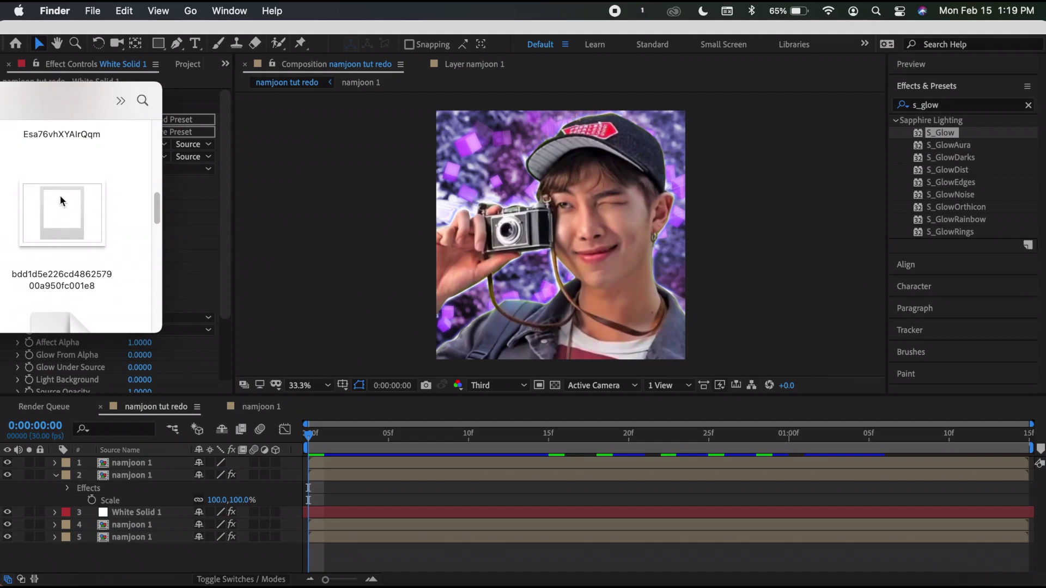
- Add the polaroid frame PNG bdd1d5e226cd486257900a950fc001e8 to the namjoon tut redo composition and scale it, unlinked, to 475% wide by 388% high
drag(75, 214, 380, 233)
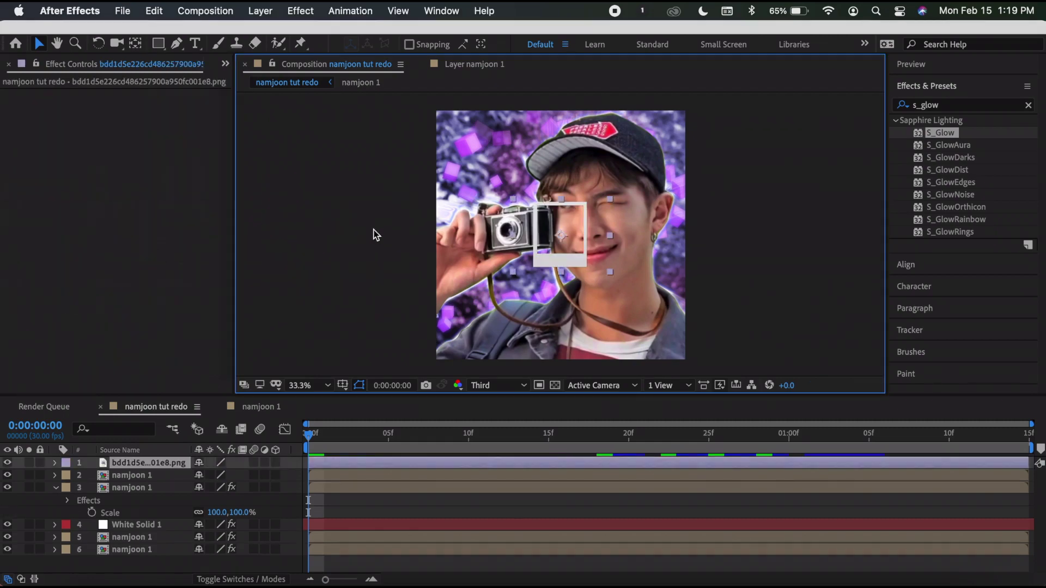
key(s)
drag(253, 475, 403, 475)
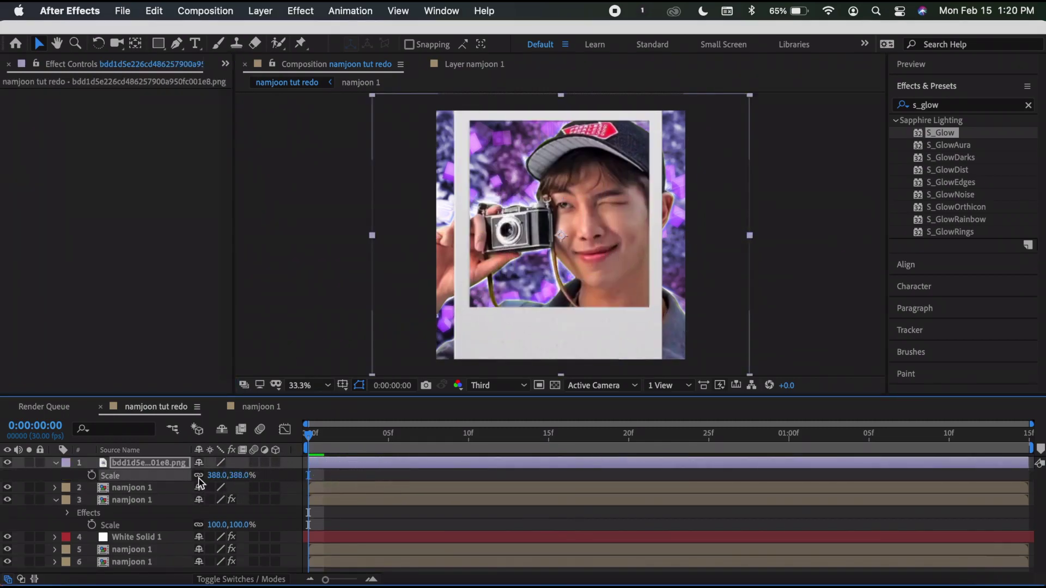
click(199, 475)
drag(221, 475, 270, 473)
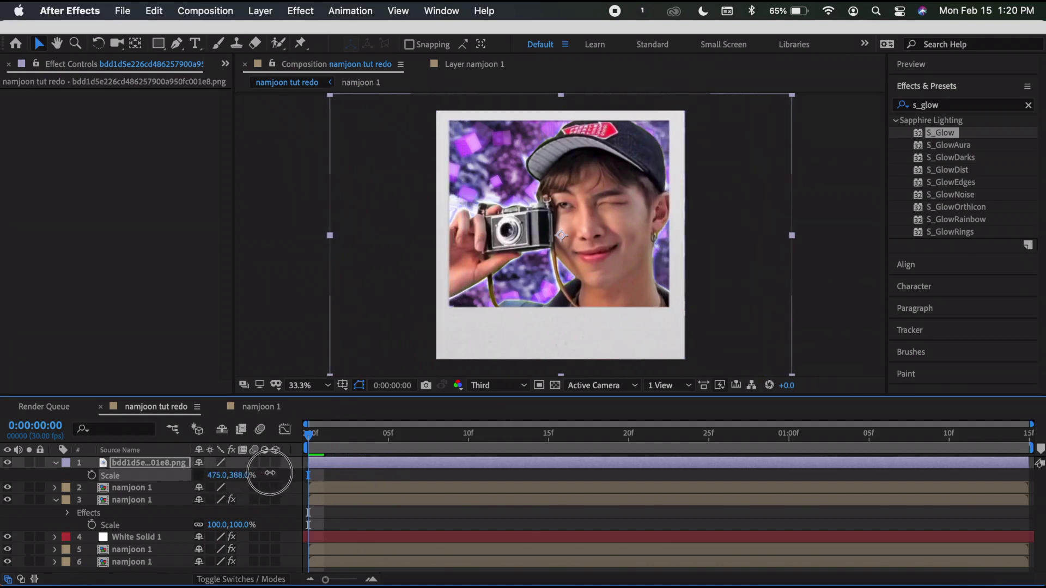
click(342, 284)
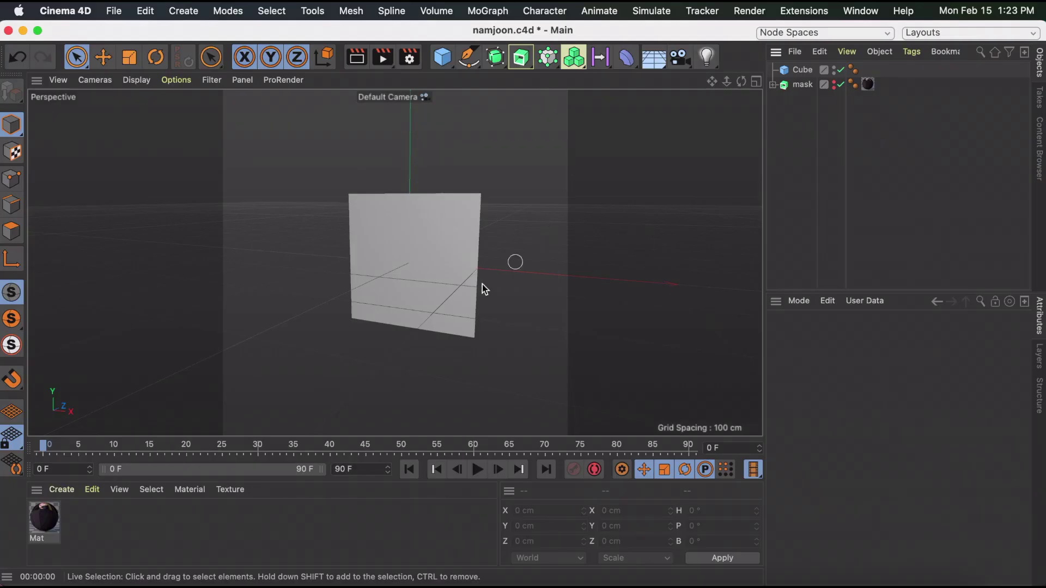
- In Cinema 4D, create a new default material with its reflectance turned off
click(62, 489)
click(98, 330)
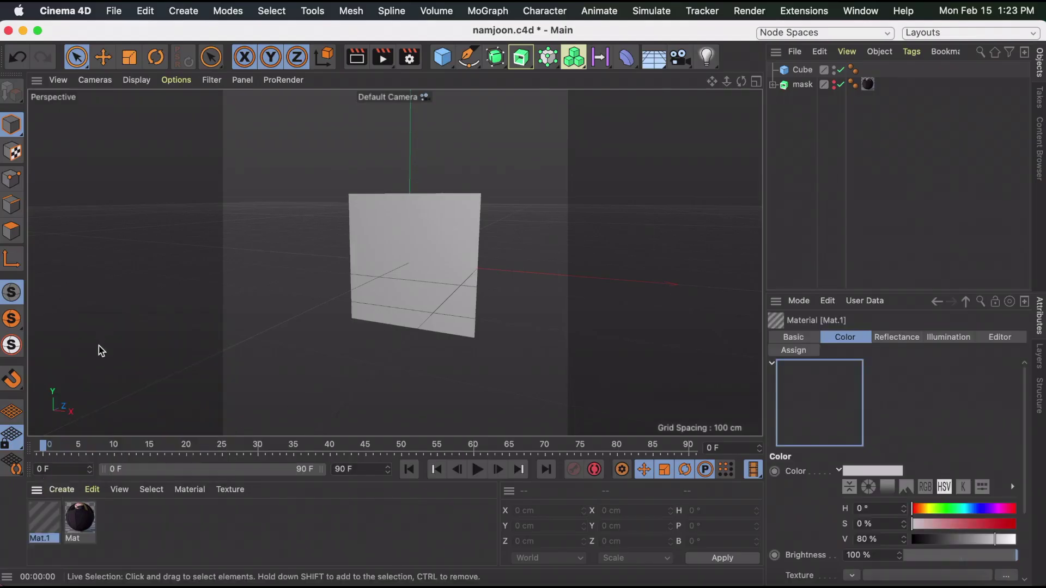
double_click(44, 517)
click(294, 262)
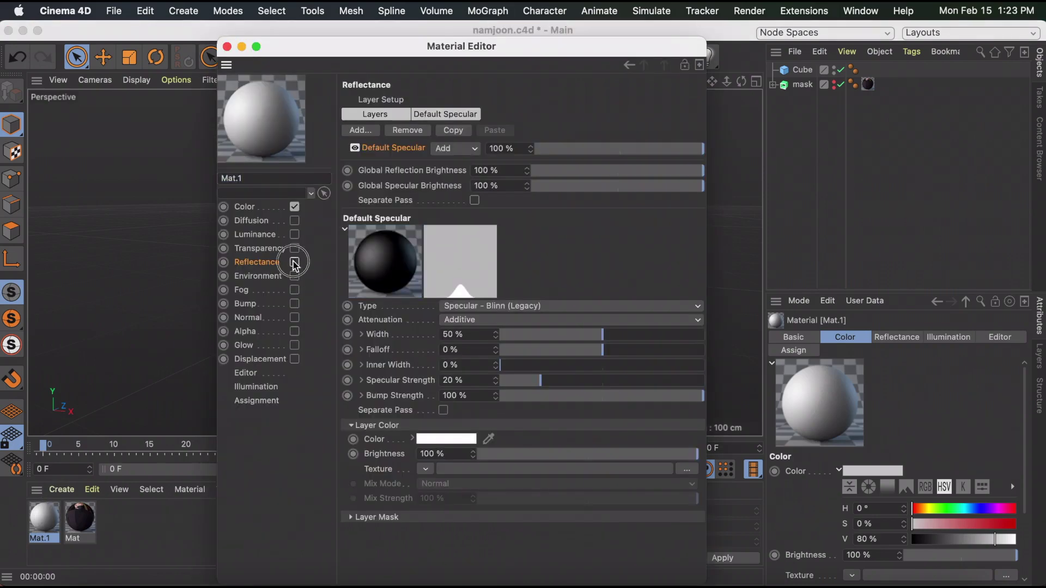
- Load base 1.jpg as the color texture of the Mat.1 material
click(246, 207)
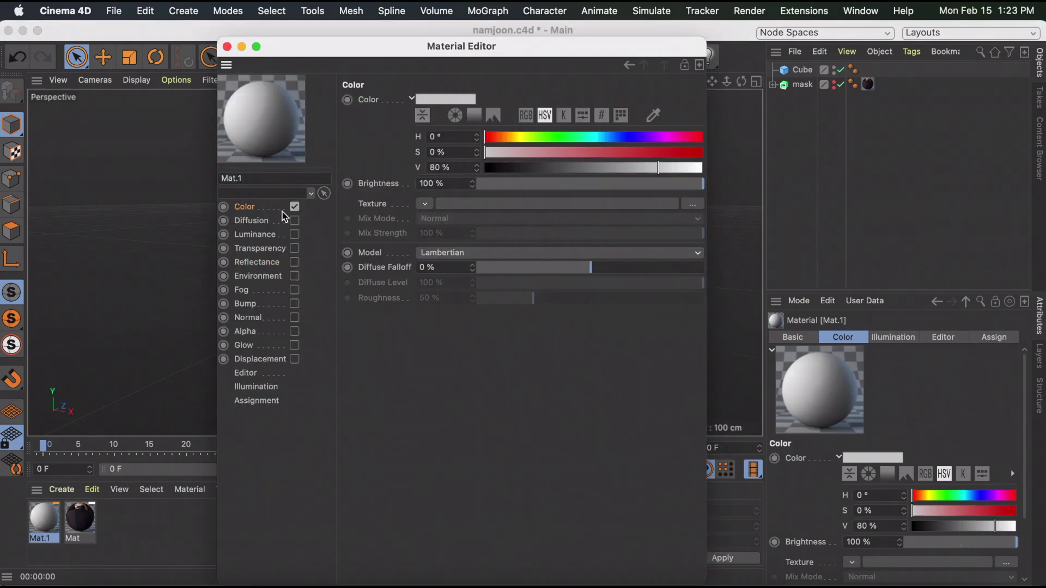
click(692, 203)
double_click(502, 263)
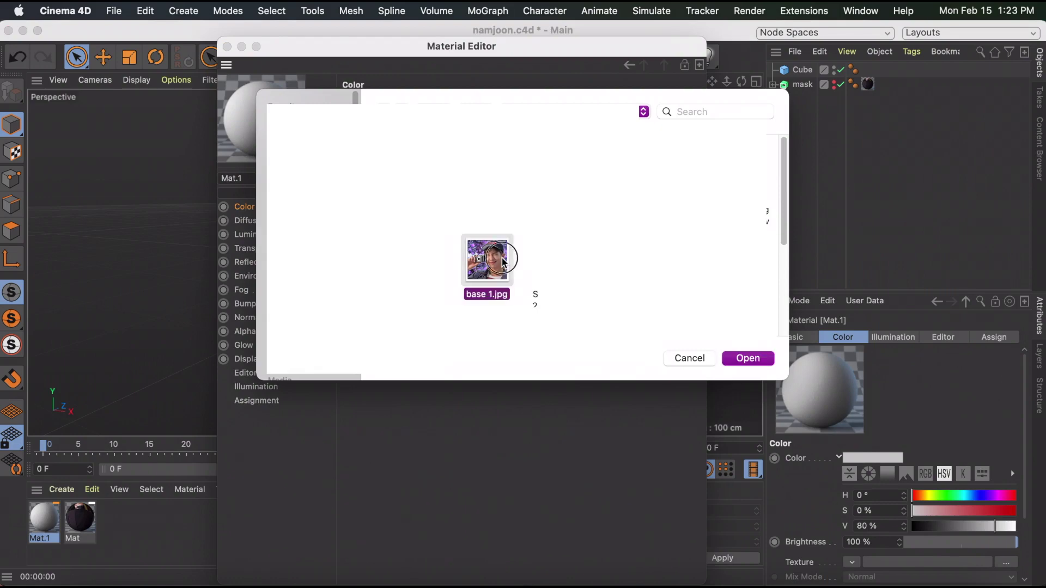
- Replace the Mat.1 color texture with the MP4 clip of the photo without the polaroid frame
click(692, 203)
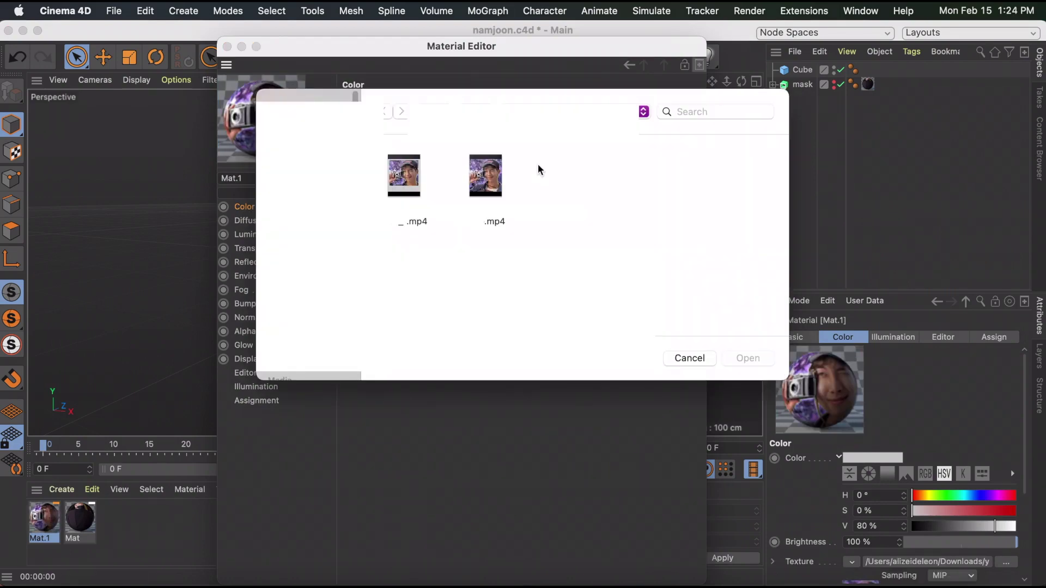
double_click(485, 175)
click(227, 47)
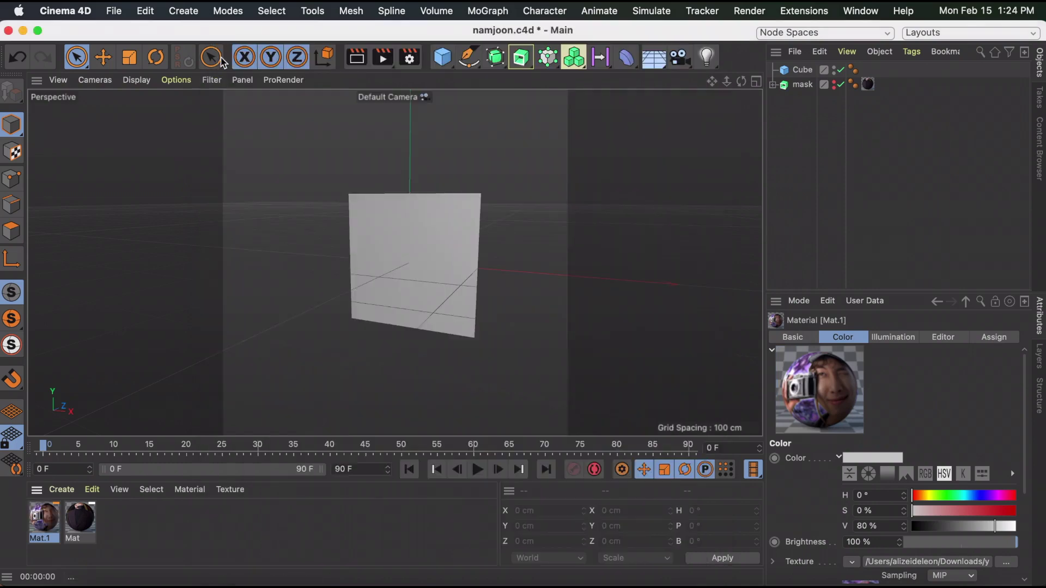
- Apply the video-textured Mat.1 material to the thin cube and render the active view
drag(44, 517, 402, 272)
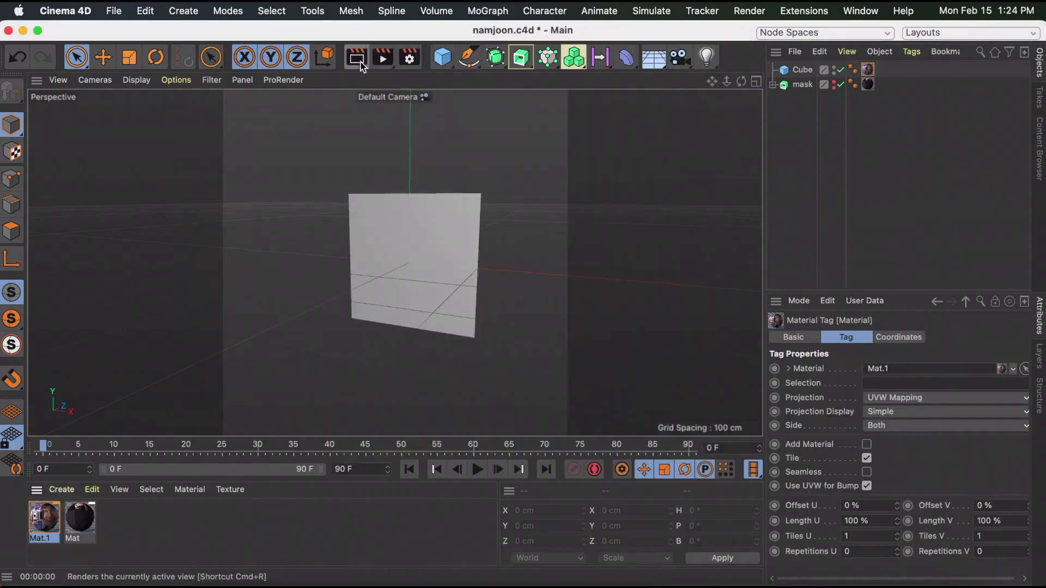
click(361, 64)
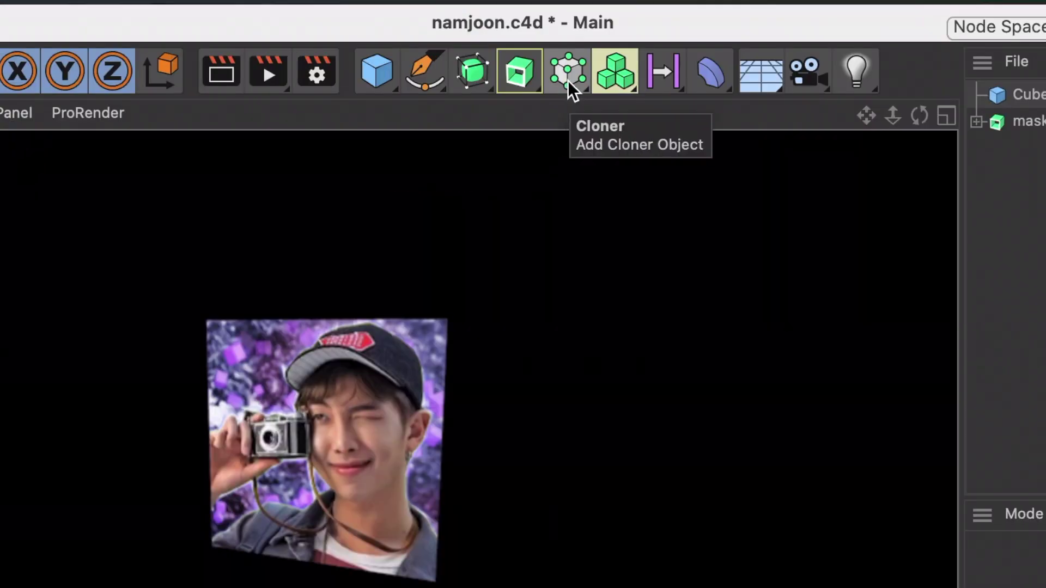
- Add a Cloner object and make the thin textured cube its child
click(568, 80)
drag(1036, 124, 1040, 119)
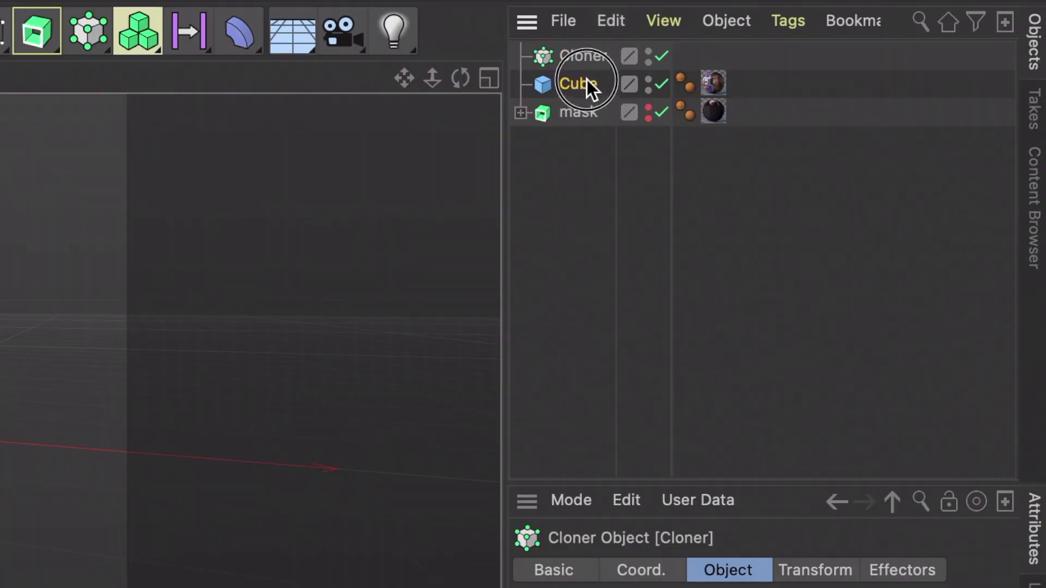
drag(587, 79, 587, 54)
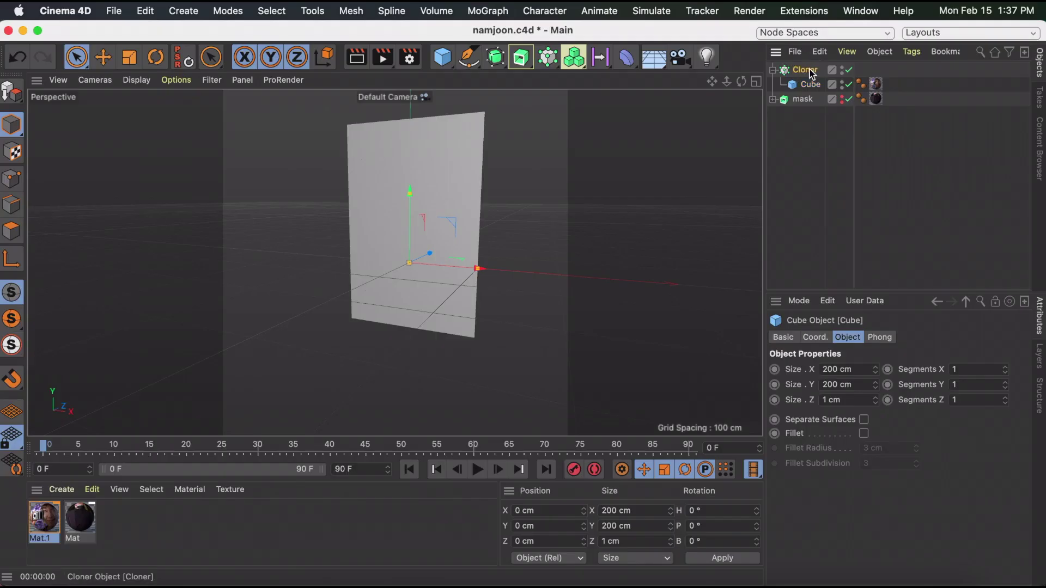
- Set the Cloner's mode to Radial
click(806, 71)
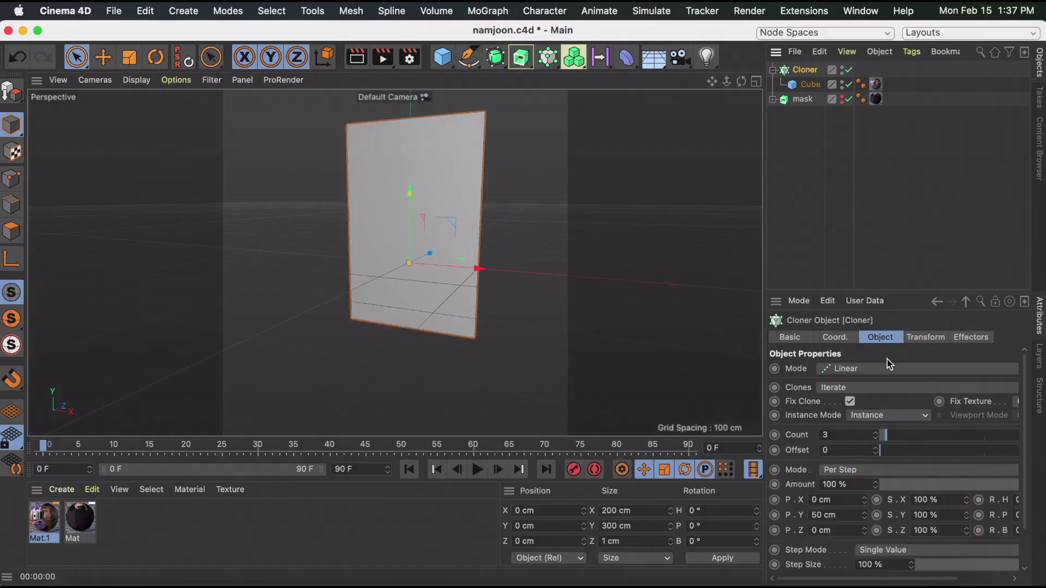
click(861, 368)
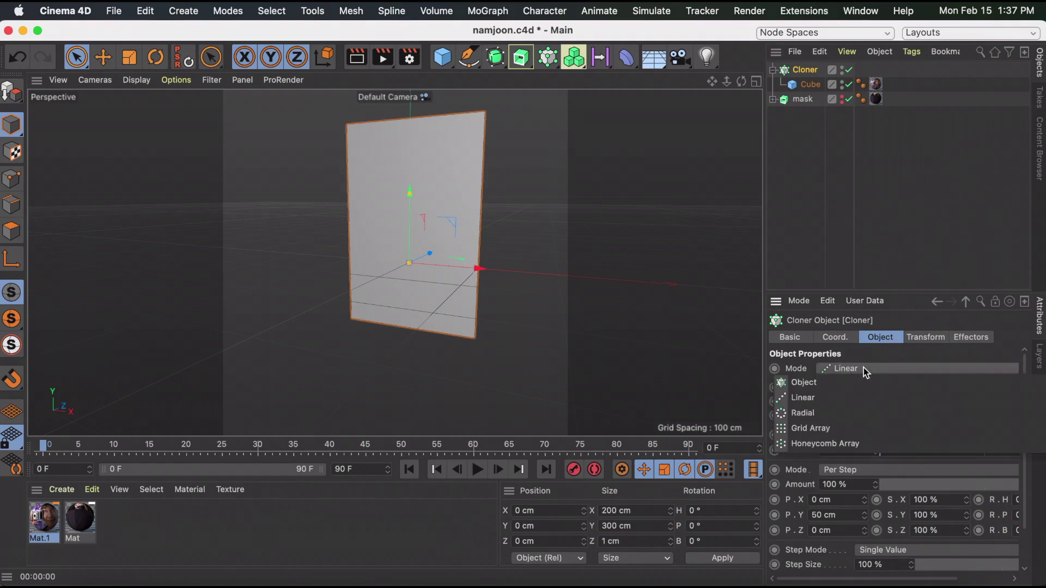
click(862, 417)
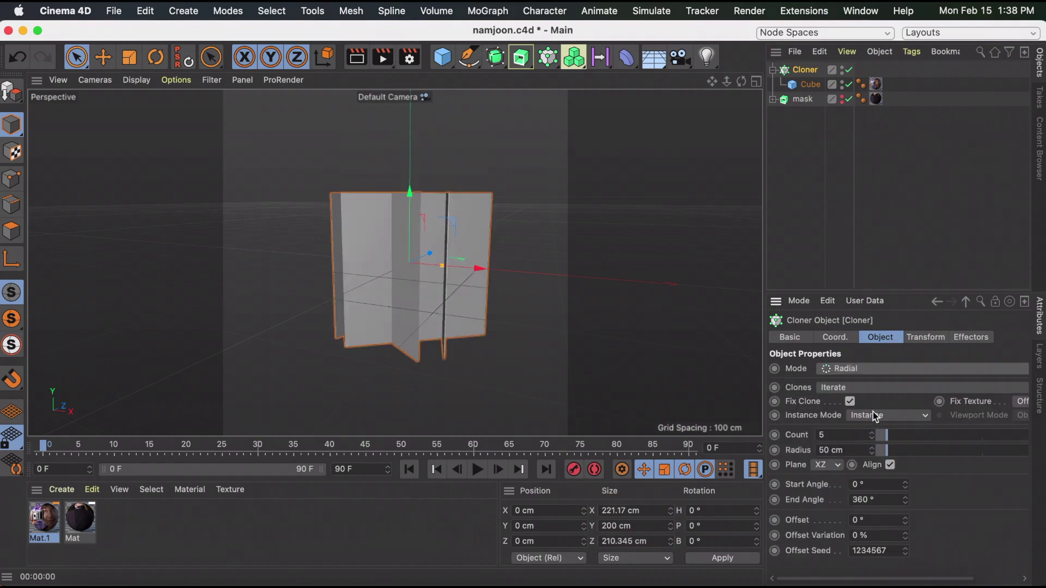
- Make the mask figure visible again and widen the Cloner's radius to 440 cm so the panels surround it
click(843, 99)
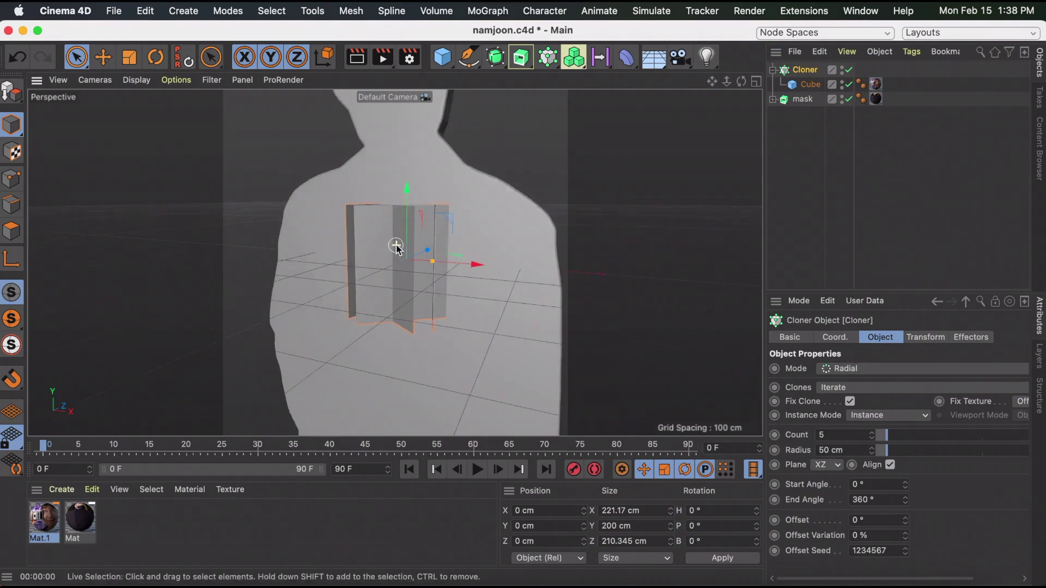
scroll(396, 246, down, 5)
mouse_move(741, 80)
mouse_down()
mouse_move(757, 83)
mouse_move(733, 82)
mouse_up()
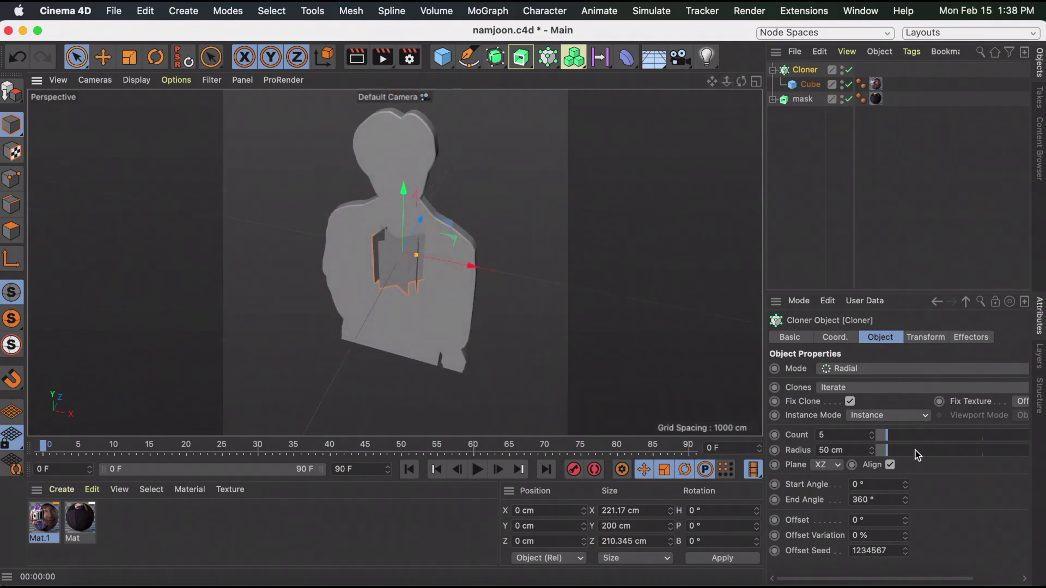
mouse_move(898, 449)
mouse_down()
mouse_move(969, 450)
mouse_move(889, 438)
mouse_up()
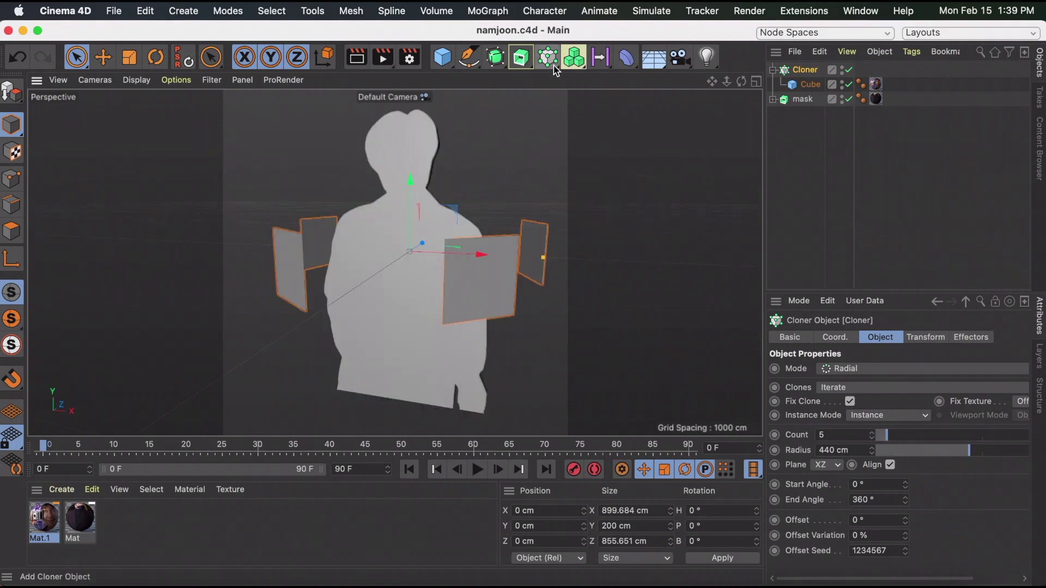
- Add a Random effector to the Cloner and set its position P.Y parameter to 0 cm
click(553, 66)
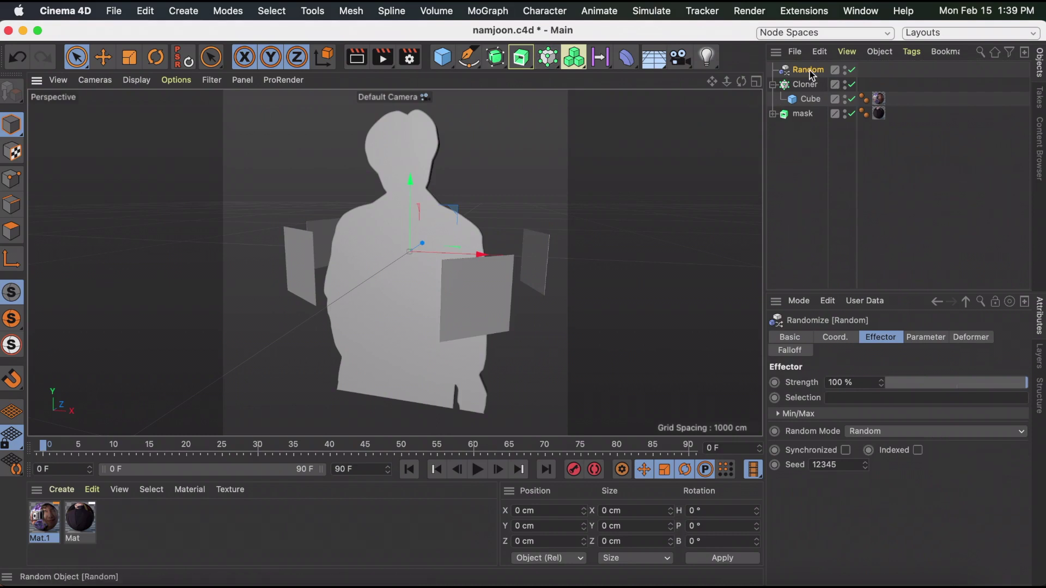
click(928, 338)
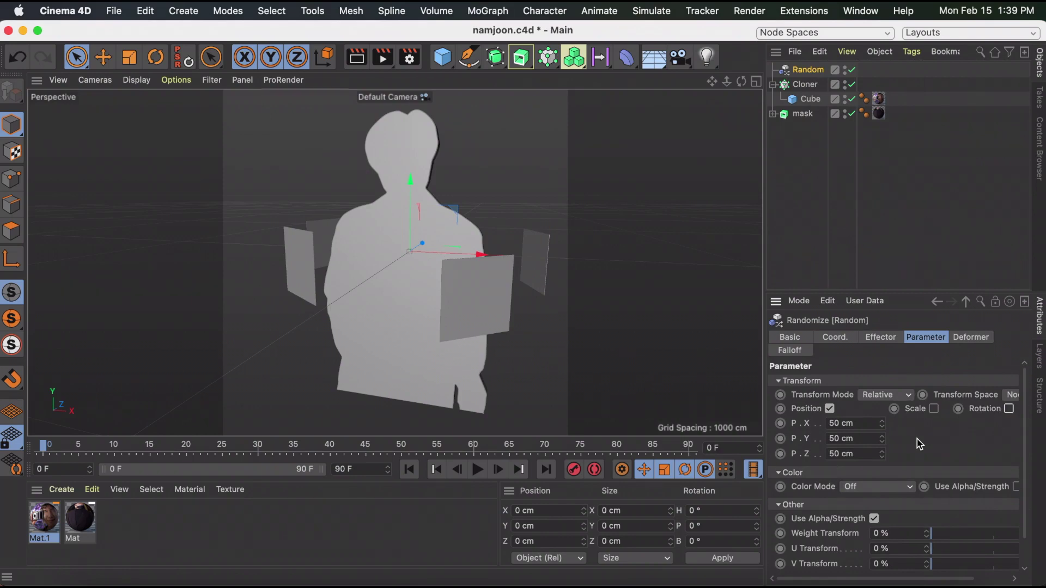
double_click(869, 436)
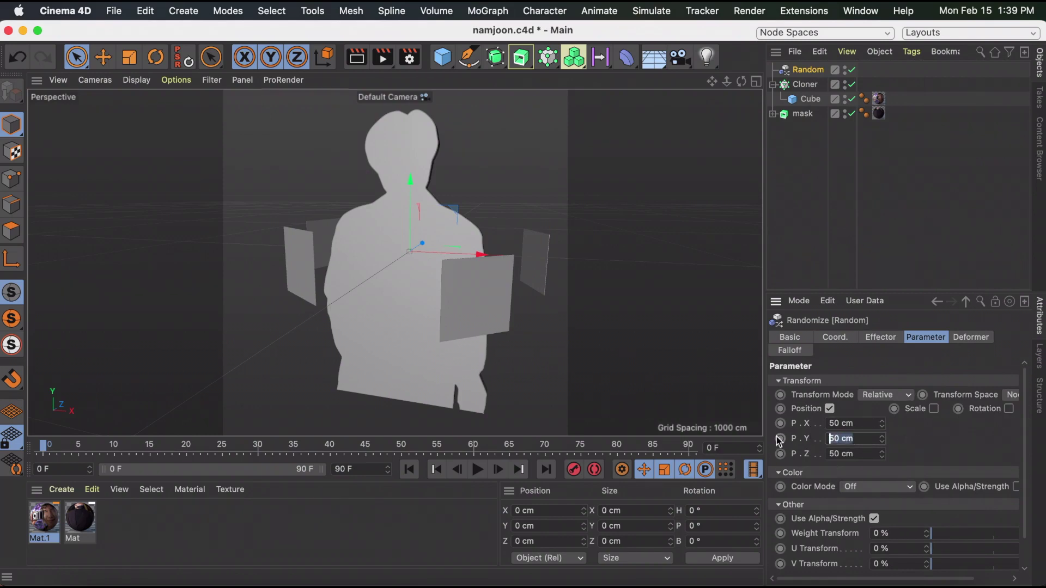
text(0)
key(Return)
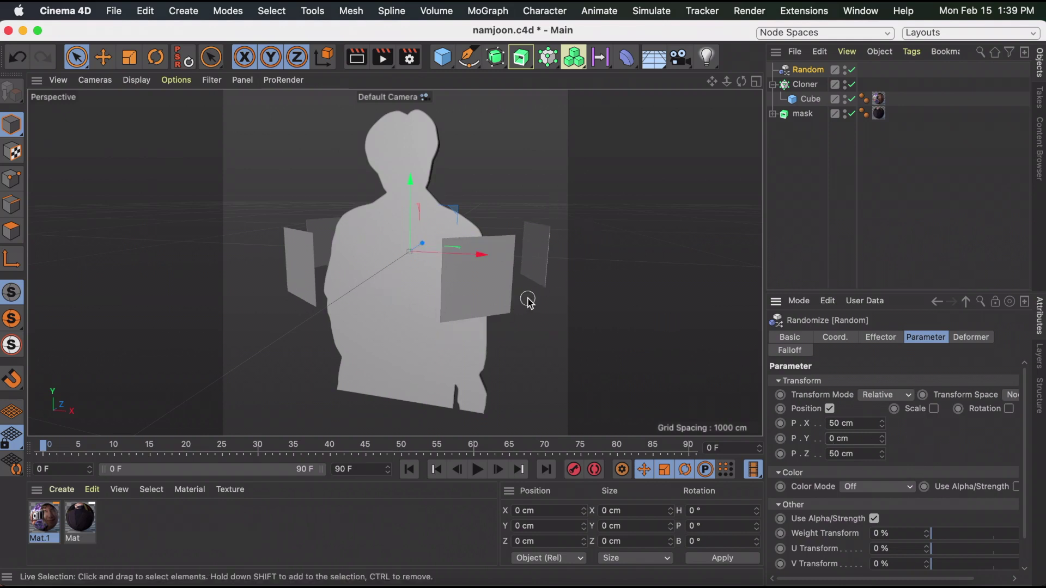
- Set the Random effector's P.Y to 200 cm to scatter the panels vertically
double_click(852, 439)
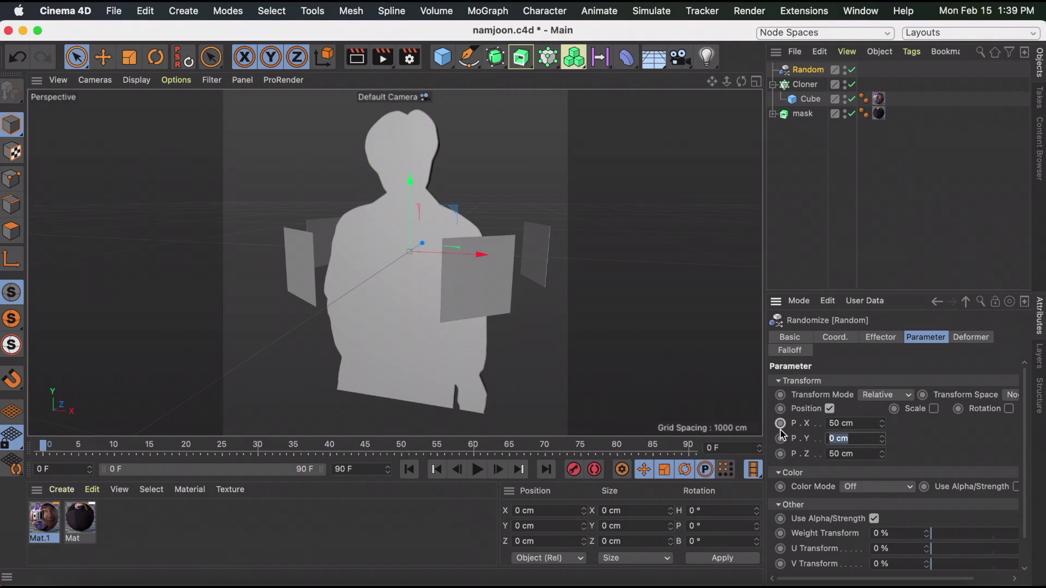
text(200)
key(Return)
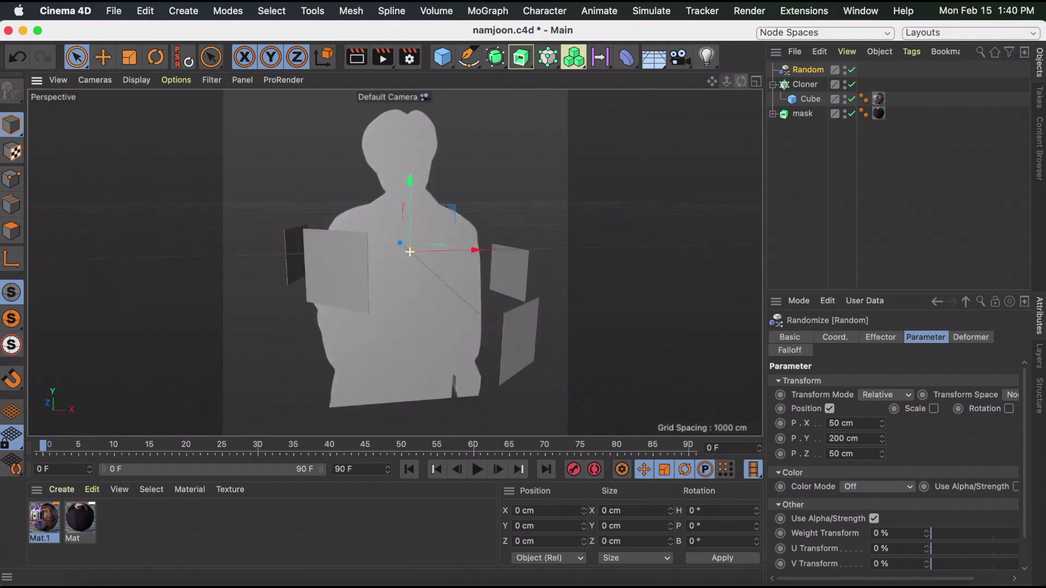
- Turn on rotation for the Random effector with R.H at 10° and R.P at 15°, and enter an R.B angle as well
scroll(958, 417, right, 2)
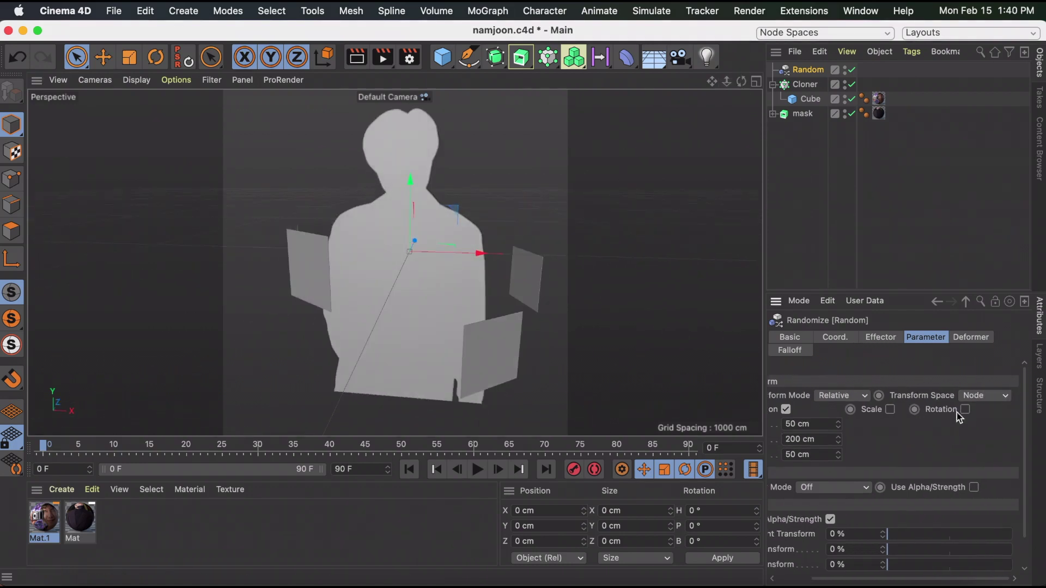
click(964, 409)
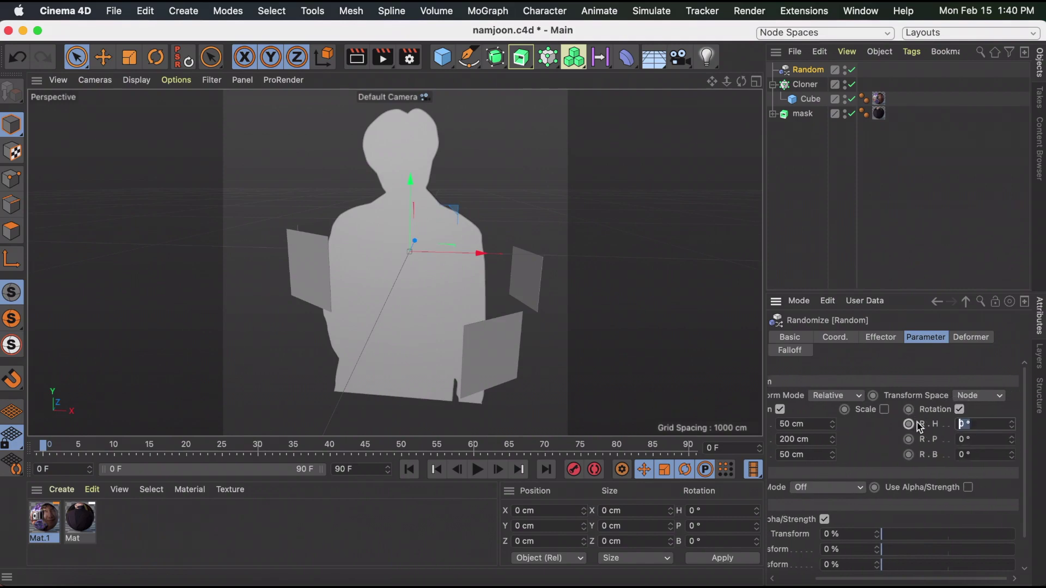
text(10)
key(Tab)
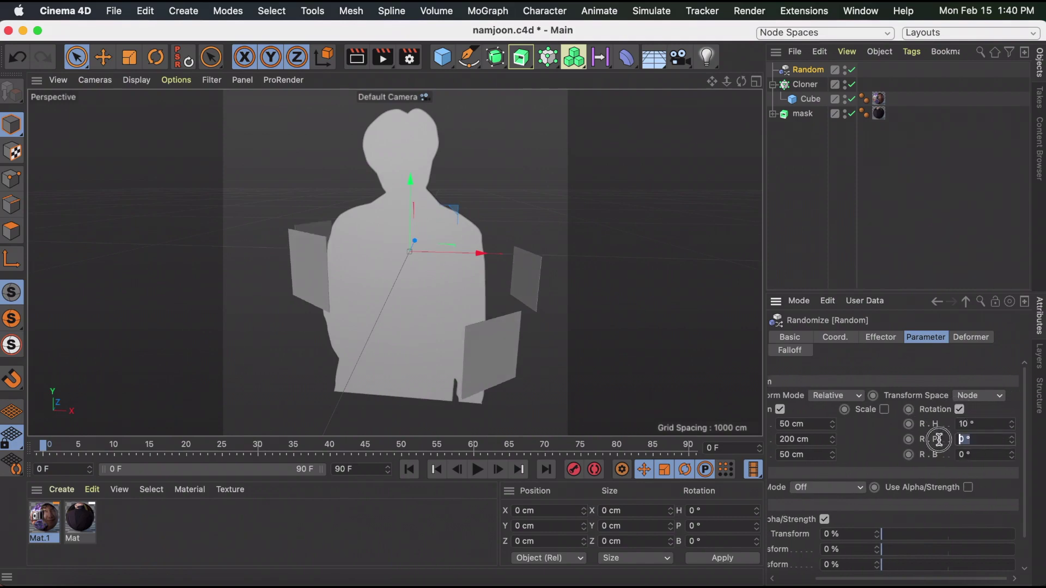
text(15)
key(Return)
click(975, 454)
text(20)
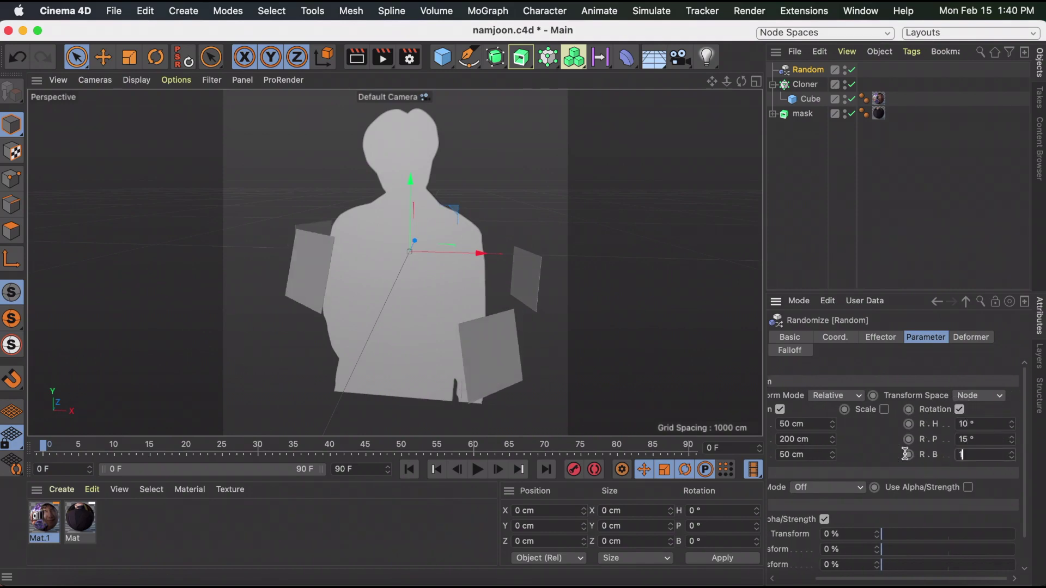
key(Return)
- Deselect all objects and render the view to check the scattered panels around the figure
click(597, 139)
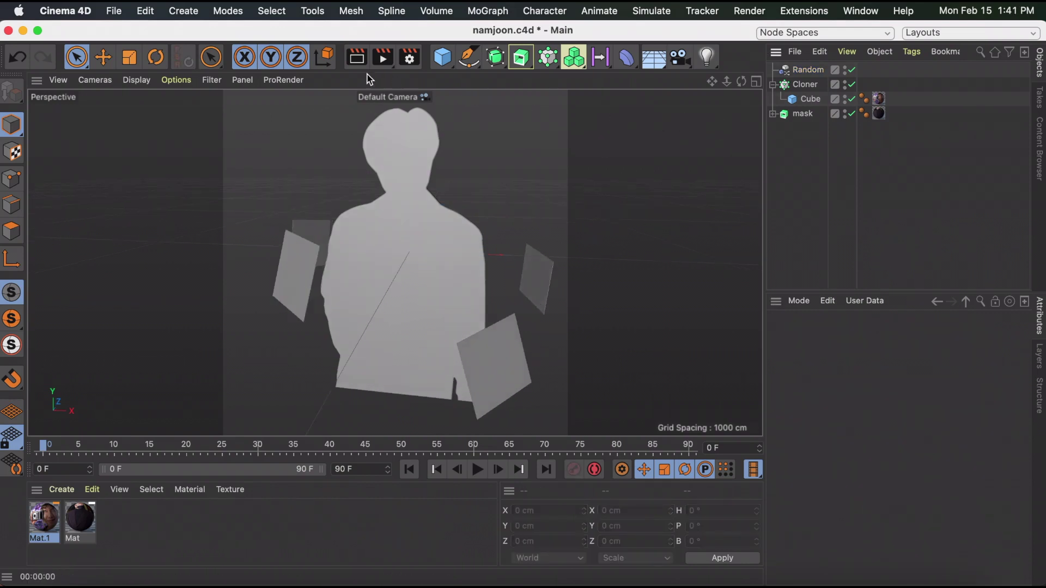
click(357, 57)
click(795, 183)
- Add a cube and apply a new material with reflectance off and a photo loaded as its color texture
click(449, 64)
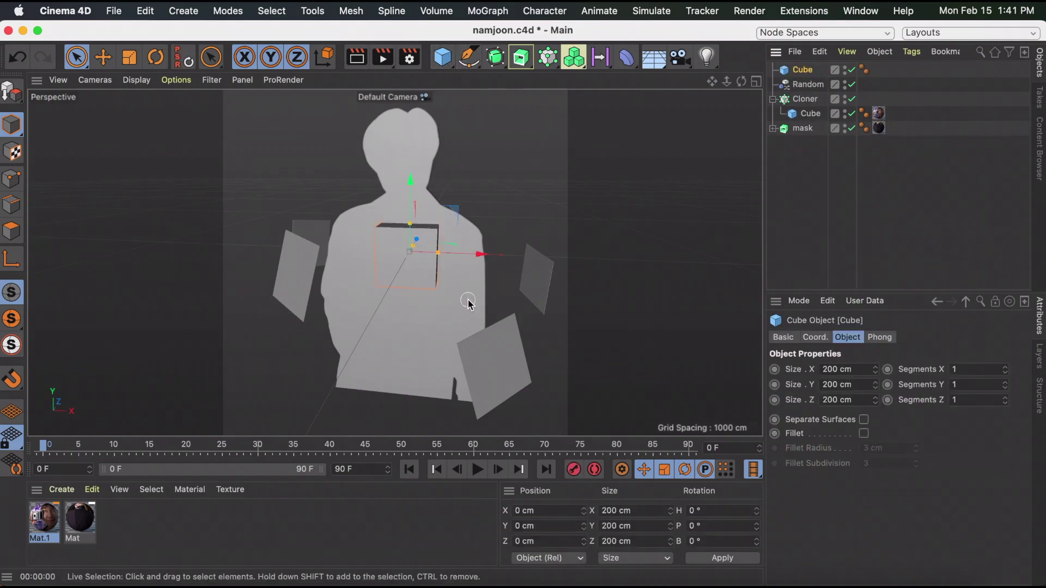
click(61, 489)
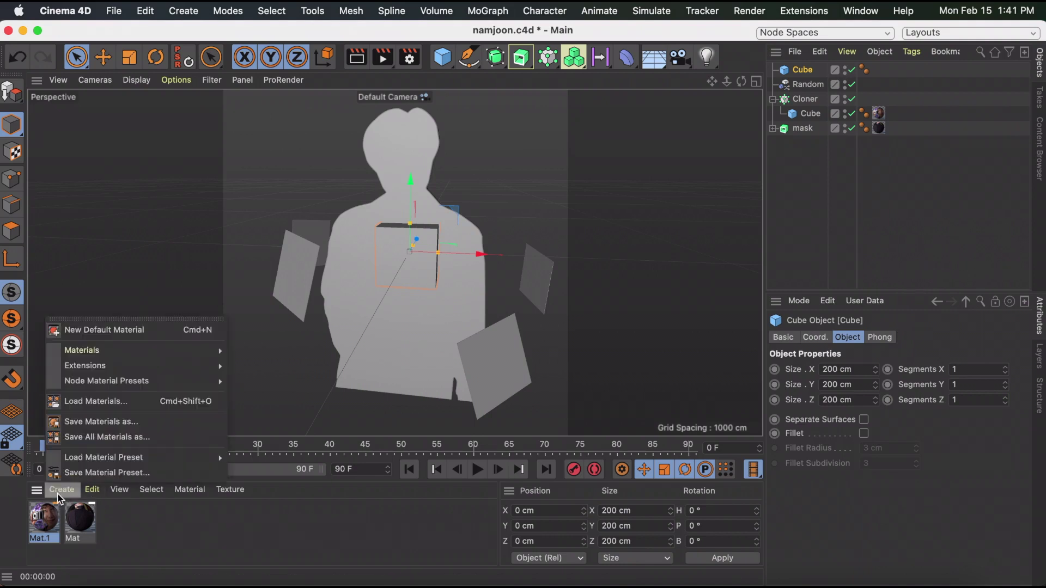
click(157, 329)
double_click(44, 518)
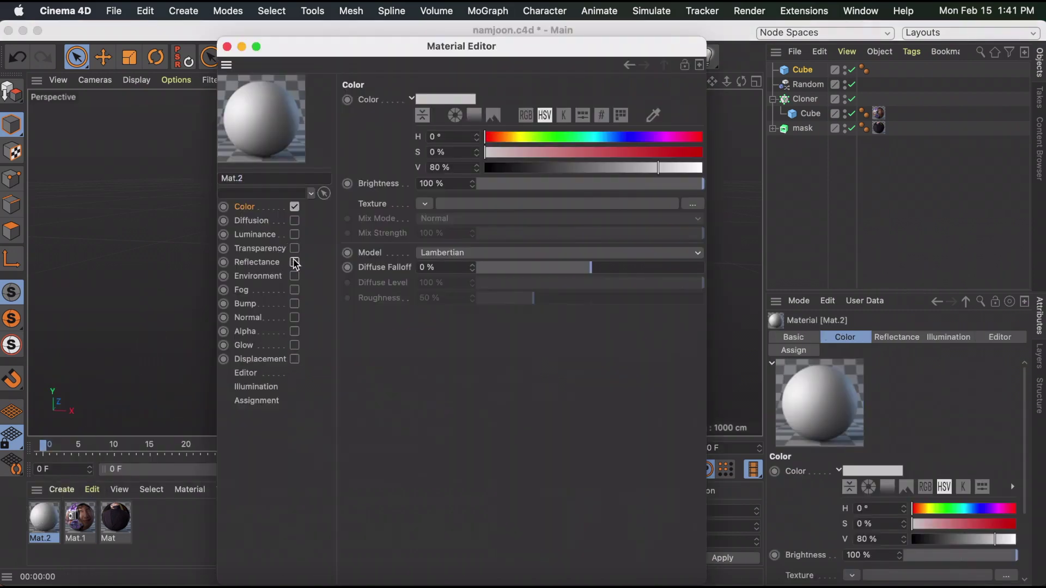
click(695, 204)
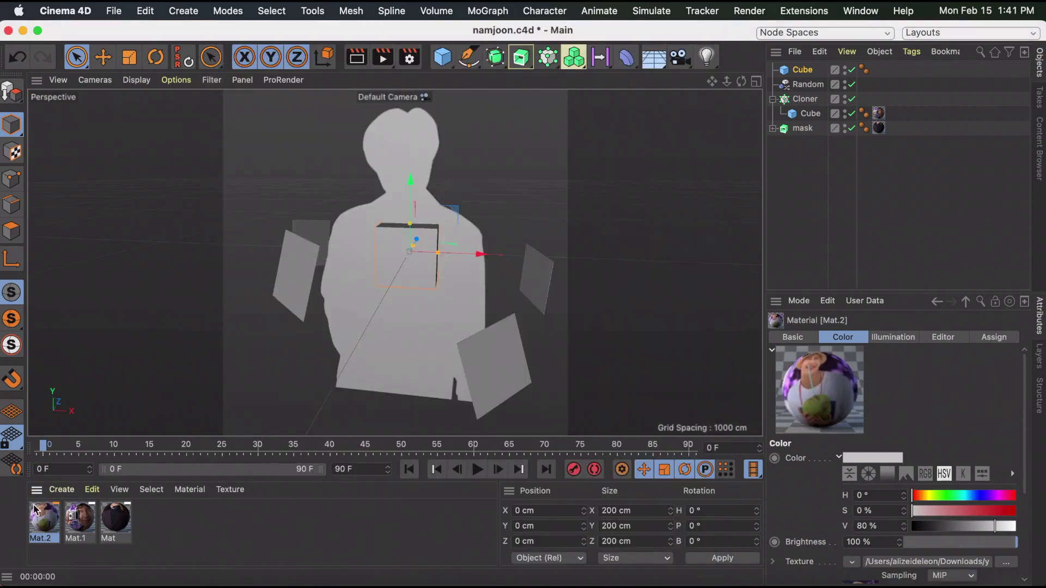
drag(43, 518, 407, 268)
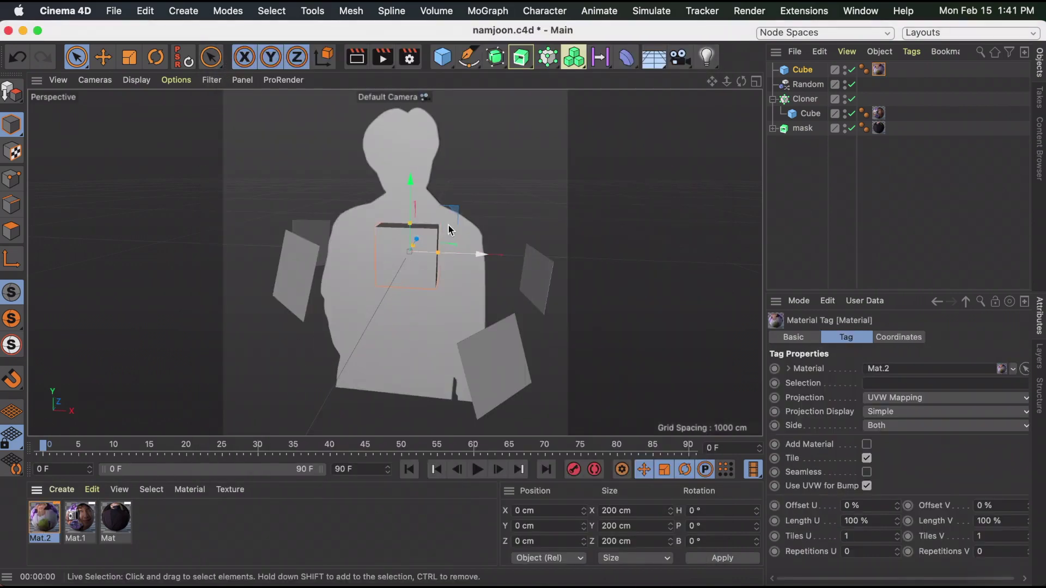
- Add a second Cloner and nest the new textured cube inside it
click(547, 57)
drag(808, 85, 818, 76)
click(817, 71)
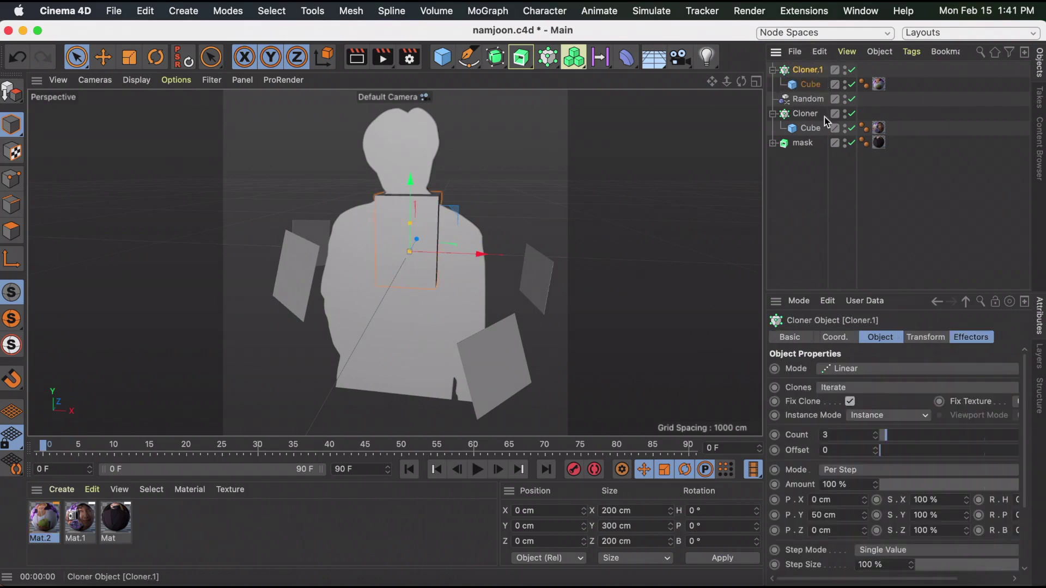
- Set the new Cloner to Radial mode and widen its radius to about 464 cm around the figure
click(884, 367)
click(844, 413)
mouse_move(882, 451)
mouse_down()
mouse_move(976, 461)
mouse_move(974, 450)
mouse_up()
scroll(969, 435, up, 1)
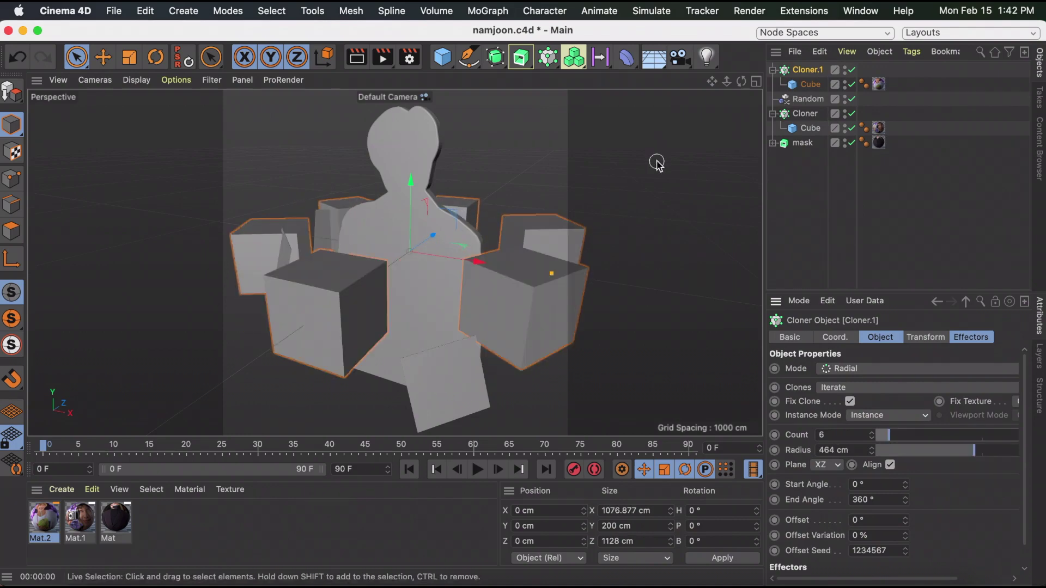
- Scale the new Cloner's cube down to about 112 cm
click(805, 85)
key(t)
mouse_move(623, 152)
mouse_down()
mouse_move(560, 217)
mouse_move(493, 344)
mouse_up()
- Raise the ring of cubes to about the figure's head height and add a Random effector to its Cloner
key(e)
click(542, 262)
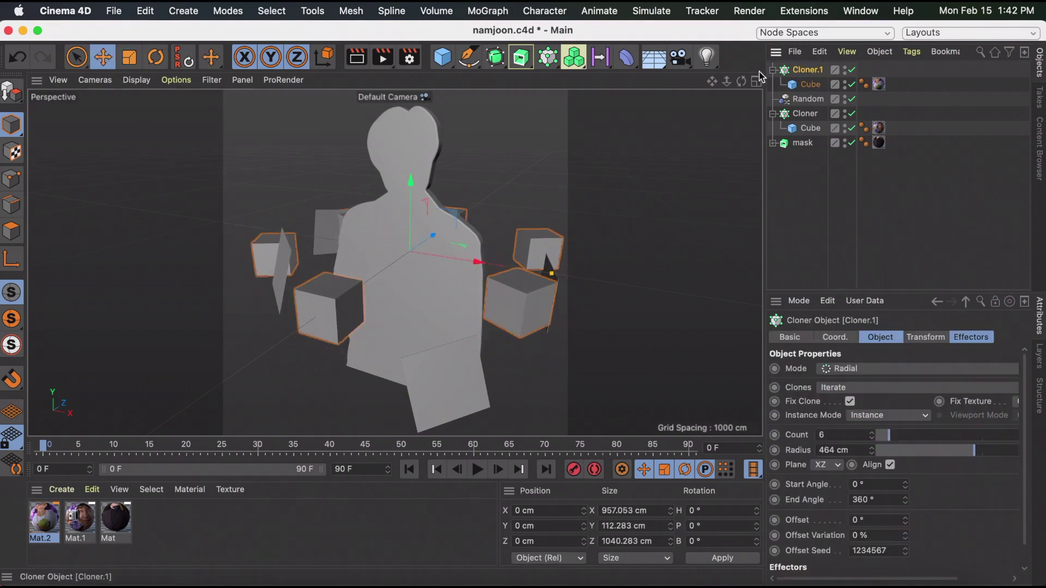
drag(409, 213, 420, 127)
drag(574, 57, 809, 103)
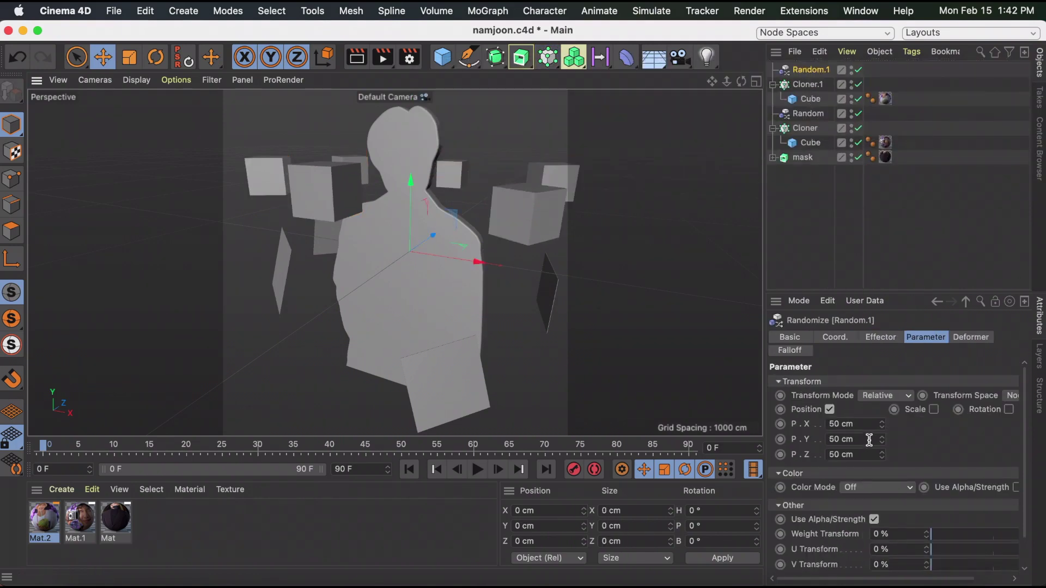
- Set the new Random effector's P.X to 100 cm and P.Y to -200 cm
click(849, 424)
text(100)
key(Tab)
text(-200)
key(Return)
- Enable rotation on the new Random effector with R.H at 20°, R.P at 20° and R.B at 30°
scroll(1012, 416, right, 2)
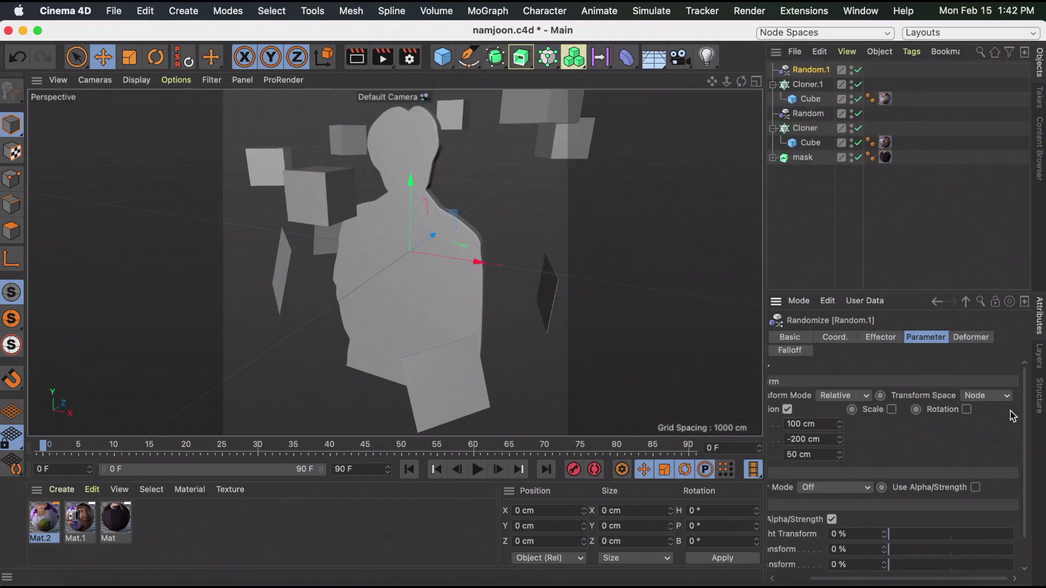
click(966, 410)
click(972, 424)
text(20)
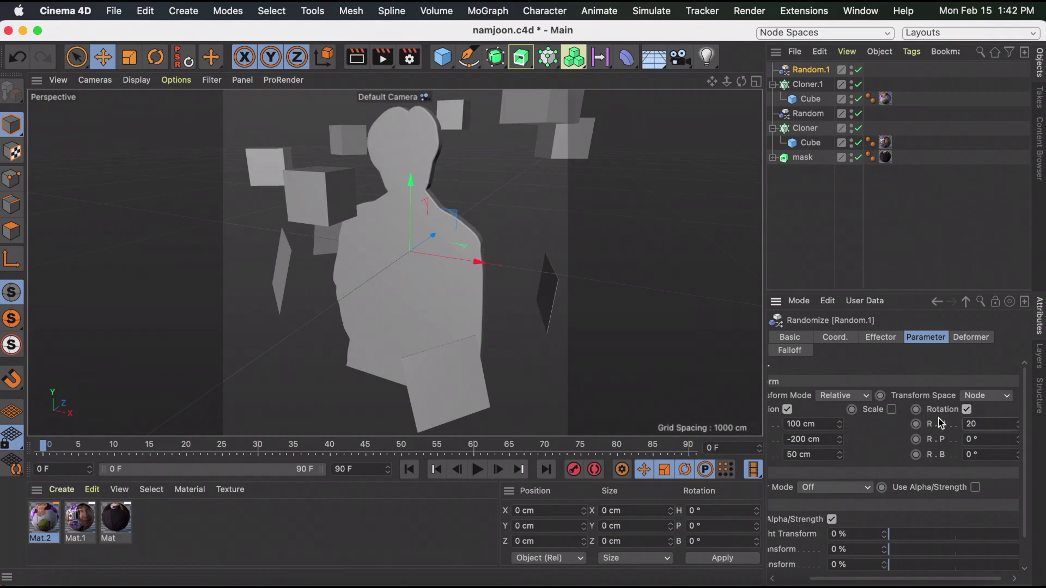
key(Tab)
text(20)
key(Tab)
text(30)
key(Return)
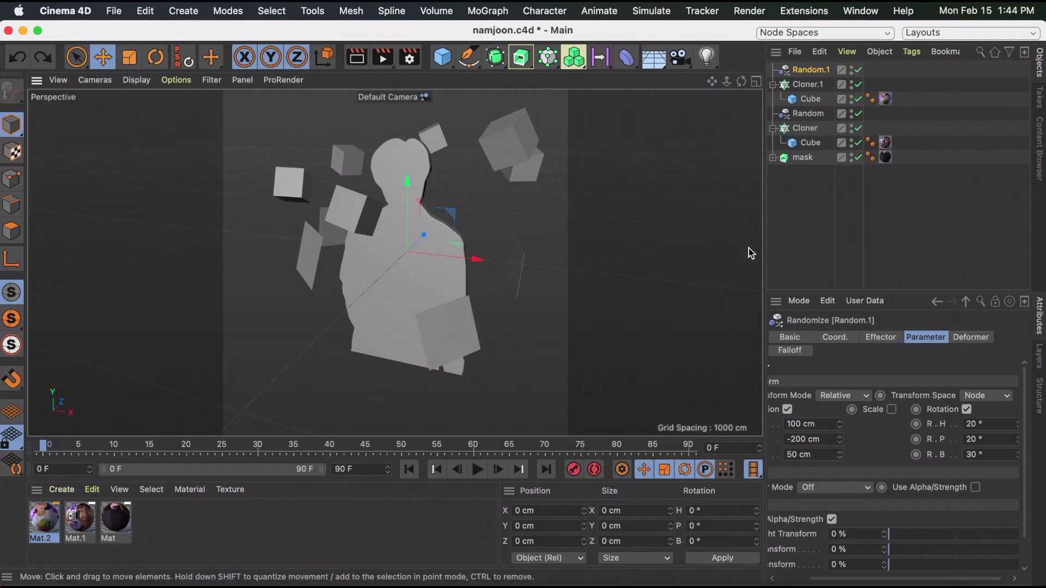
- Set the cube ring's Random effector P.Y to -1000 cm
scroll(820, 444, left, 3)
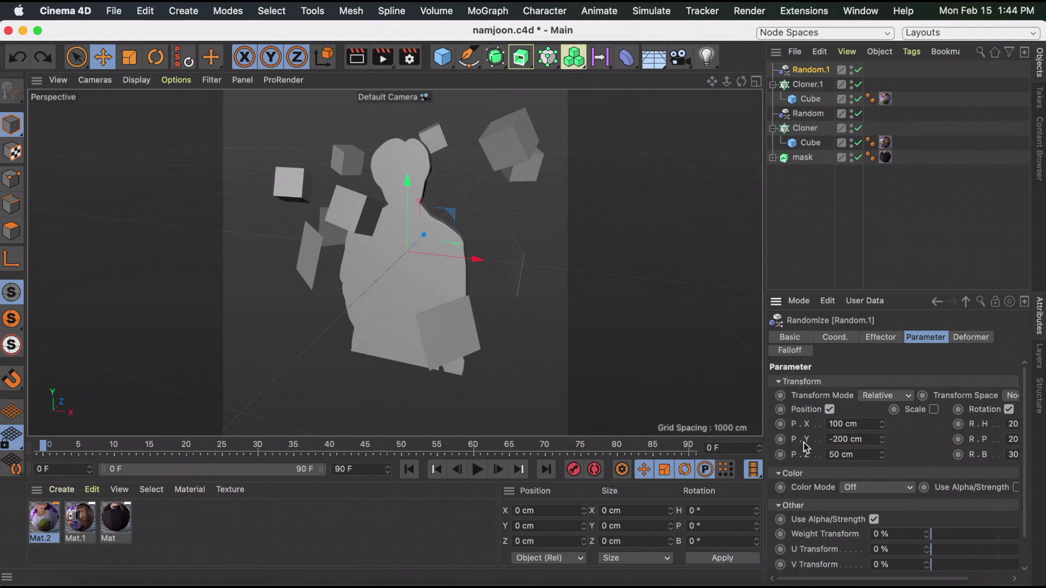
click(871, 439)
key(BackSpace)
text(-100)
key(Return)
- Lower the cube Cloner to about Y -233 cm and set its Random effector's P.Y to -800 cm
click(409, 180)
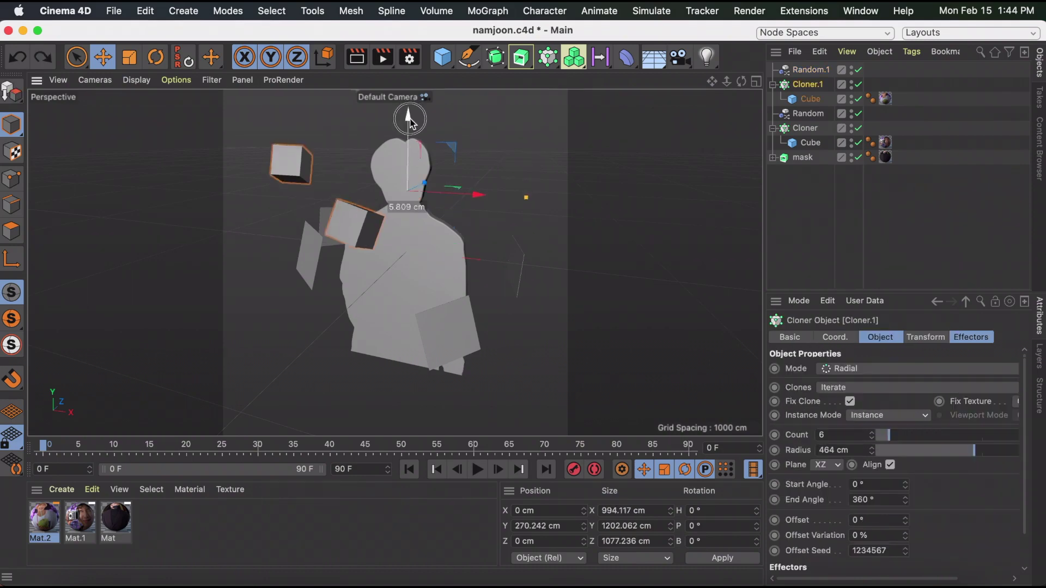
mouse_move(408, 180)
mouse_down()
mouse_move(420, 186)
mouse_move(421, 215)
mouse_up()
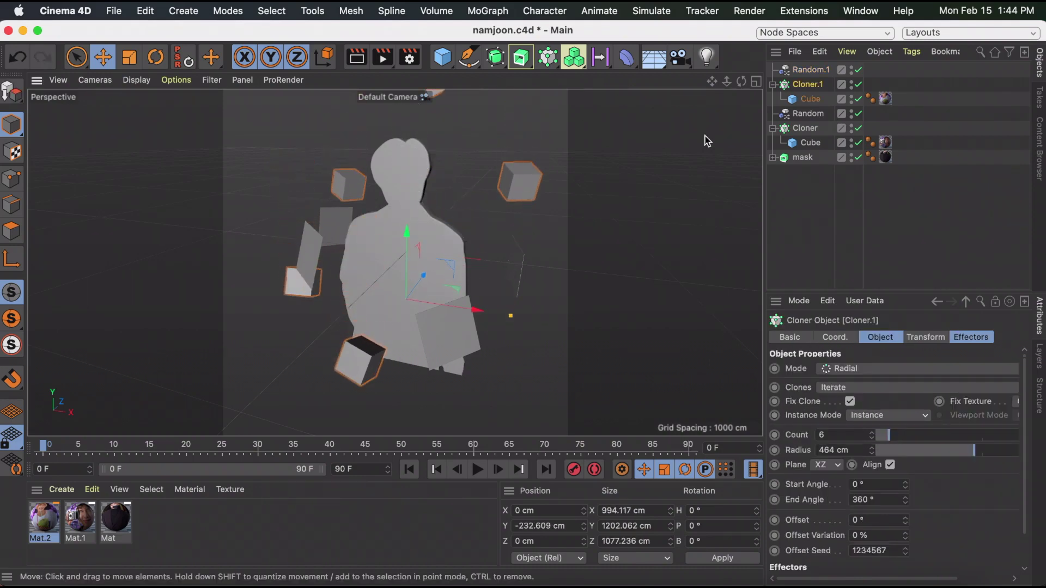
click(811, 69)
click(870, 439)
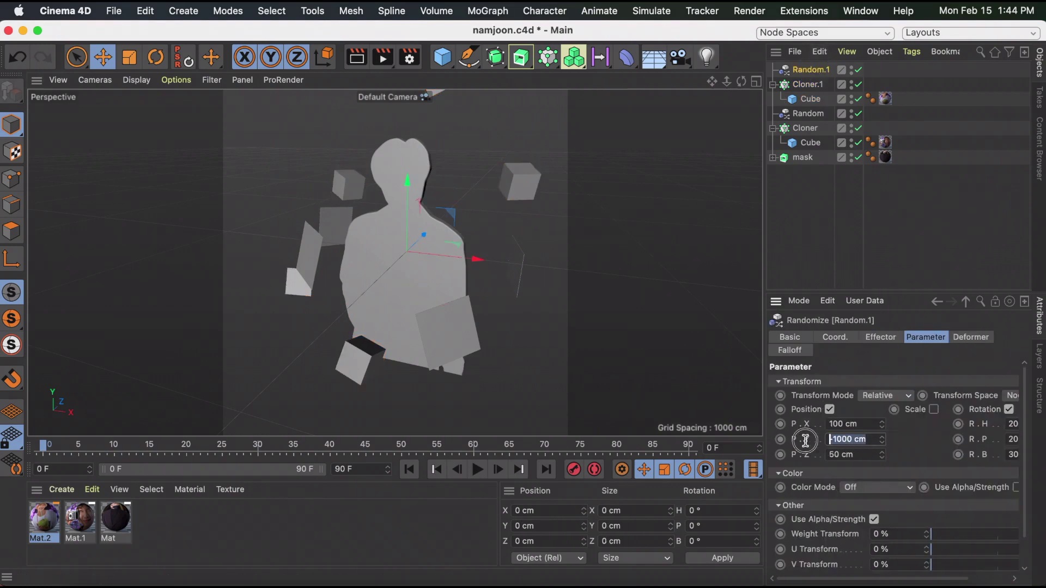
key(BackSpace)
key(Return)
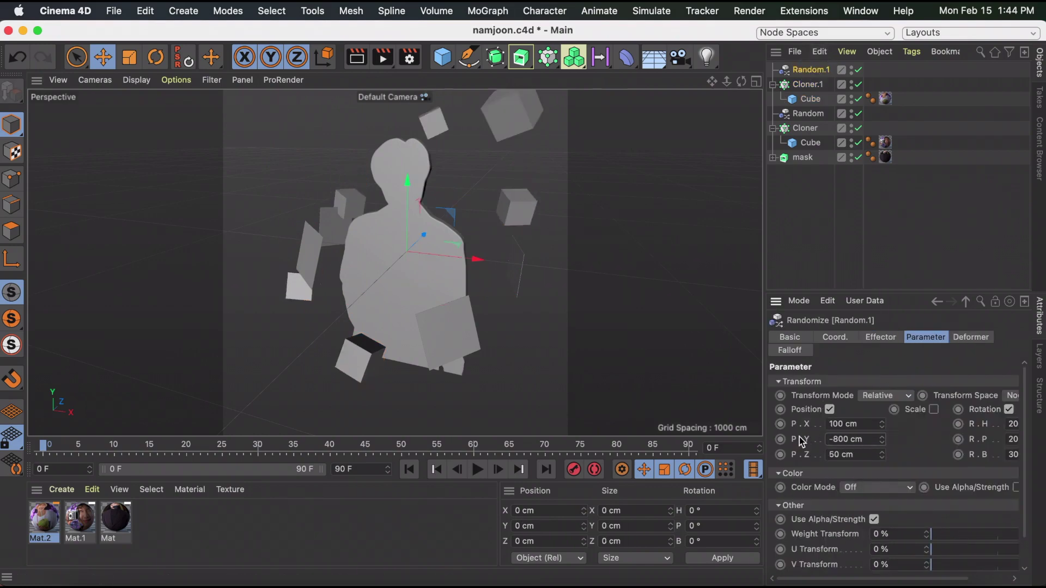
- Move the cube Cloner further down to about Y -273 cm
click(407, 207)
drag(407, 207, 406, 233)
mouse_move(743, 81)
mouse_down()
mouse_move(795, 83)
mouse_move(742, 84)
mouse_up()
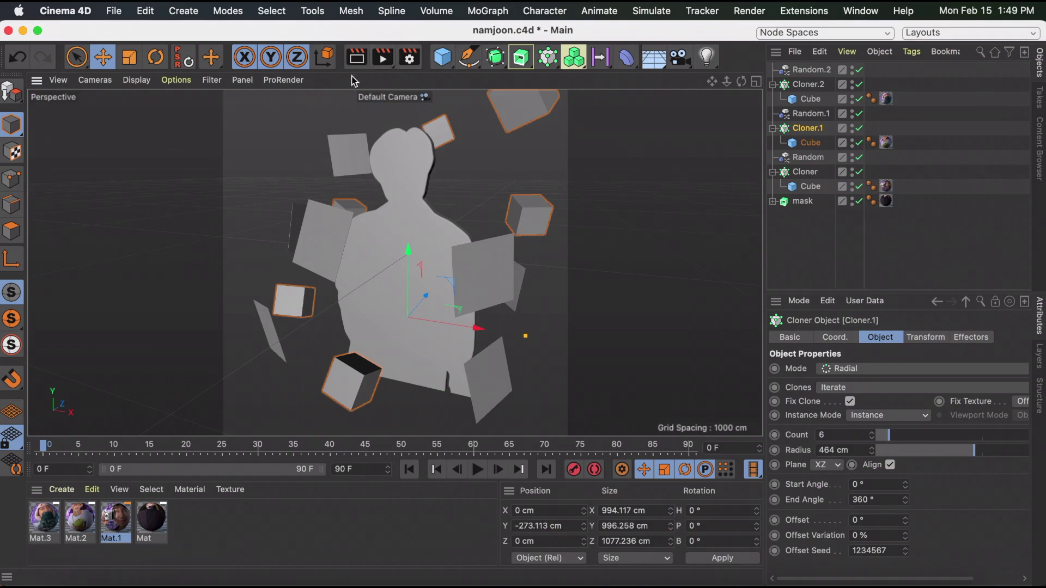
- Render the view to check the textured cubes and panels around the figure, and clear the selection
click(355, 58)
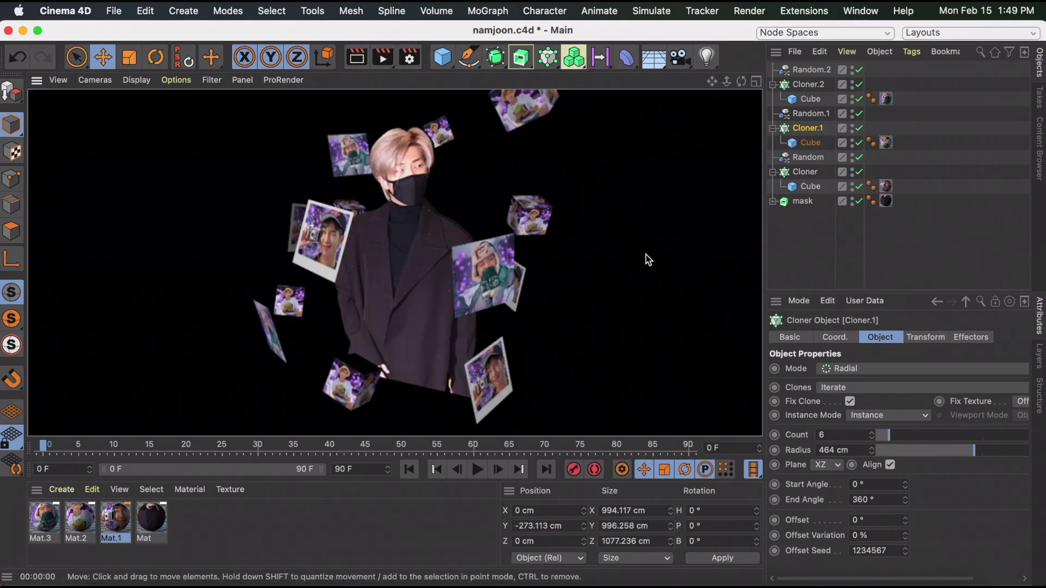
click(586, 251)
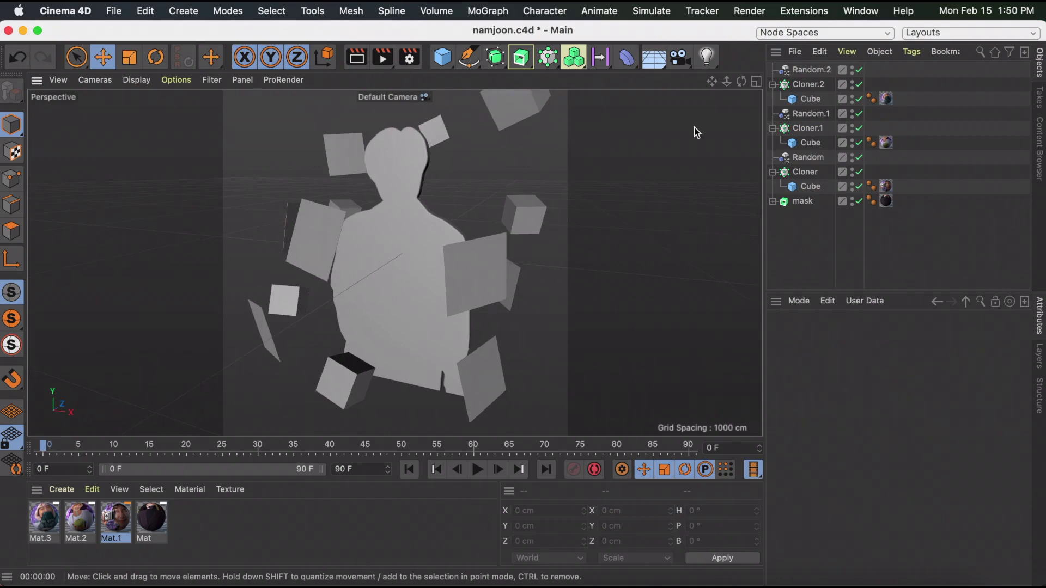
- Add a tube around the figure with an outer radius of about 1564 cm and an inner radius of about 1542 cm
click(443, 59)
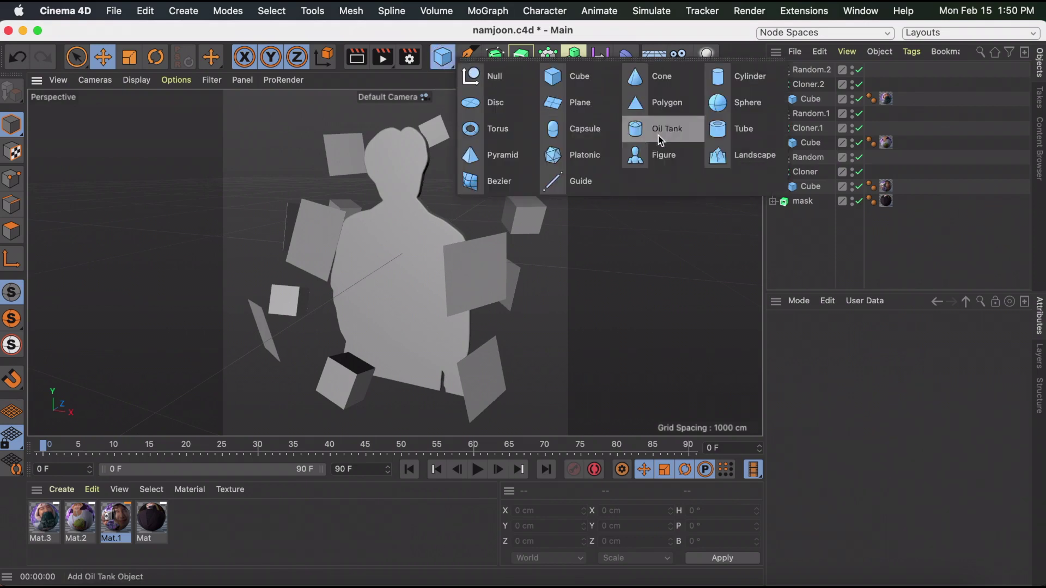
click(724, 131)
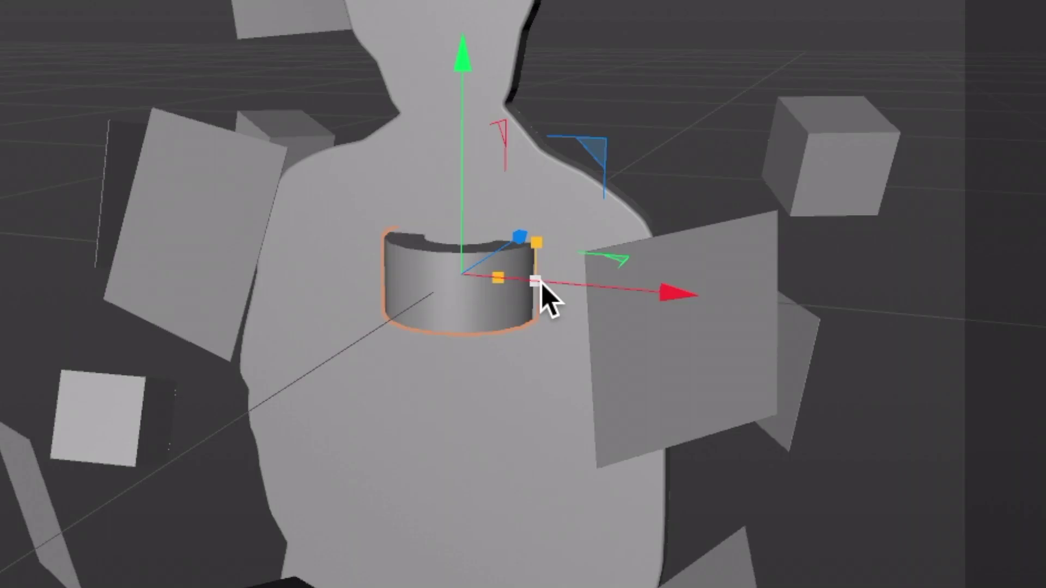
drag(535, 281, 889, 437)
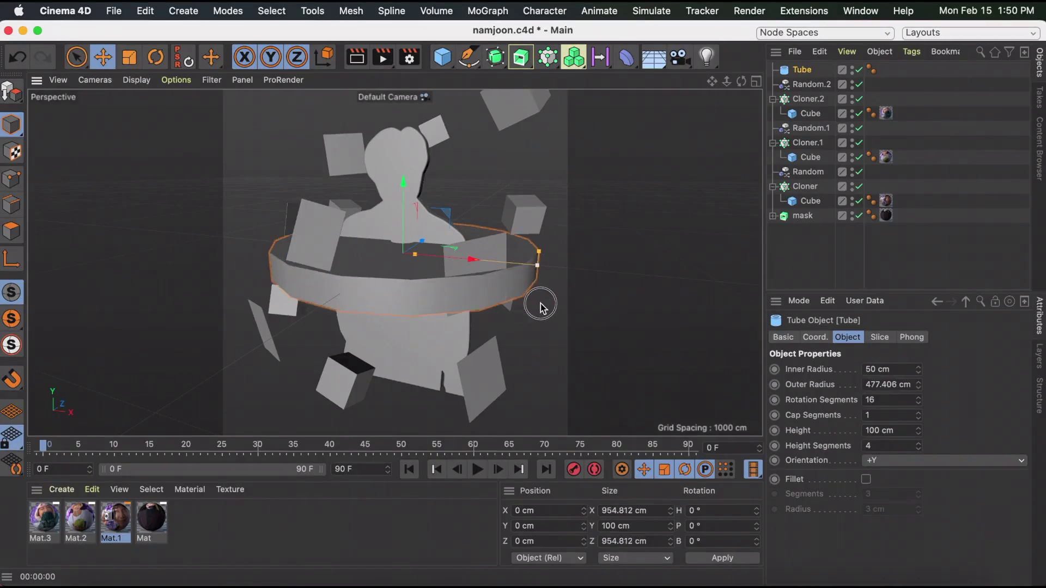
drag(541, 306, 926, 360)
drag(504, 312, 1045, 429)
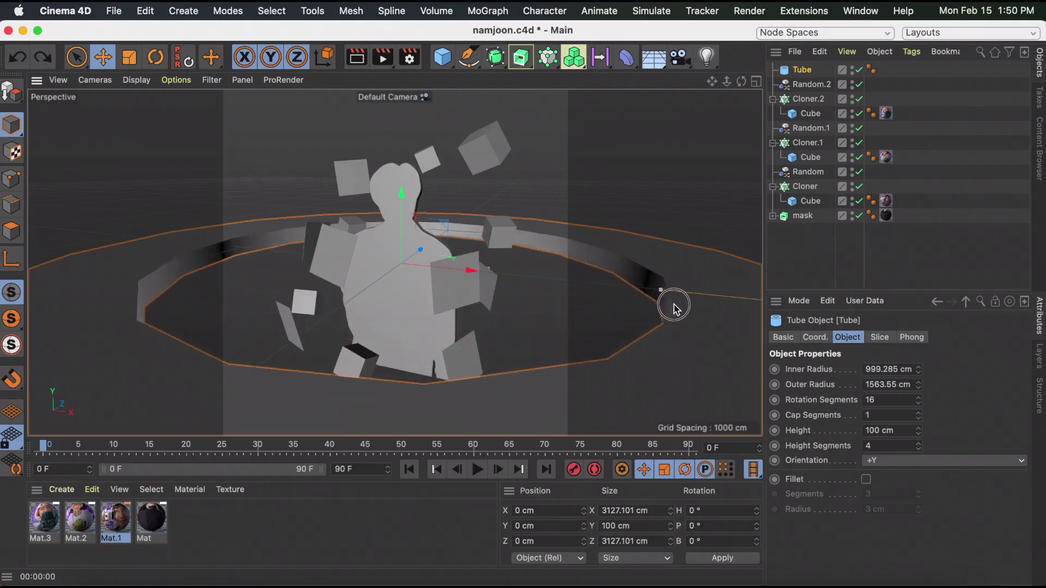
drag(674, 306, 655, 267)
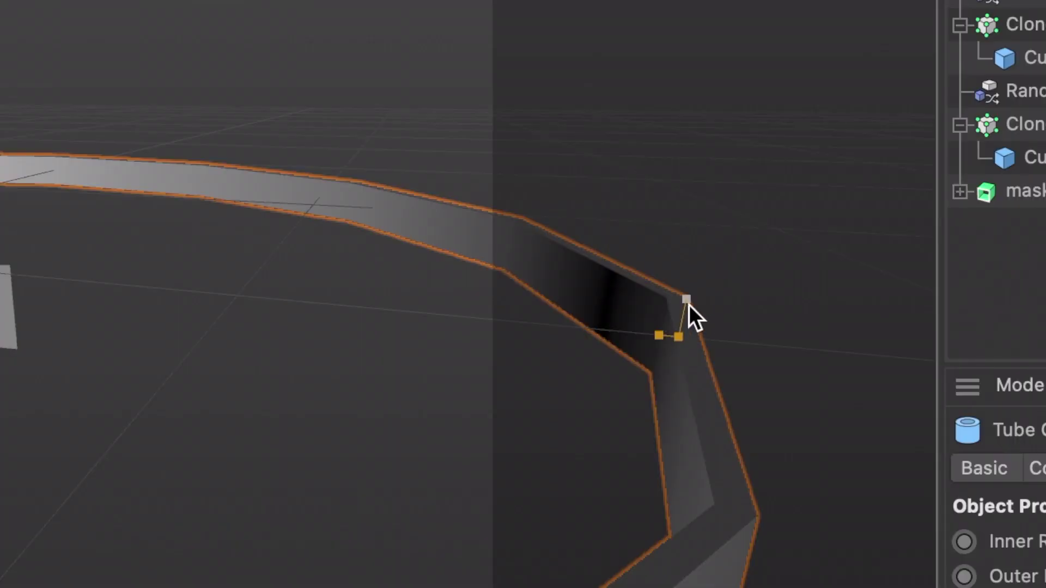
- Try stretching the tube's height to about 1060 cm, and undo the last change
drag(688, 300, 739, 0)
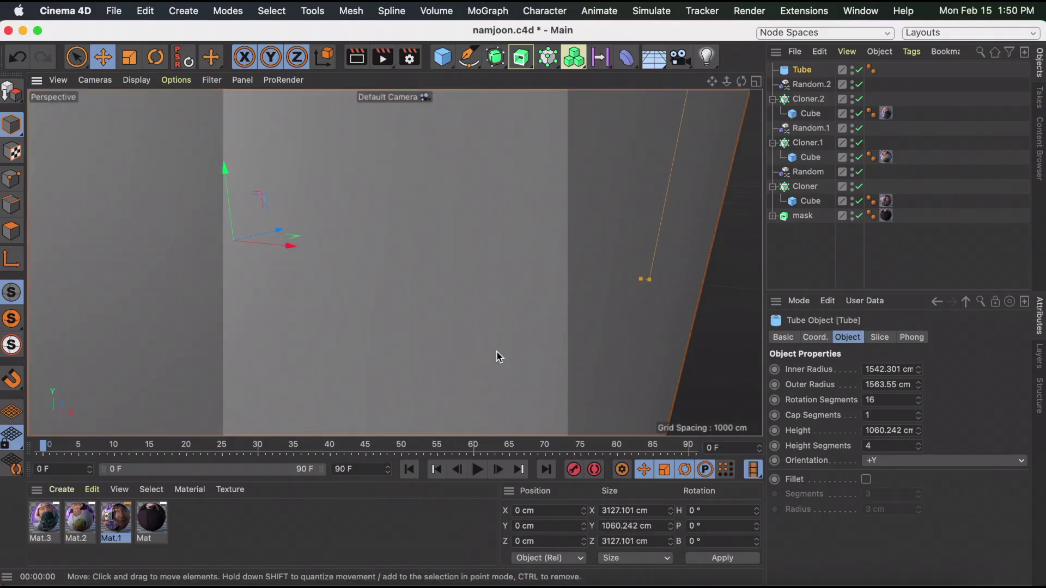
key(super+z)
- Set the tube's rotation segments to 50
double_click(891, 400)
text(50)
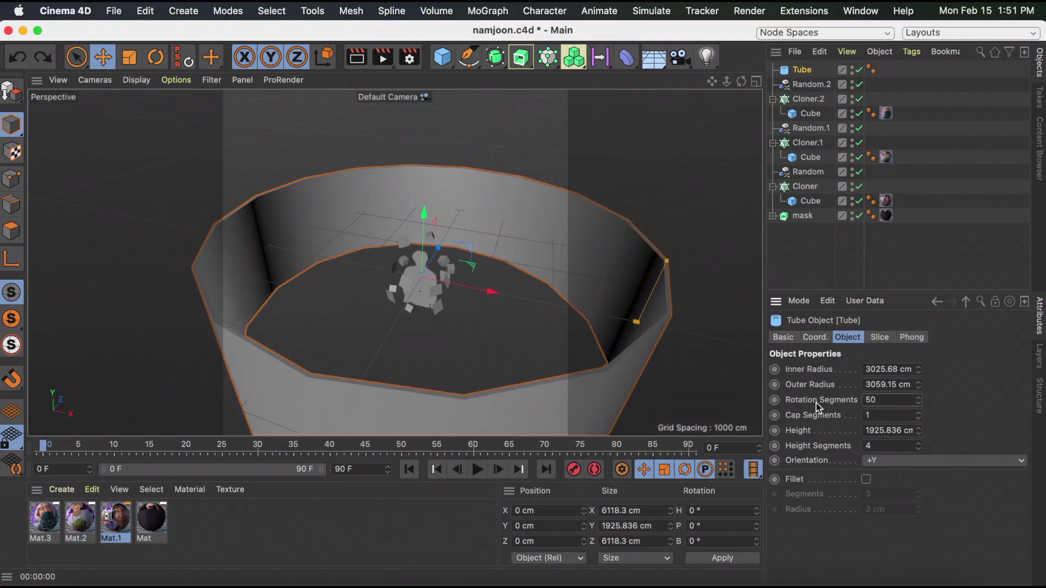
key(Return)
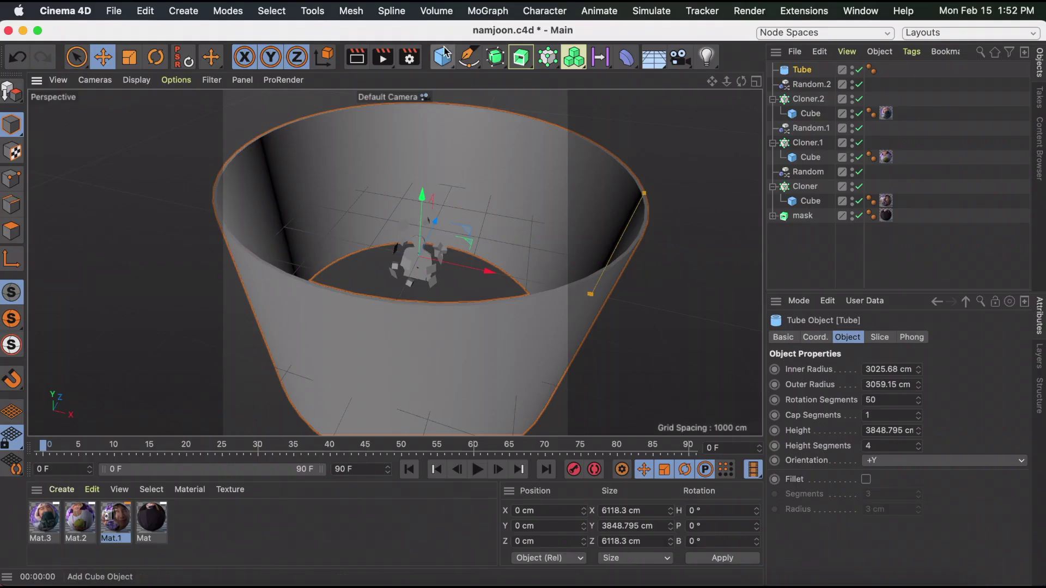
- Add a disc with an outer radius of about 3332 cm and raise it to about Y 1899 cm to cap the tube
click(445, 60)
click(505, 102)
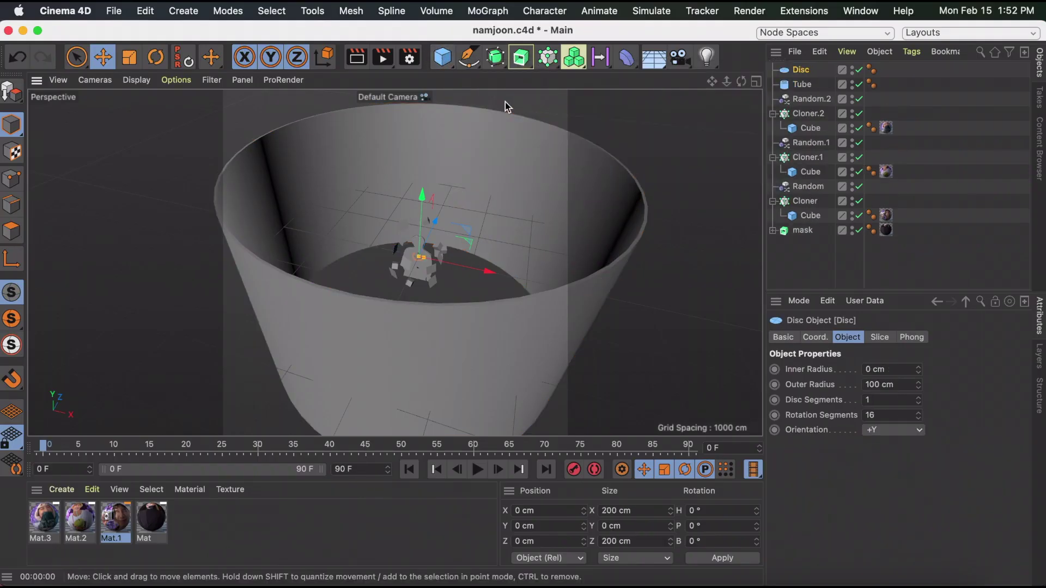
drag(425, 265, 609, 298)
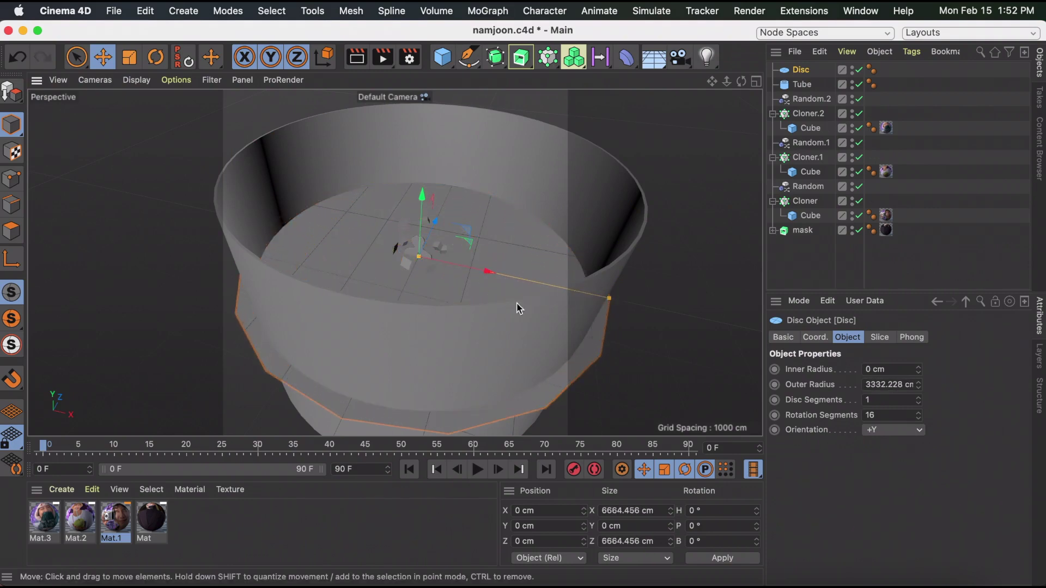
drag(422, 206, 444, 109)
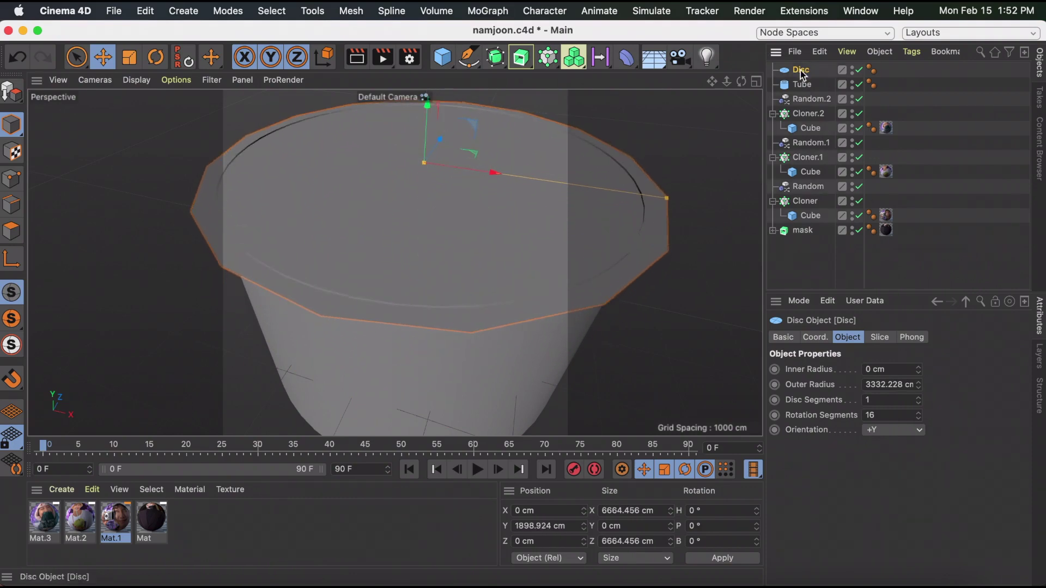
- Duplicate the disc and lower the copy to about Y -1877 cm to close the tube's bottom
click(801, 71)
ctrl+drag(801, 73, 742, 93)
drag(430, 105, 436, 305)
scroll(427, 254, up, 6)
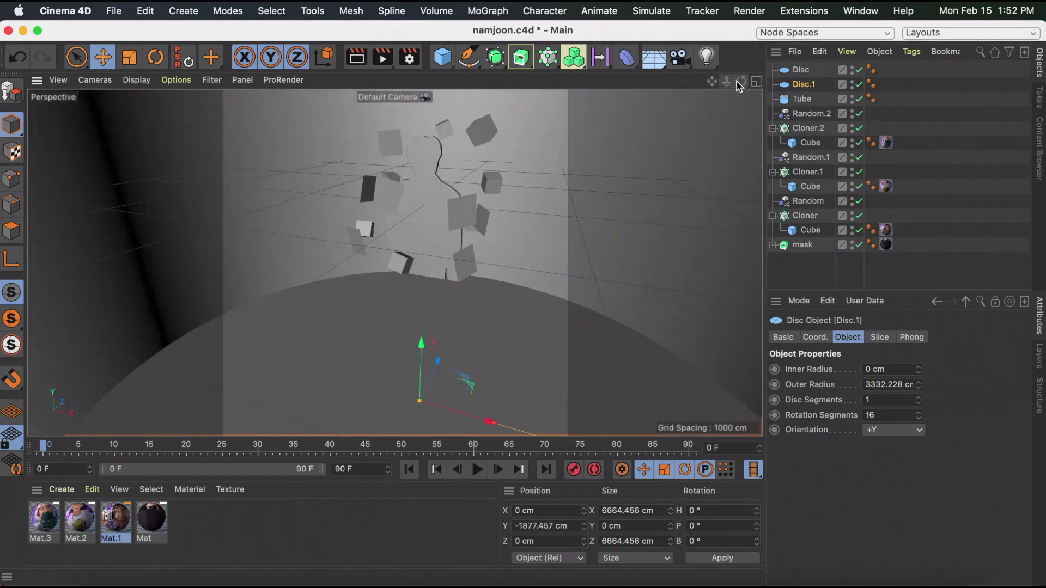
drag(738, 86, 688, 93)
- Create a new material with reflectance off and set its color value V to 100 % for pure white
click(61, 489)
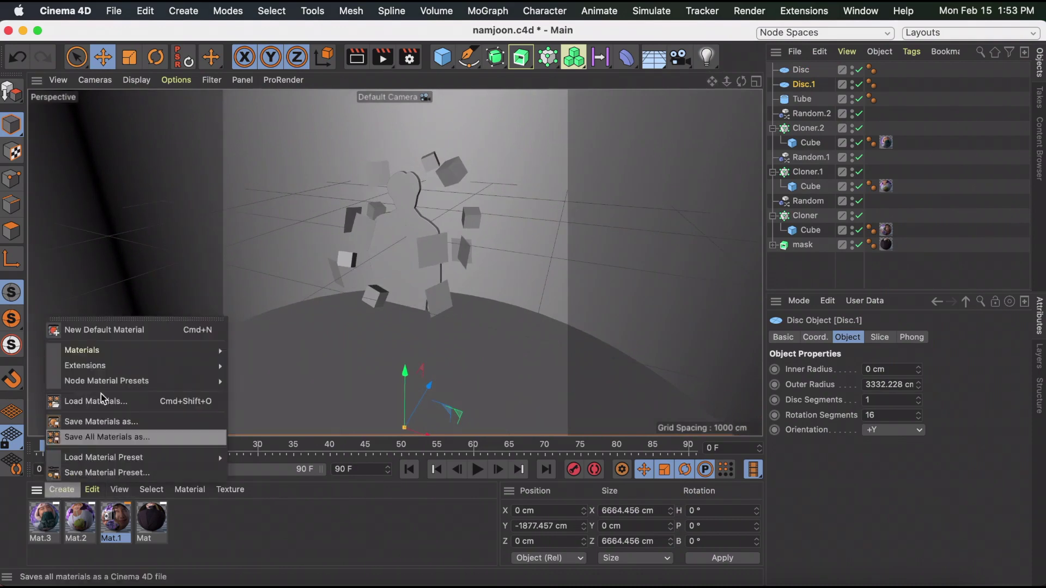
click(104, 330)
double_click(42, 519)
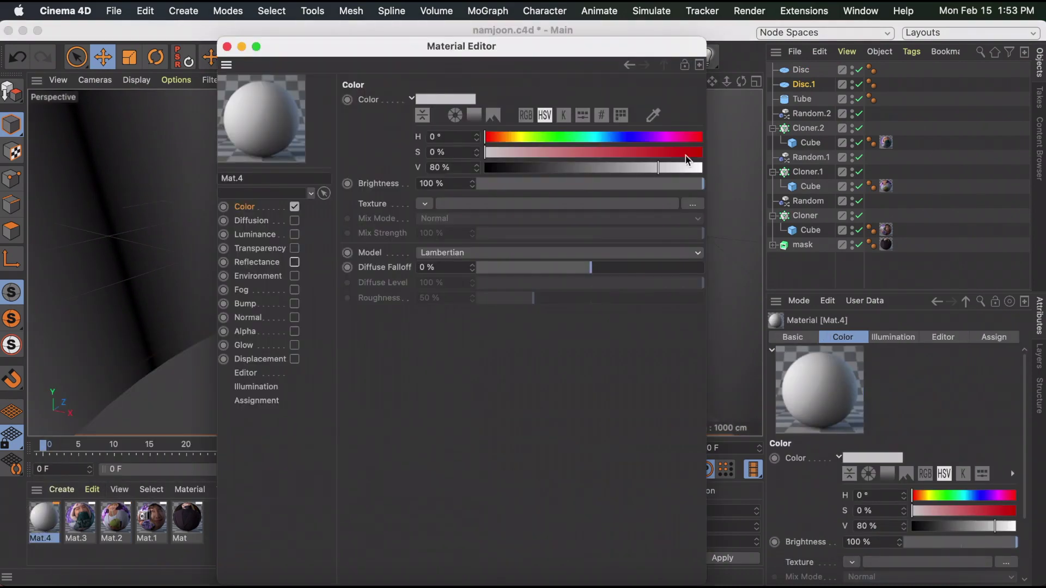
drag(679, 173, 705, 169)
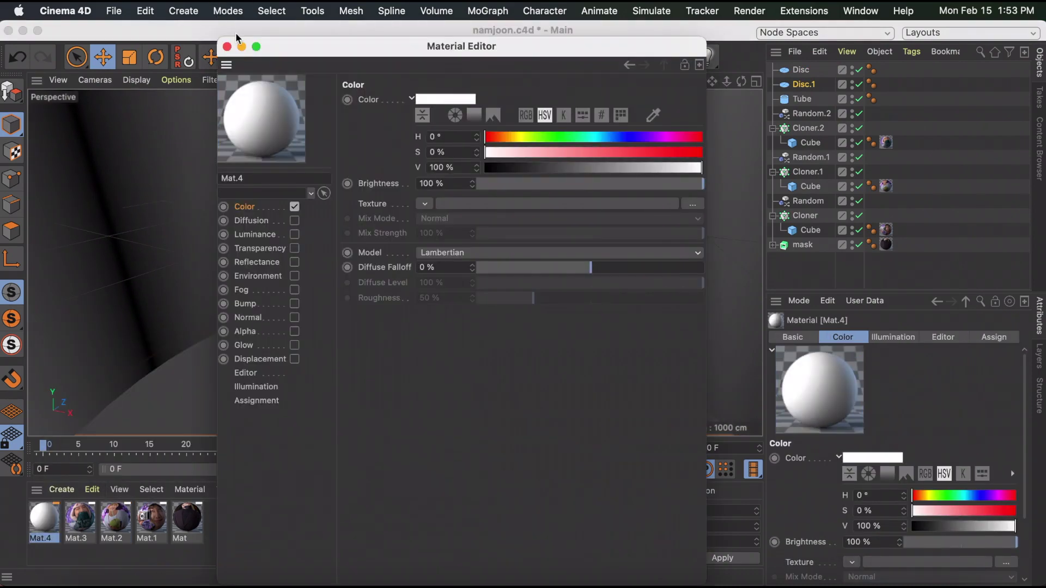
- Close the material editor and apply the white material to both discs and the tube
click(227, 47)
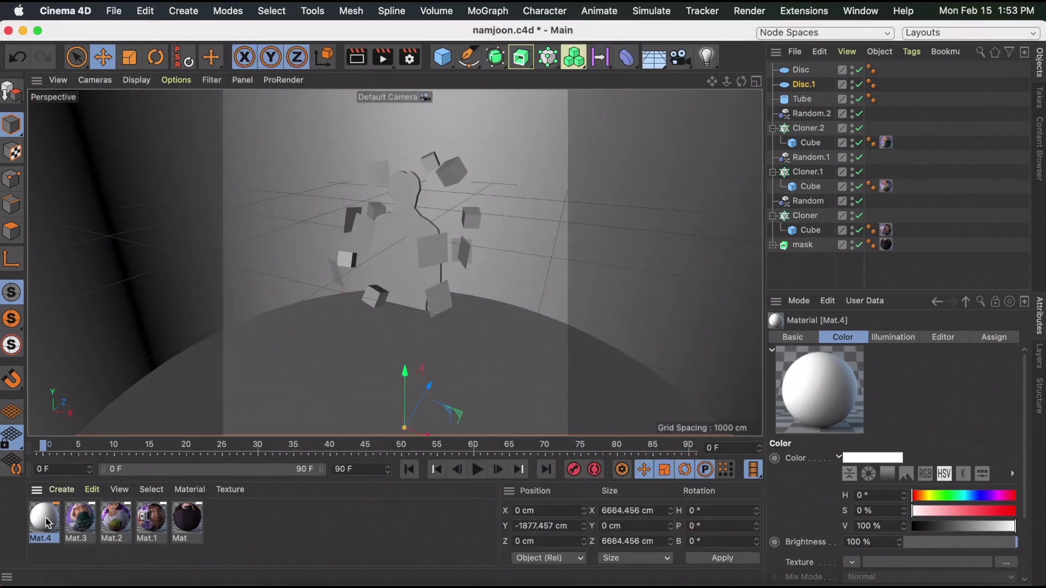
drag(44, 520, 812, 70)
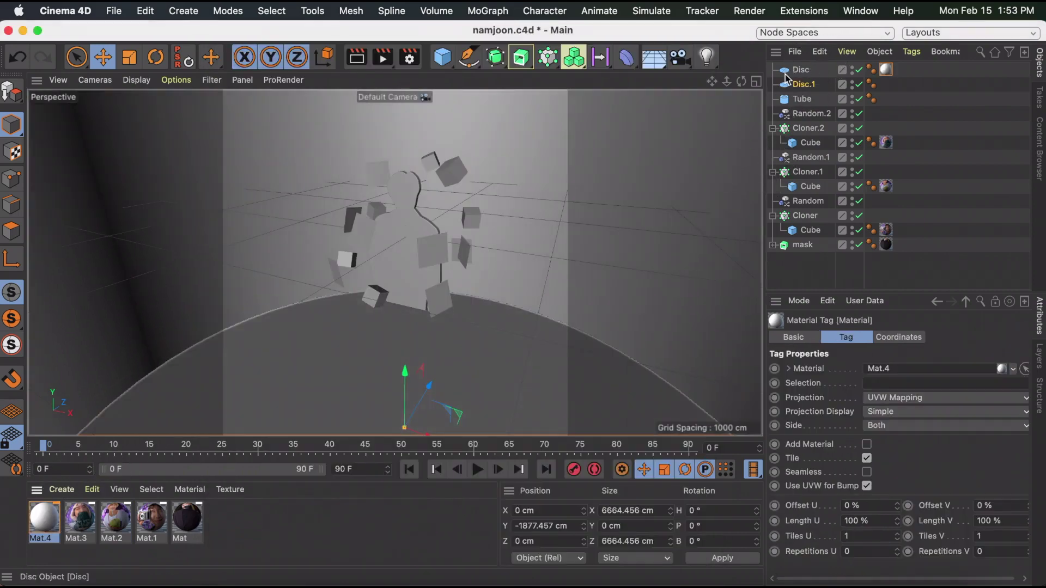
drag(48, 537, 811, 84)
drag(46, 520, 794, 98)
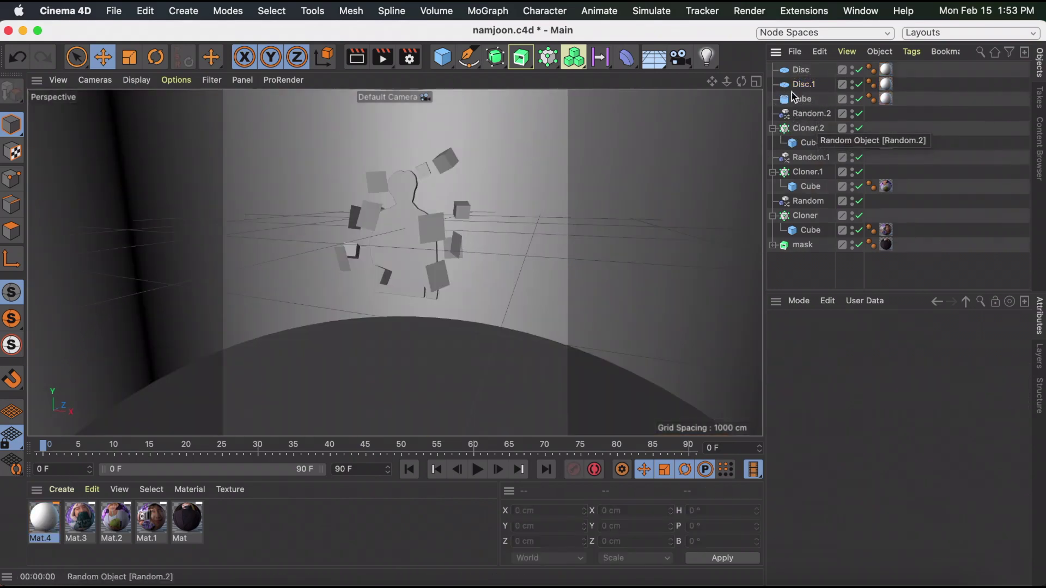
- Add a light in front of the figure at about Z -1263 cm and set its shadow to Shadow Maps (Soft)
click(712, 56)
drag(426, 224, 341, 240)
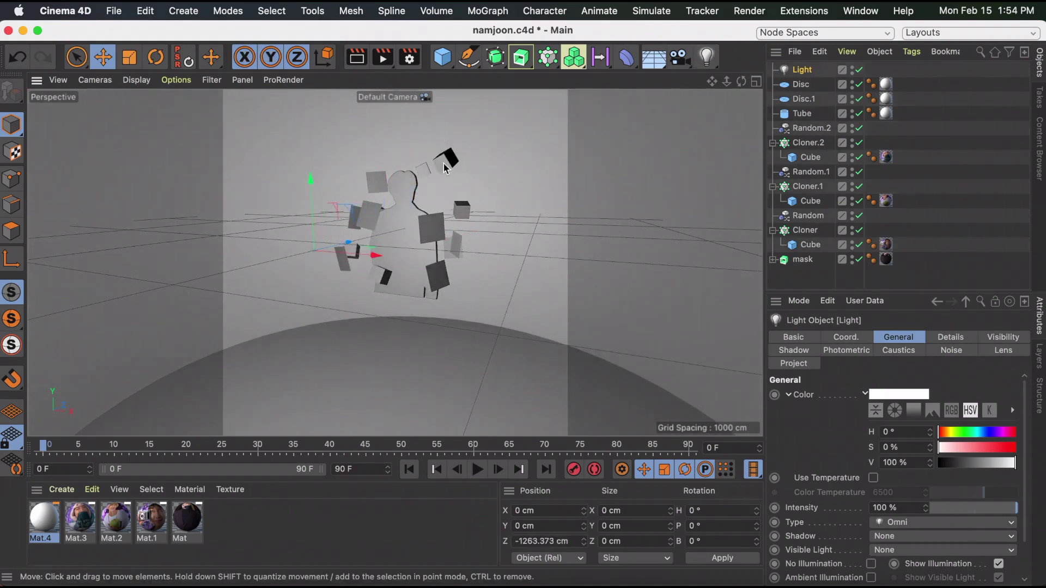
click(895, 537)
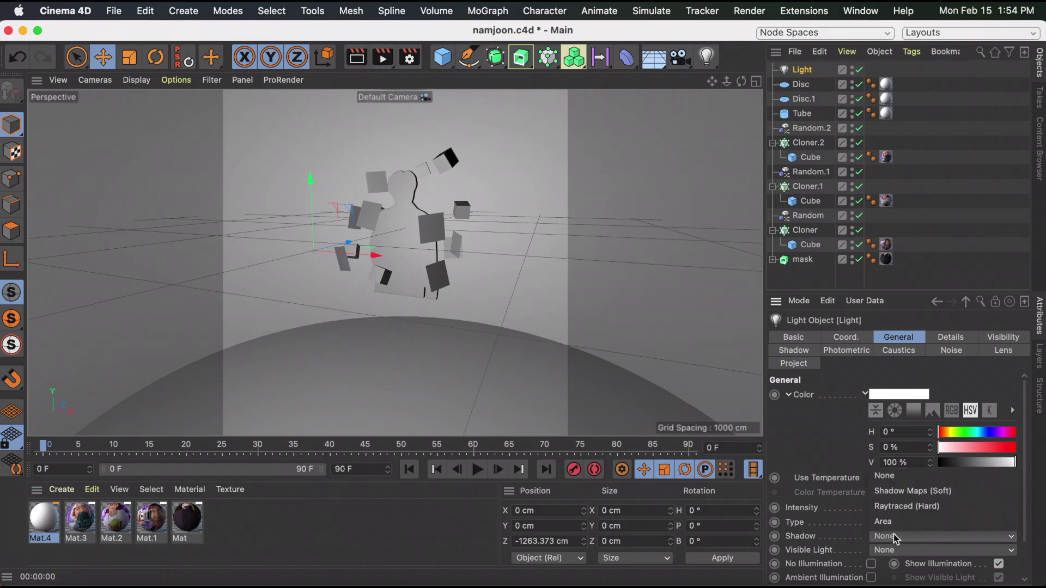
click(919, 494)
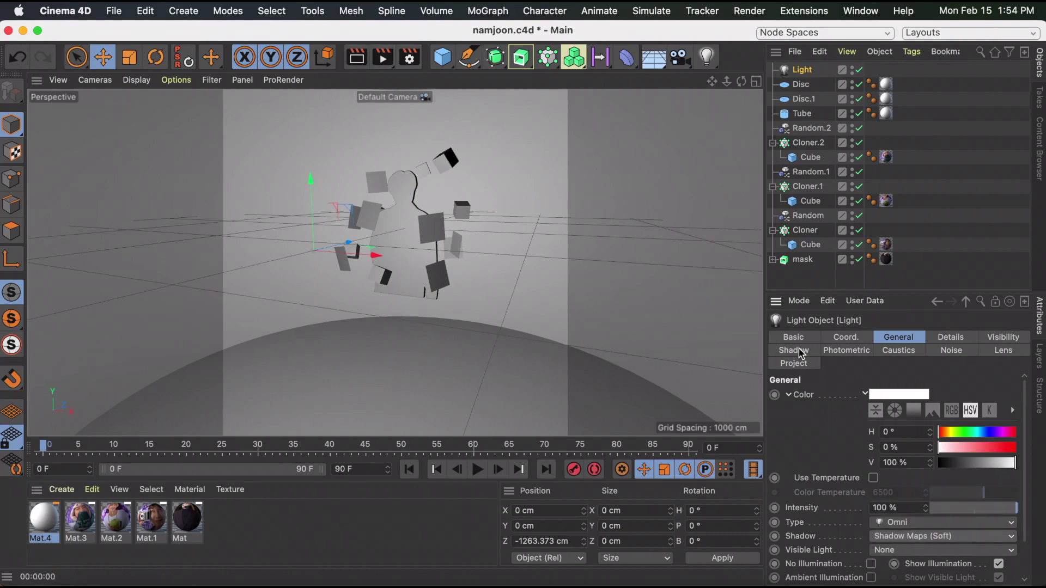
- Set the light's shadow map to 2000x2000 and its shadow density to 75 %
click(810, 352)
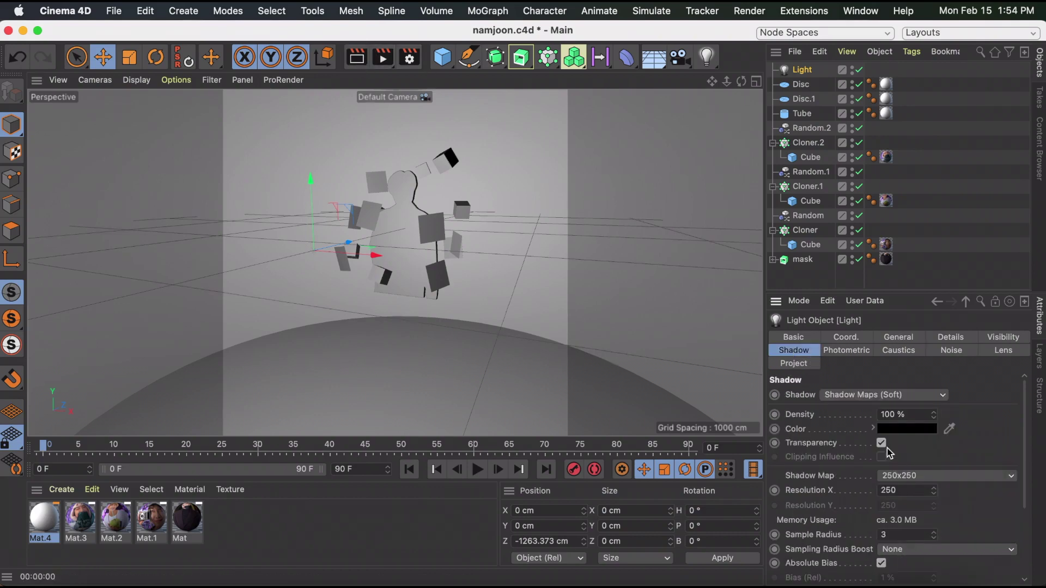
click(915, 482)
click(917, 446)
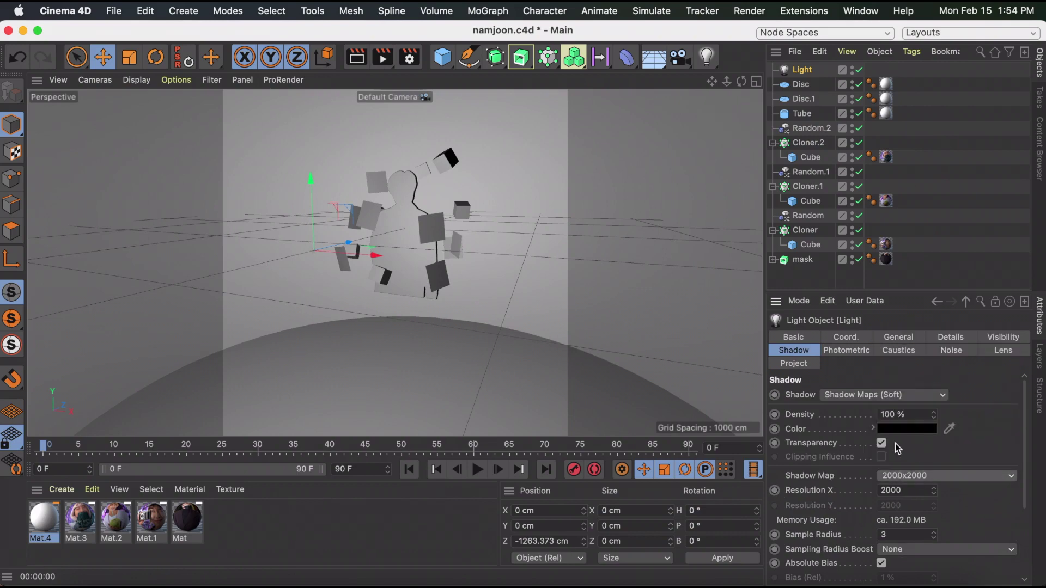
click(917, 415)
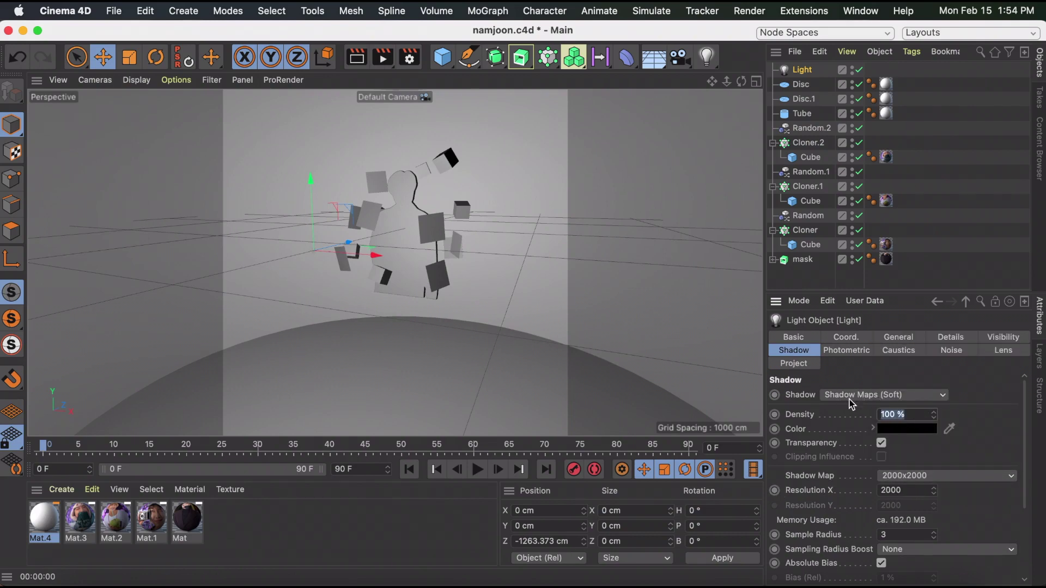
text(75)
key(Return)
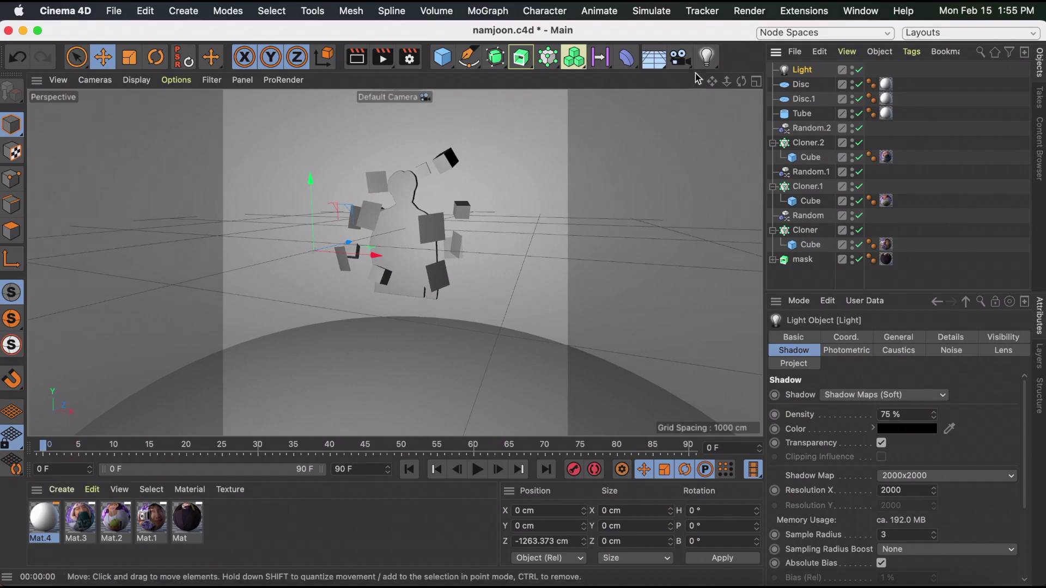
- Add a camera and change the Top viewport's projection to Perspective in the four-view layout
click(675, 61)
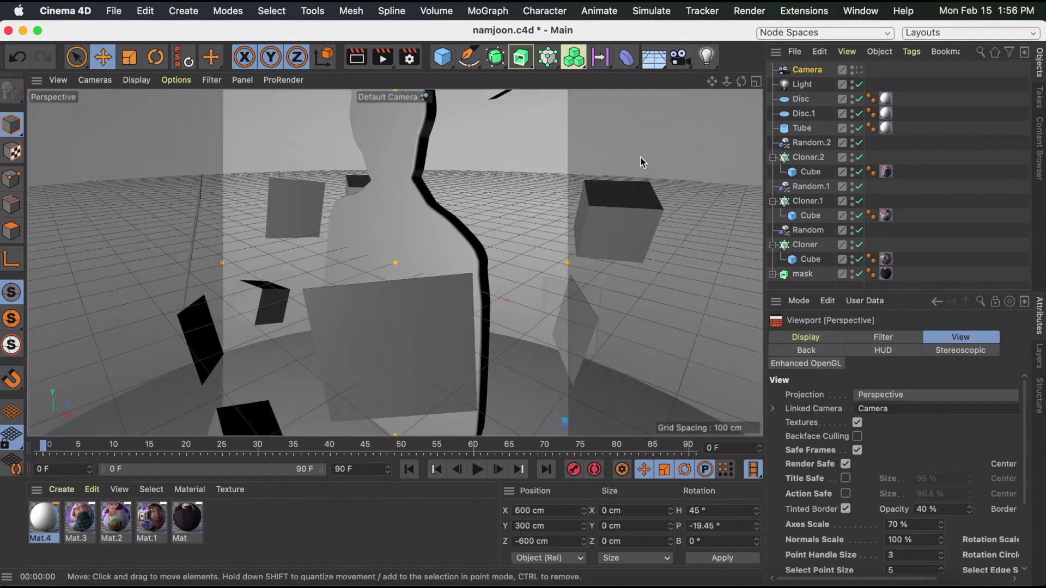
click(756, 81)
click(529, 80)
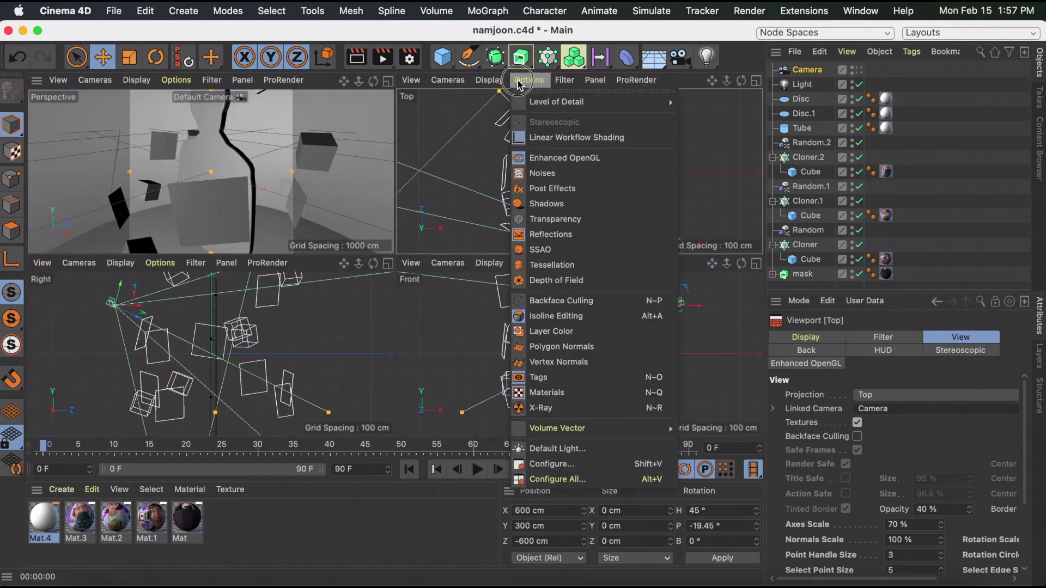
click(581, 463)
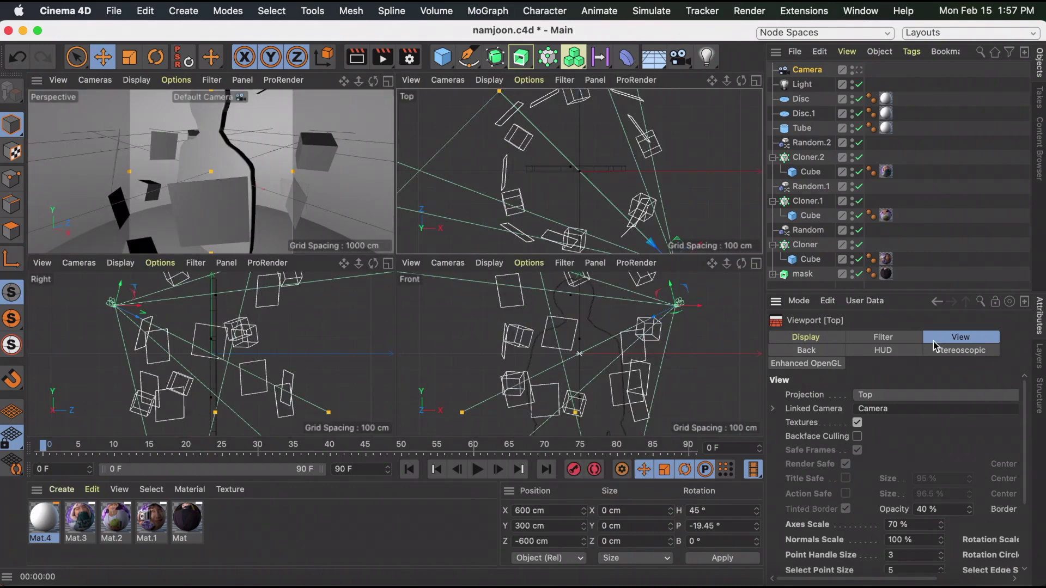
click(926, 393)
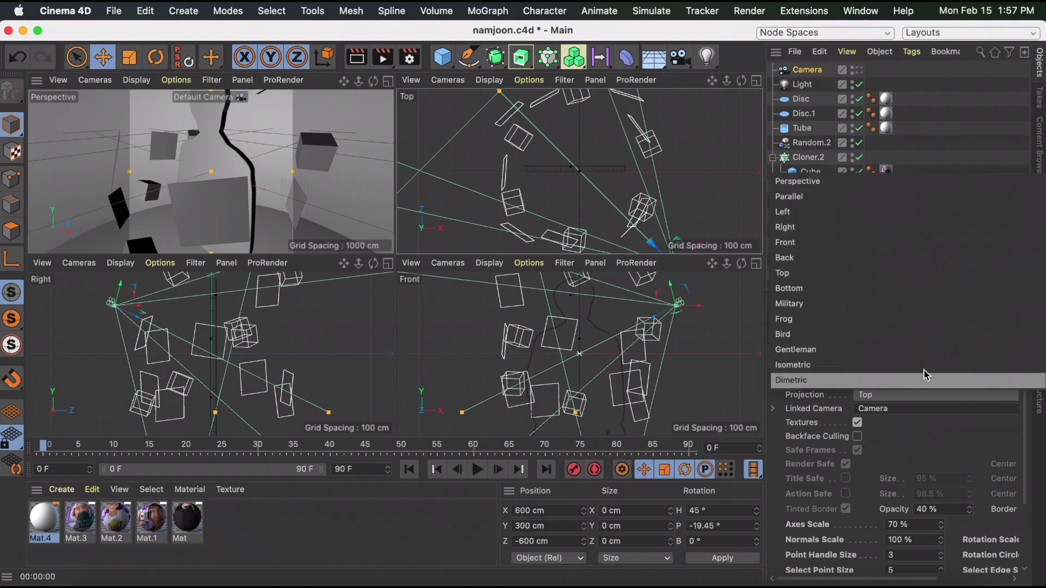
click(917, 188)
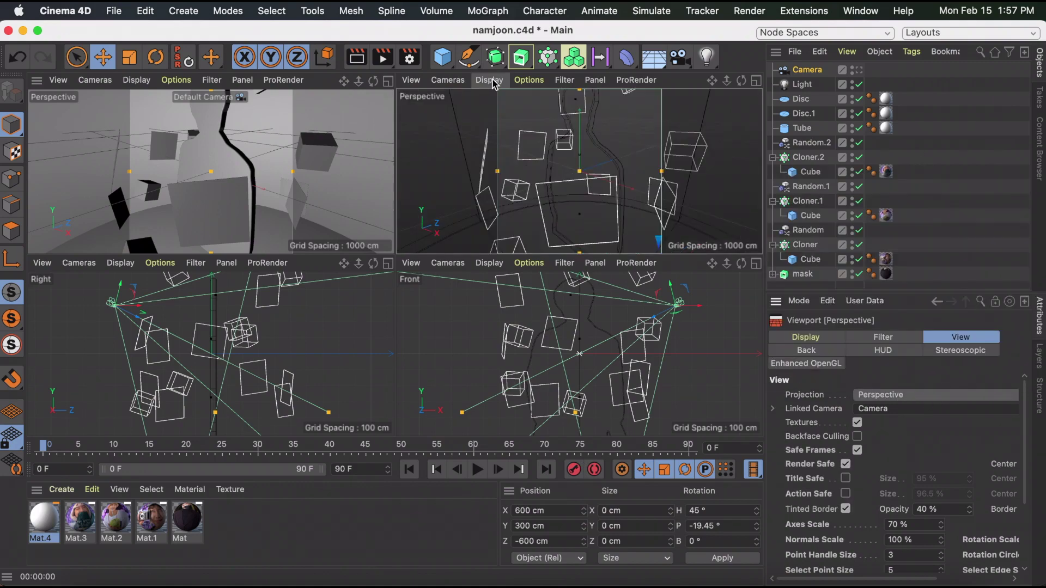
- Show the second perspective viewport in Gouraud Shading and arrange the viewports as 2 Views Stacked
click(529, 80)
click(489, 80)
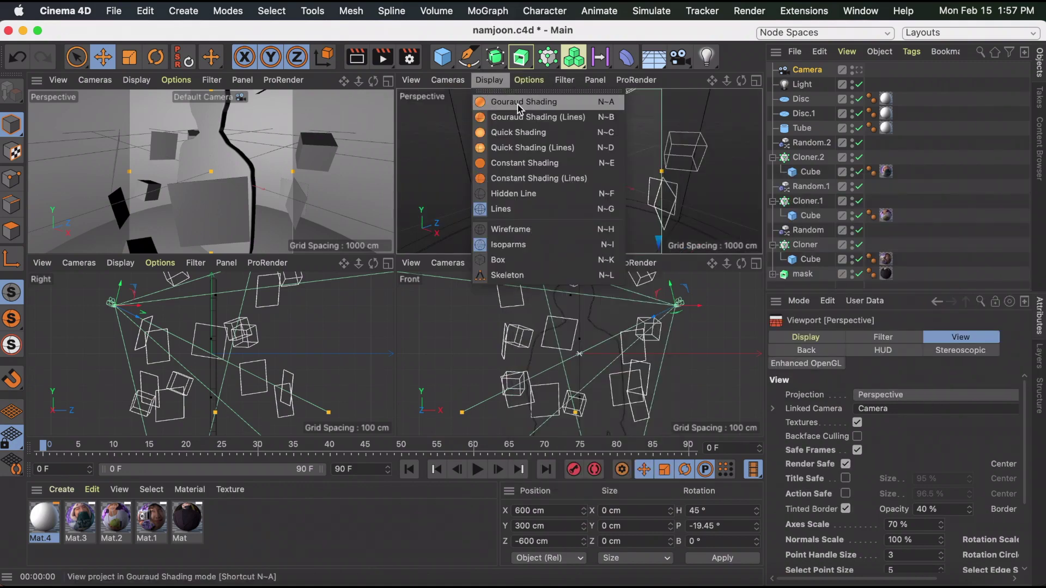
click(520, 102)
click(595, 80)
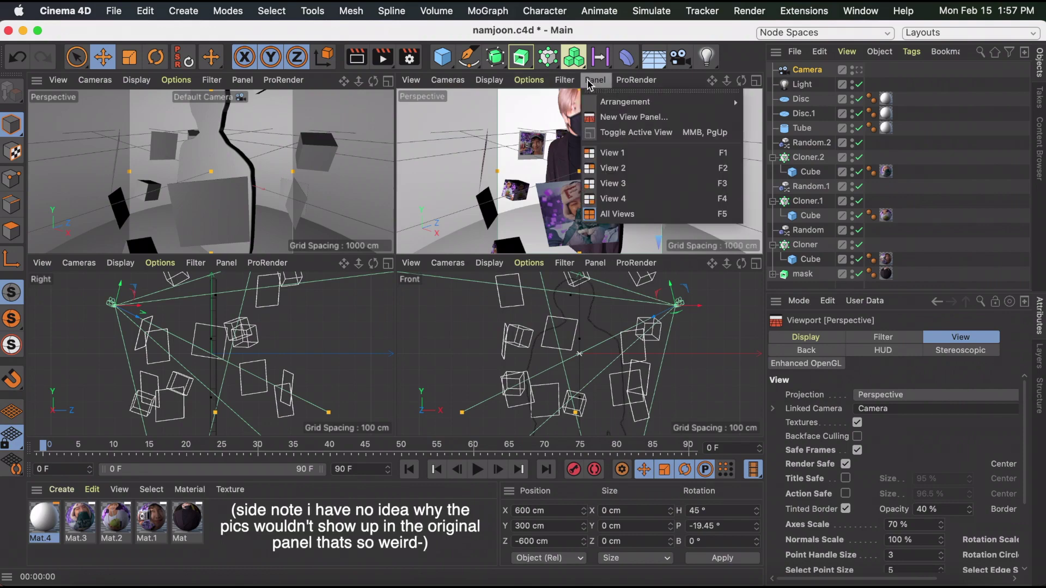
mouse_move(660, 102)
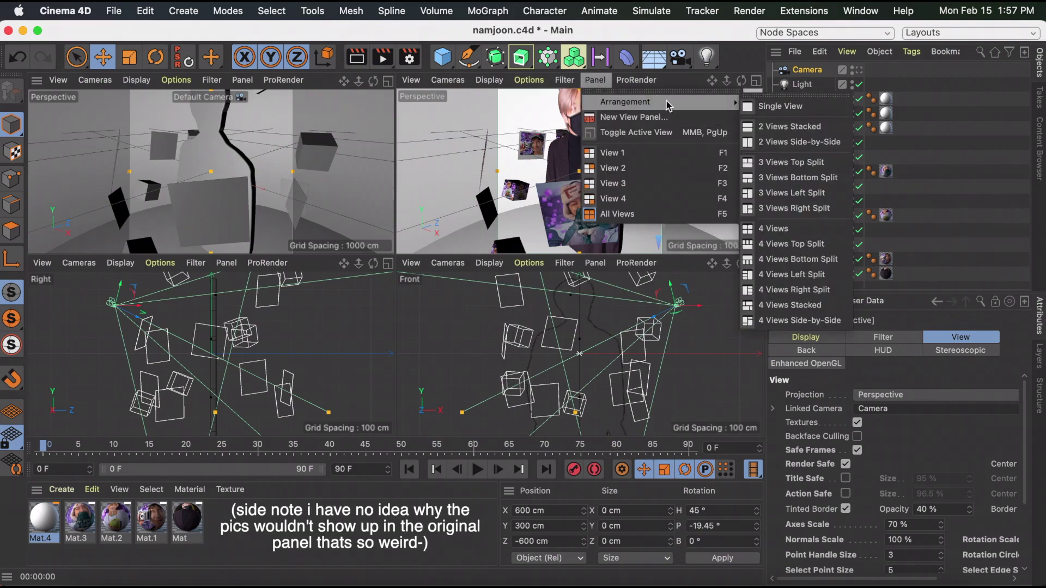
click(777, 127)
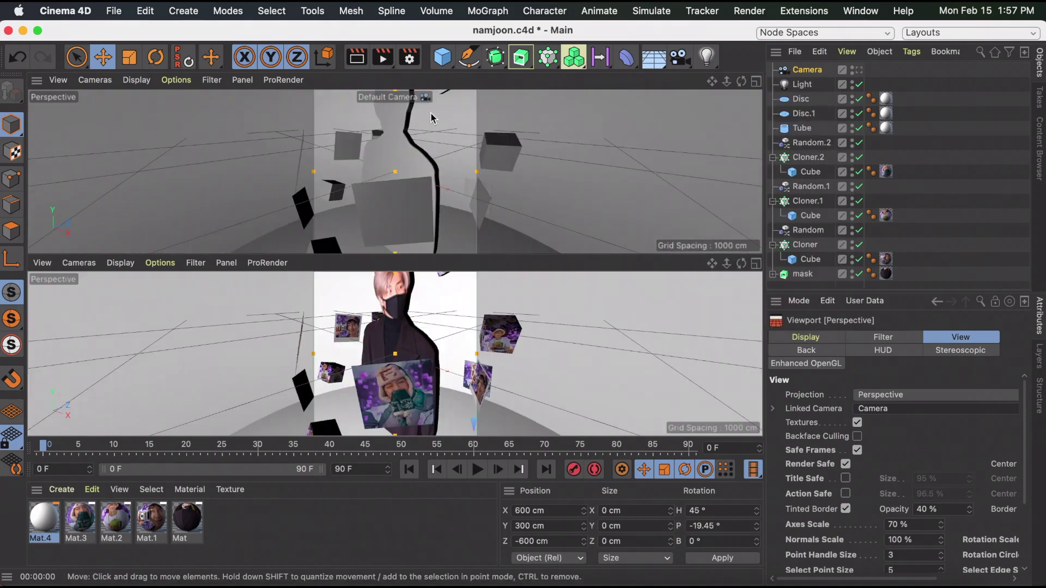
- Make the upper viewport look through the new camera, keeping the lower one as a free overview of the scene
click(425, 97)
click(439, 133)
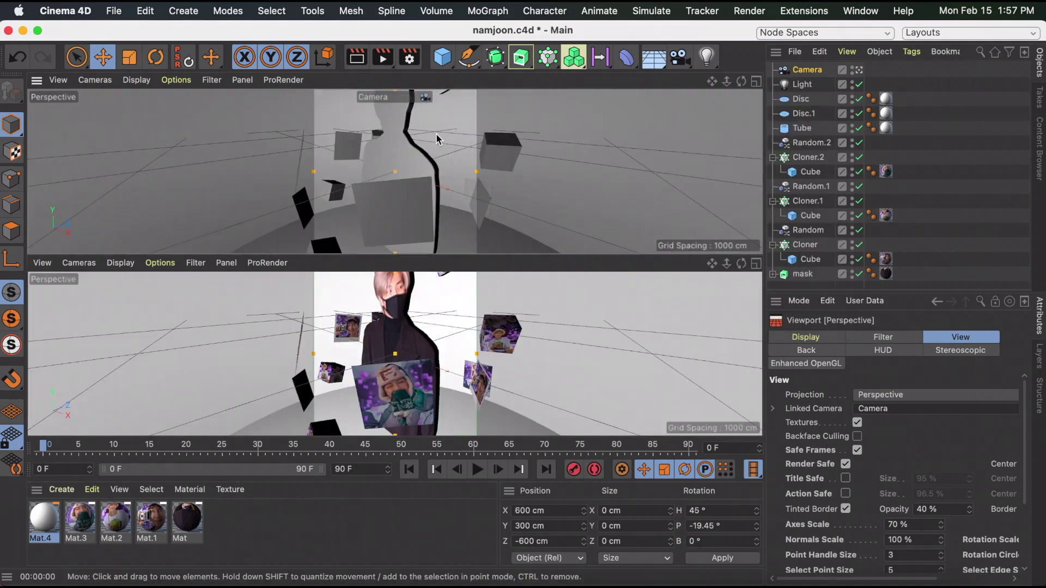
click(376, 362)
scroll(375, 362, down, 10)
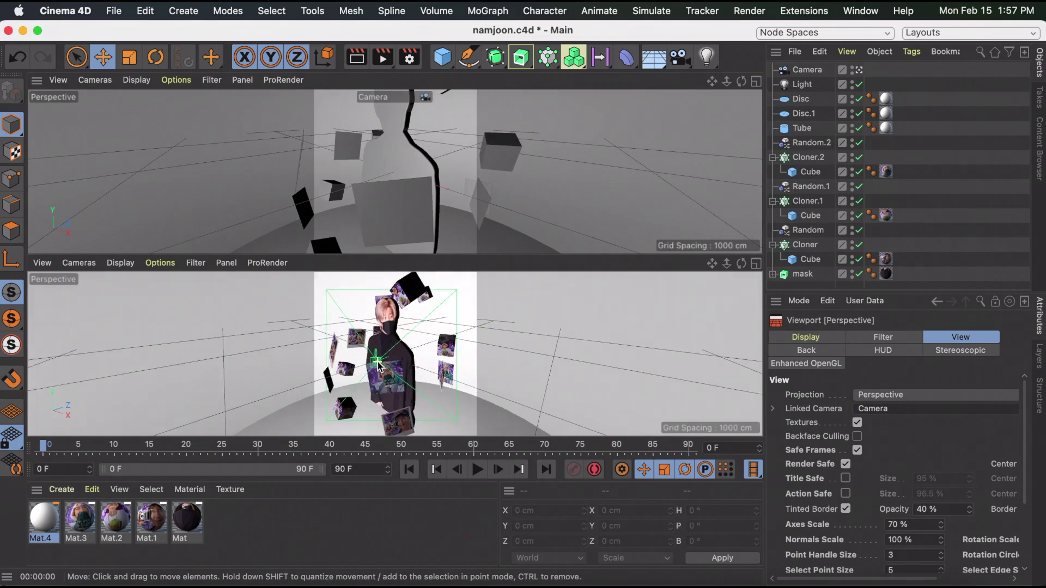
scroll(395, 346, up, 3)
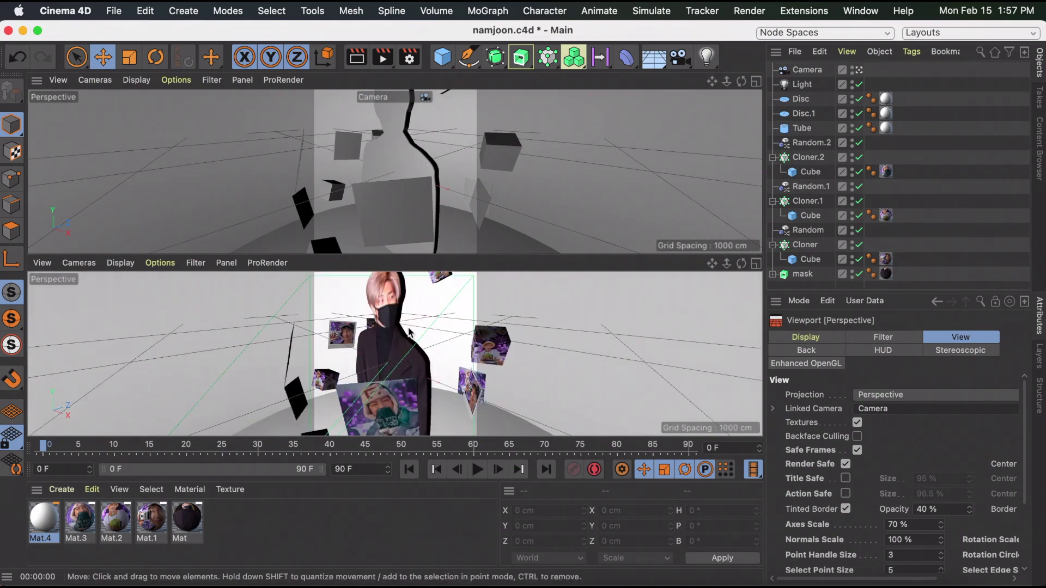
- Set the camera's heading and pitch rotation to 0°
click(807, 69)
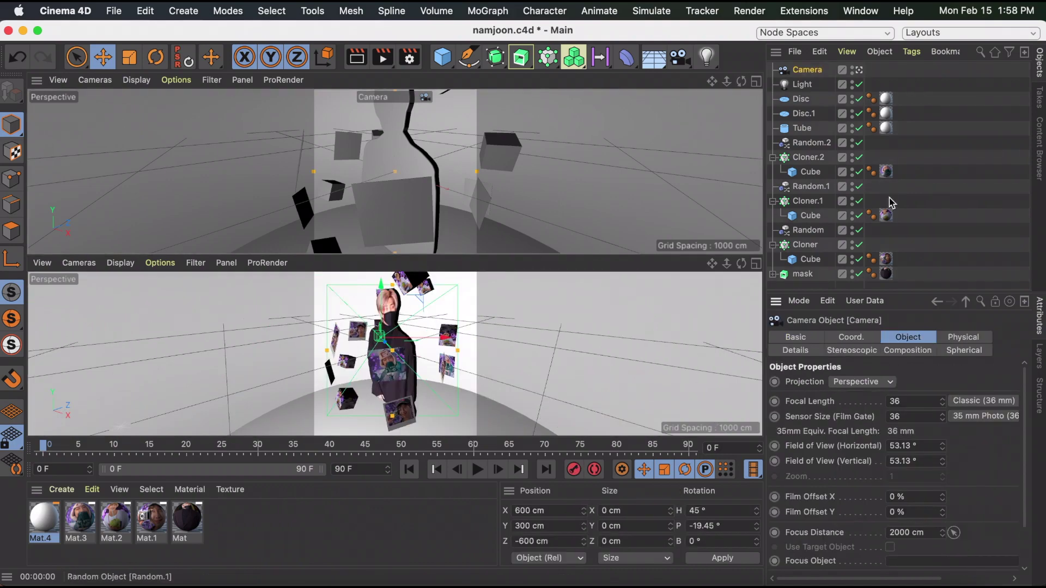
click(869, 338)
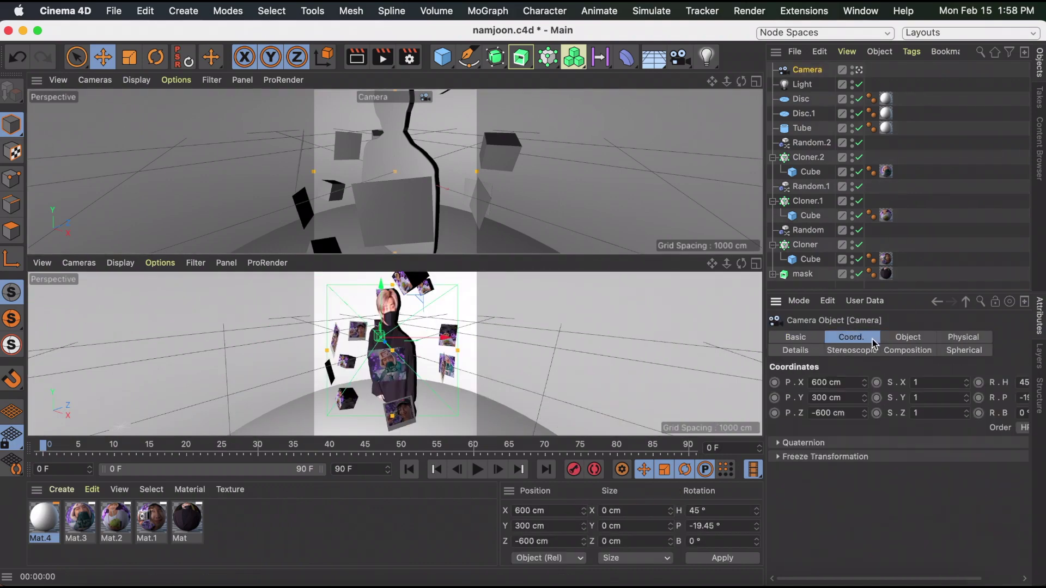
click(848, 458)
click(958, 457)
scroll(982, 488, right, 3)
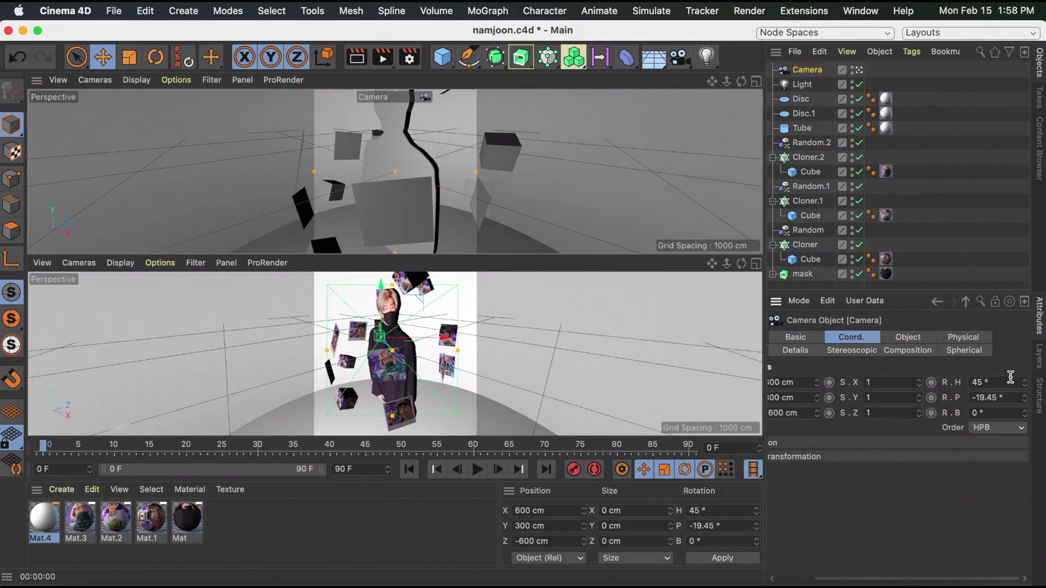
click(1009, 382)
text(0)
key(Tab)
text(0)
key(Return)
scroll(929, 436, left, 3)
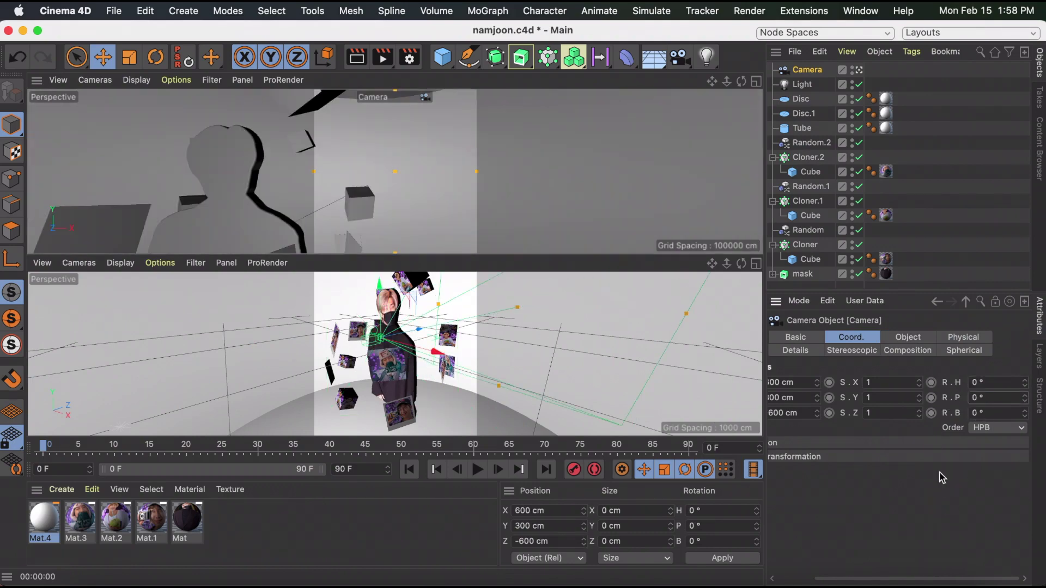
- Set the camera's X, Y and Z position to 0 and pull it back along Z to about -1469 cm
click(841, 382)
text(0)
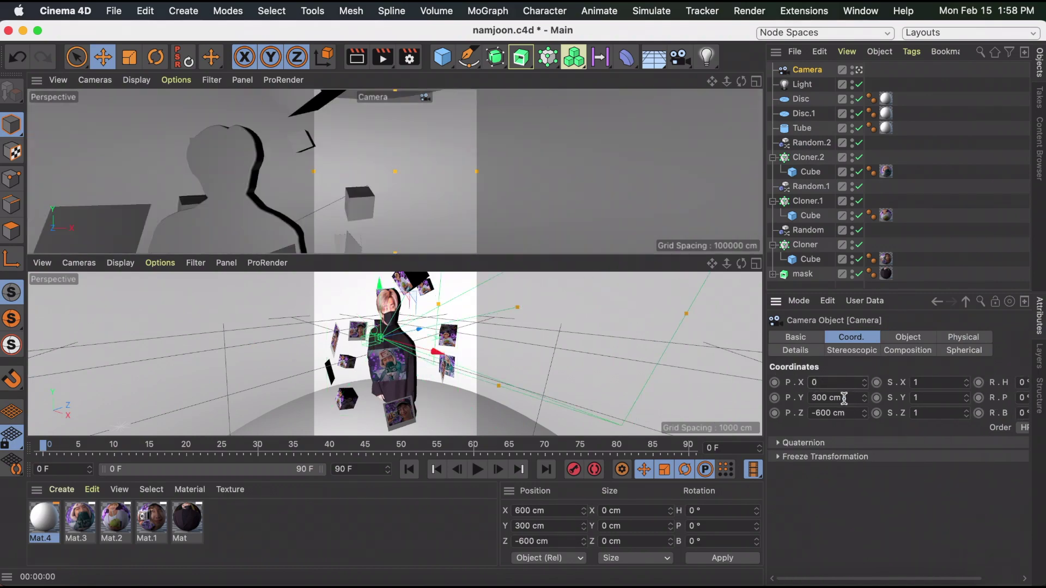
key(Tab)
text(0)
click(850, 413)
text(0)
key(Return)
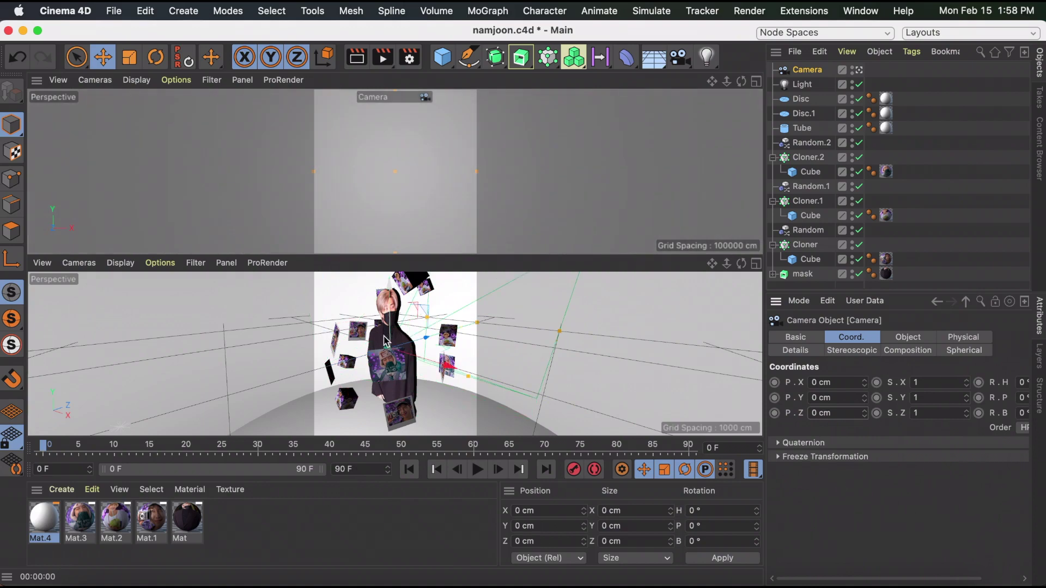
drag(410, 344, 198, 361)
drag(285, 379, 106, 401)
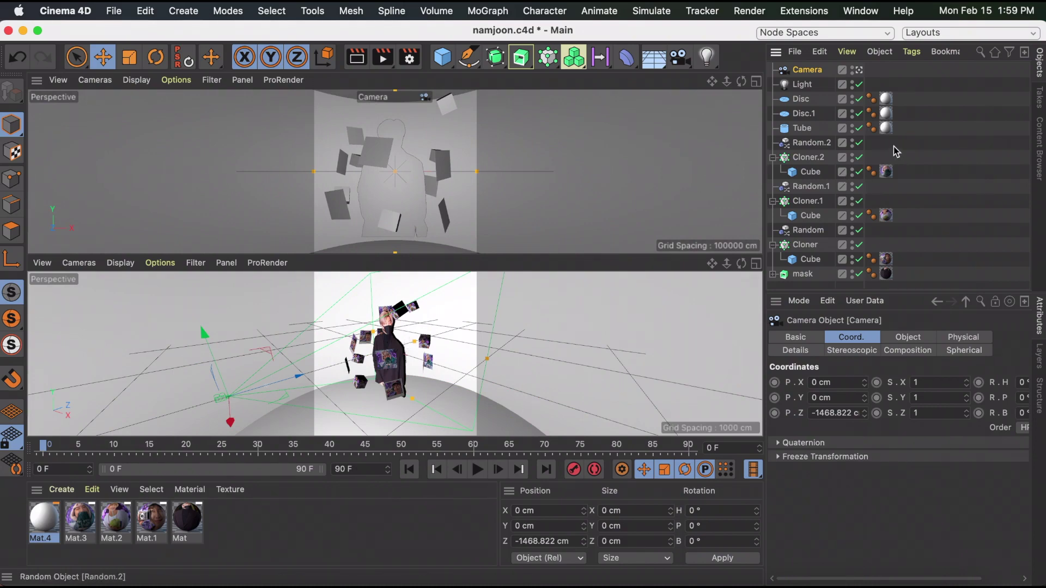
- Group the three random effectors, the three cloners and the mask into one null
drag(913, 279, 790, 137)
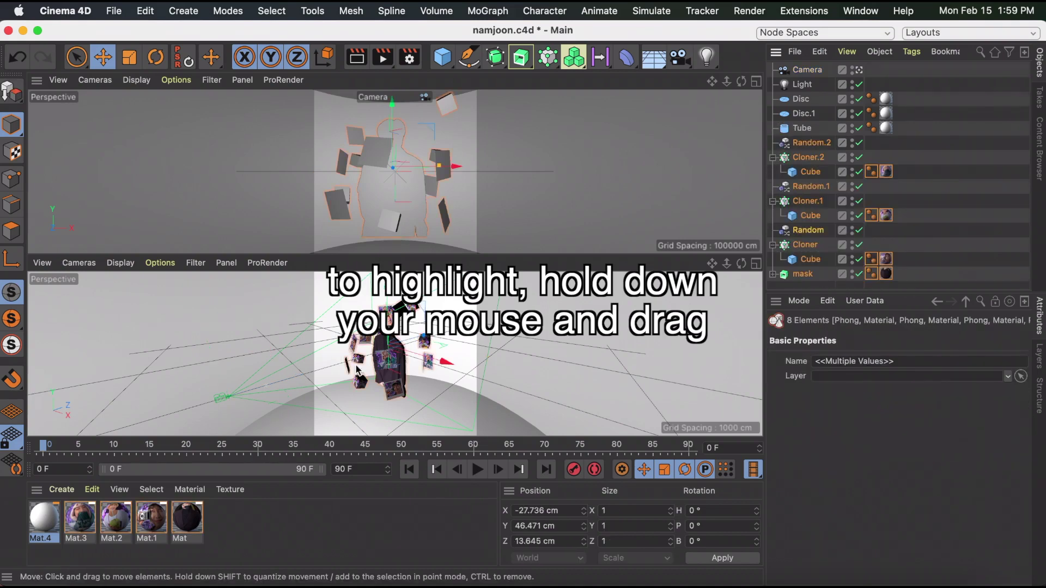
right_click(801, 143)
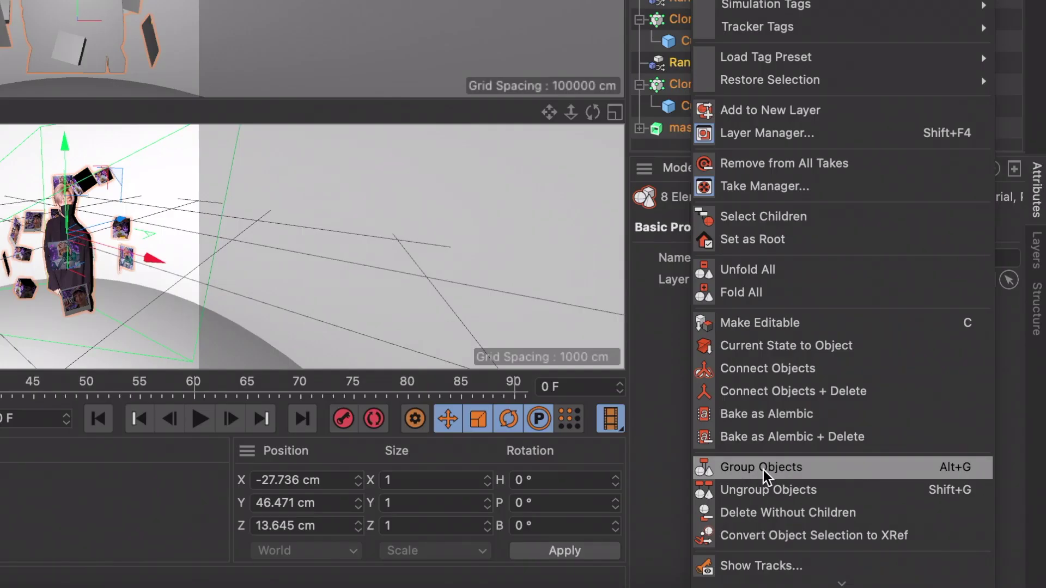
click(764, 468)
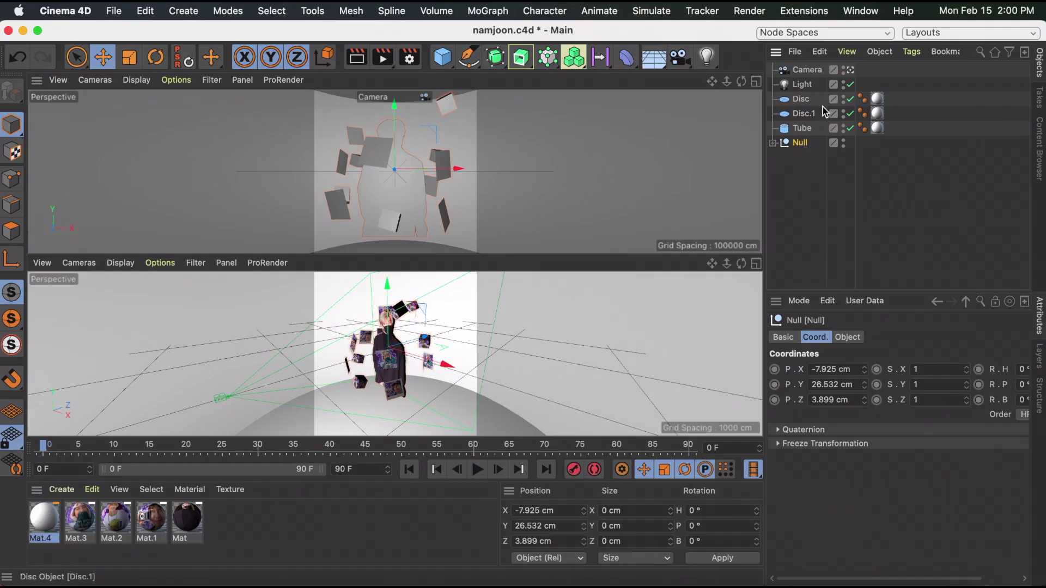
- Maximize the camera viewport and set the timeline's end to frame 43
click(756, 81)
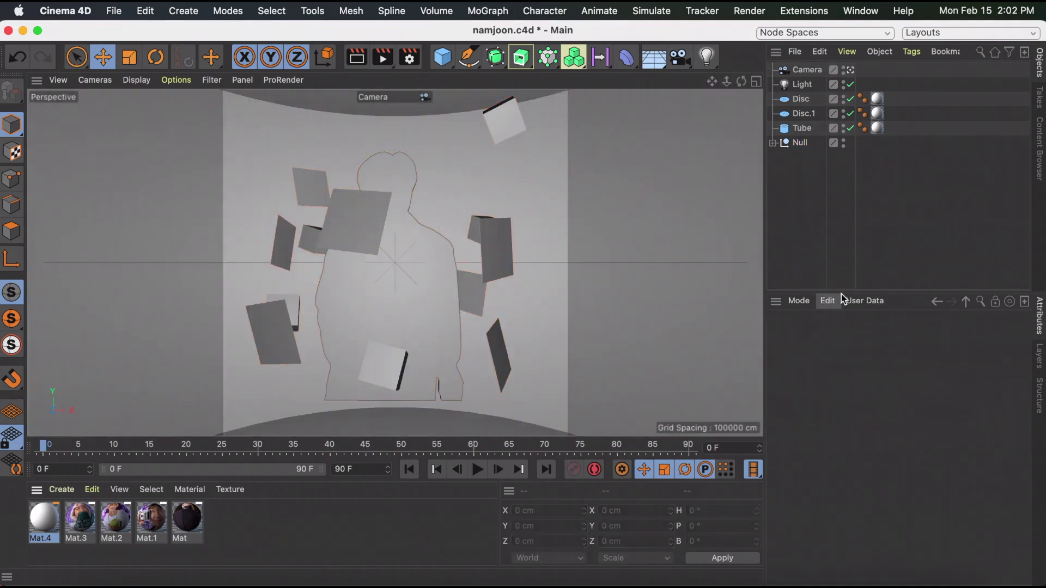
click(360, 469)
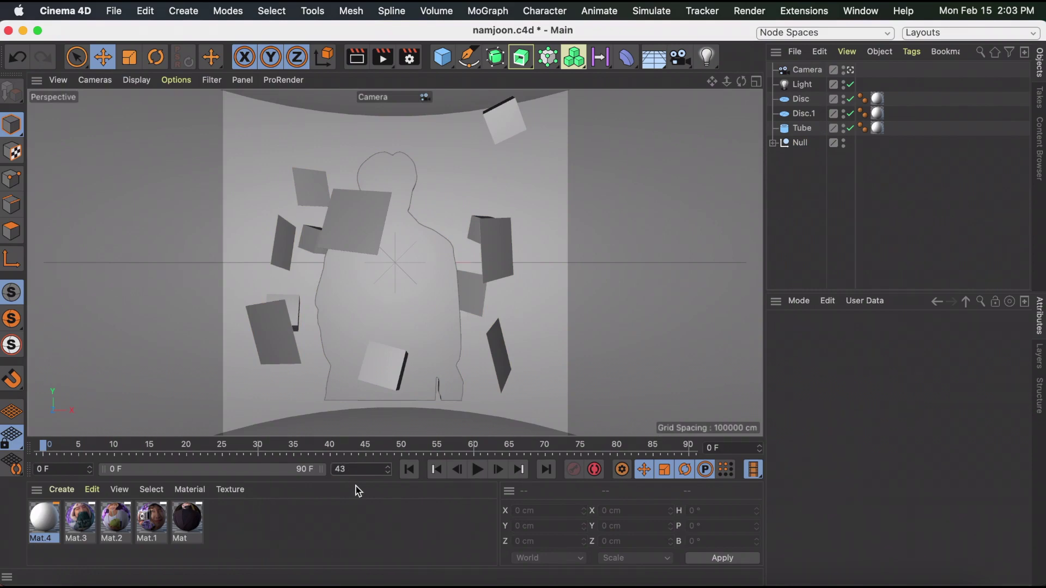
text(43)
key(Return)
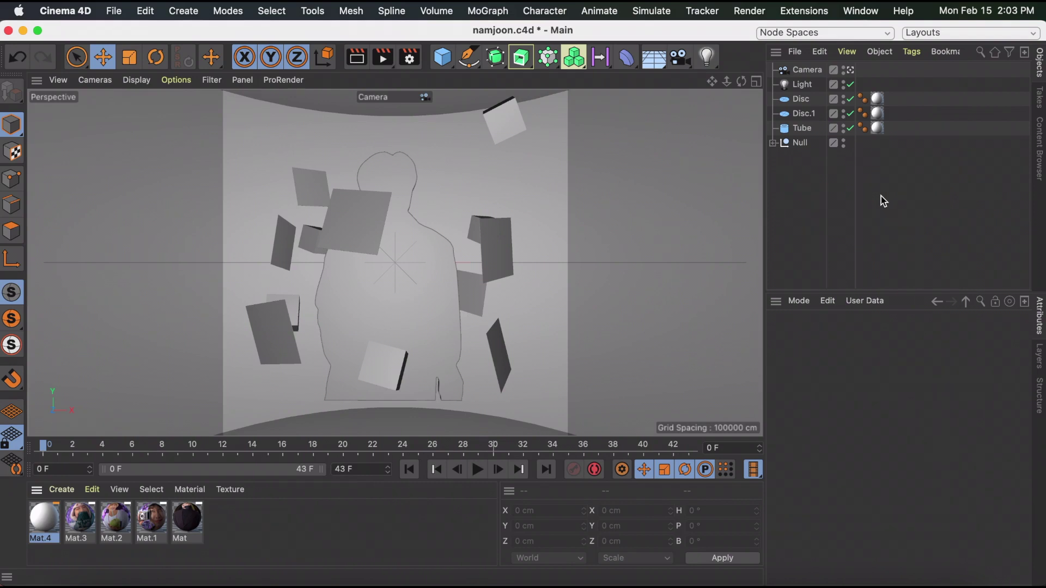
- Rotate the null holding the figure and cubes to a heading of about 25.4° and record a keyframe at frame 0
click(795, 143)
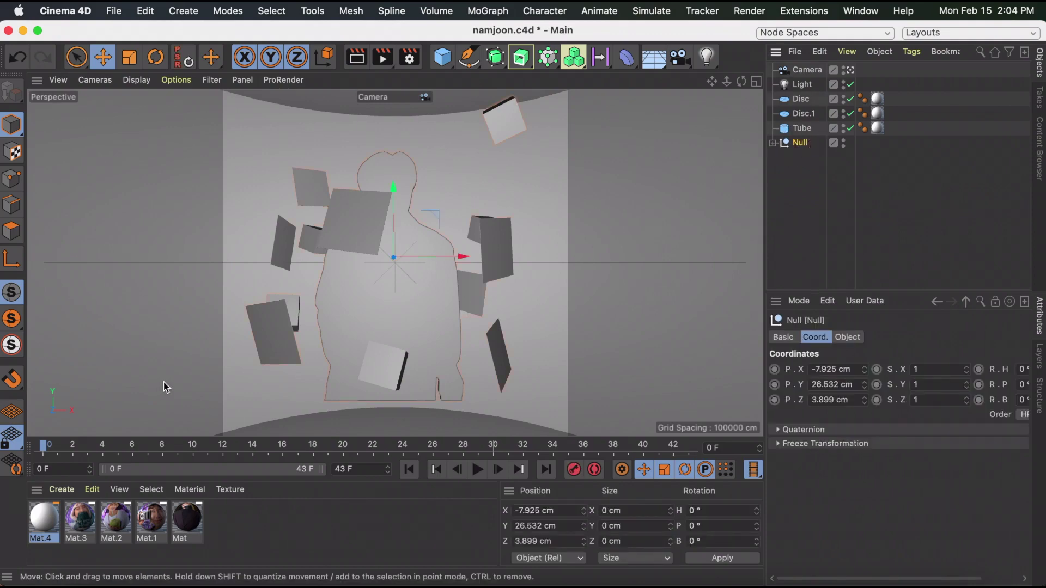
key(r)
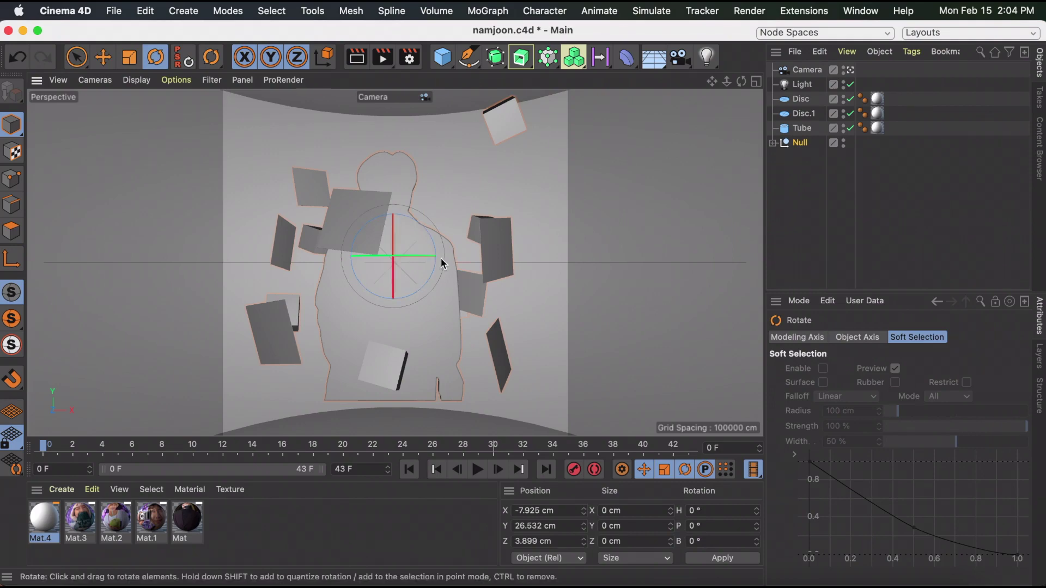
drag(423, 255, 462, 256)
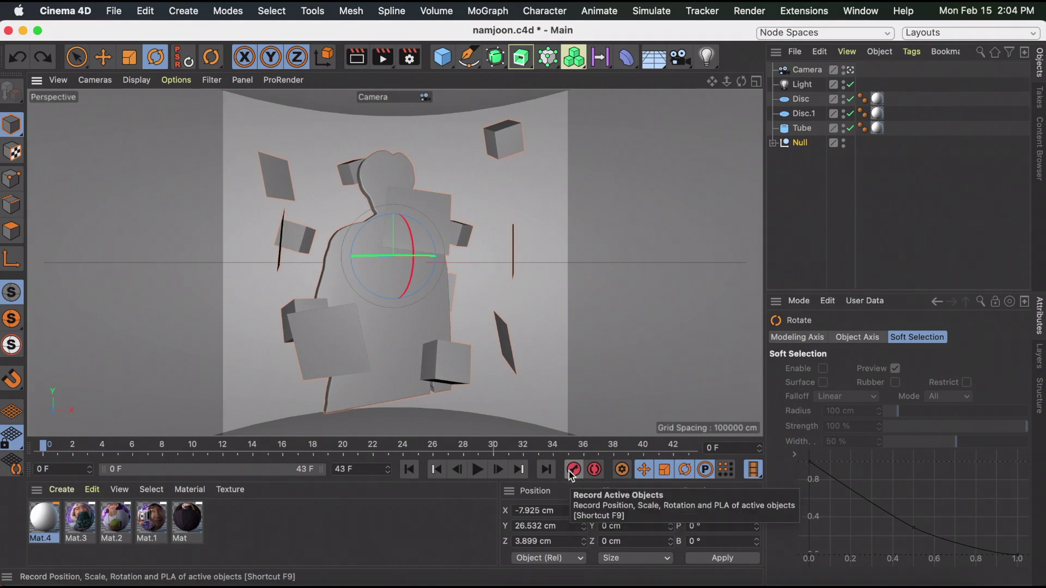
click(573, 470)
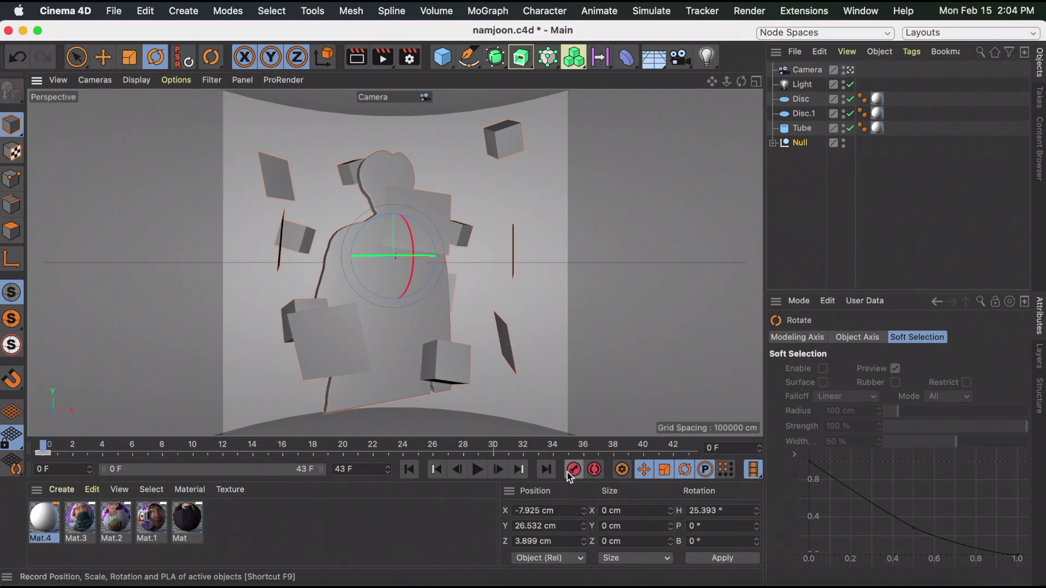
- At frame 42, rotate the null backwards to a heading of about -211° and record a second keyframe
click(674, 451)
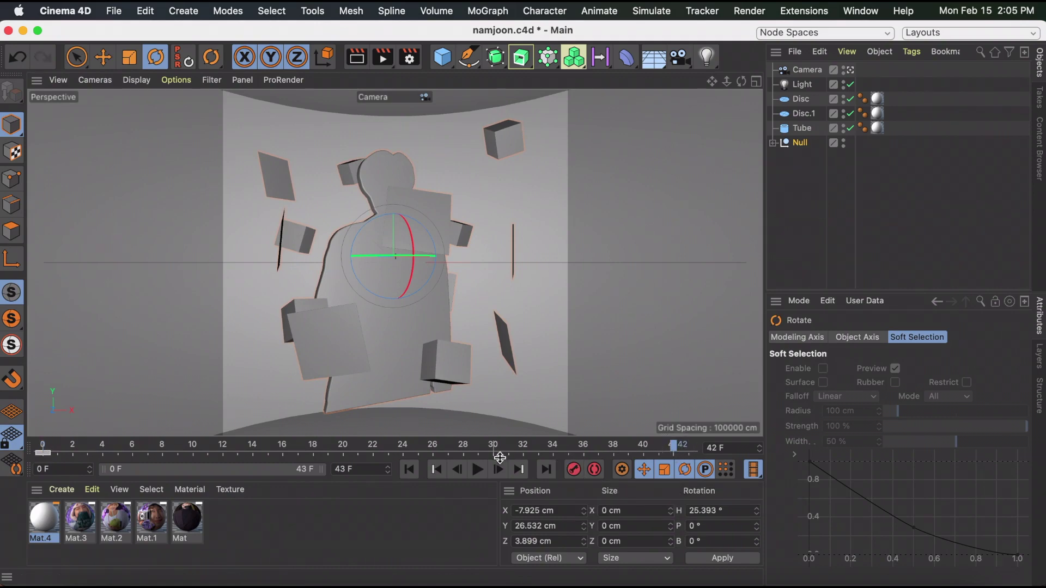
drag(428, 256, 175, 253)
mouse_move(430, 257)
mouse_down()
mouse_move(273, 247)
mouse_move(415, 264)
mouse_up()
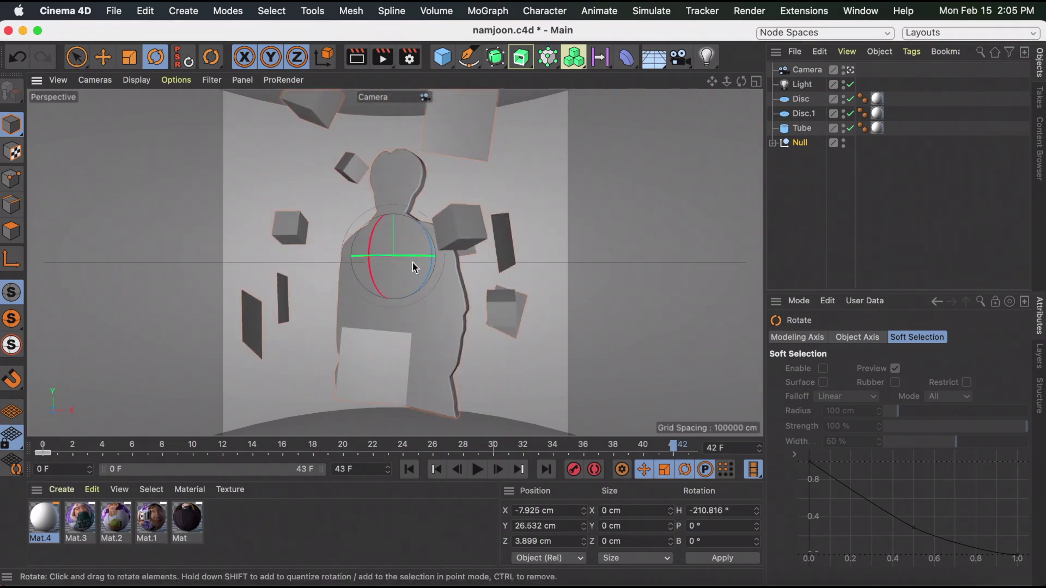
click(573, 470)
- Play the null's rotation animation from the start, then return to frame 0
key(shift+f)
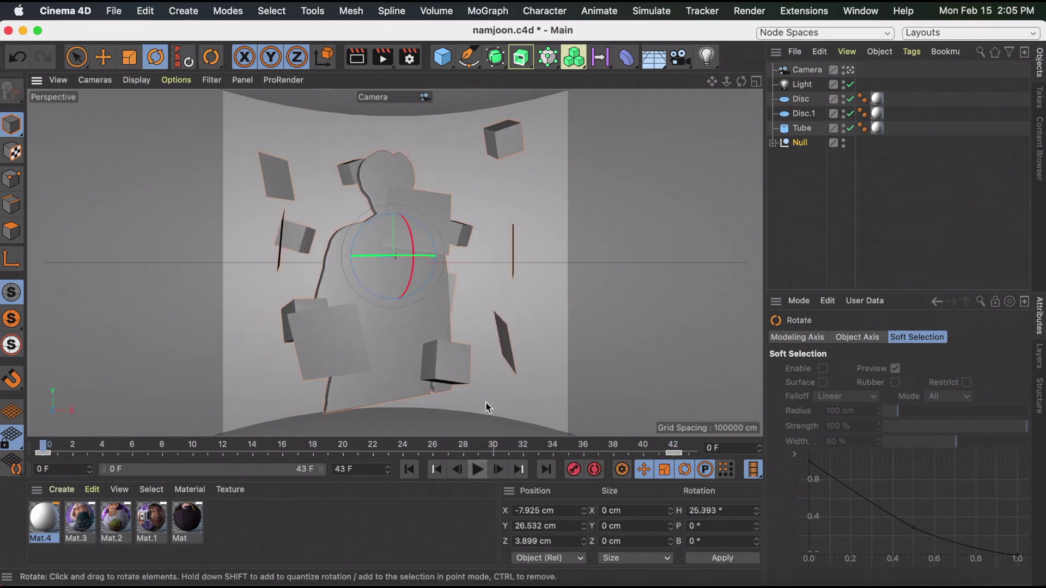
click(477, 470)
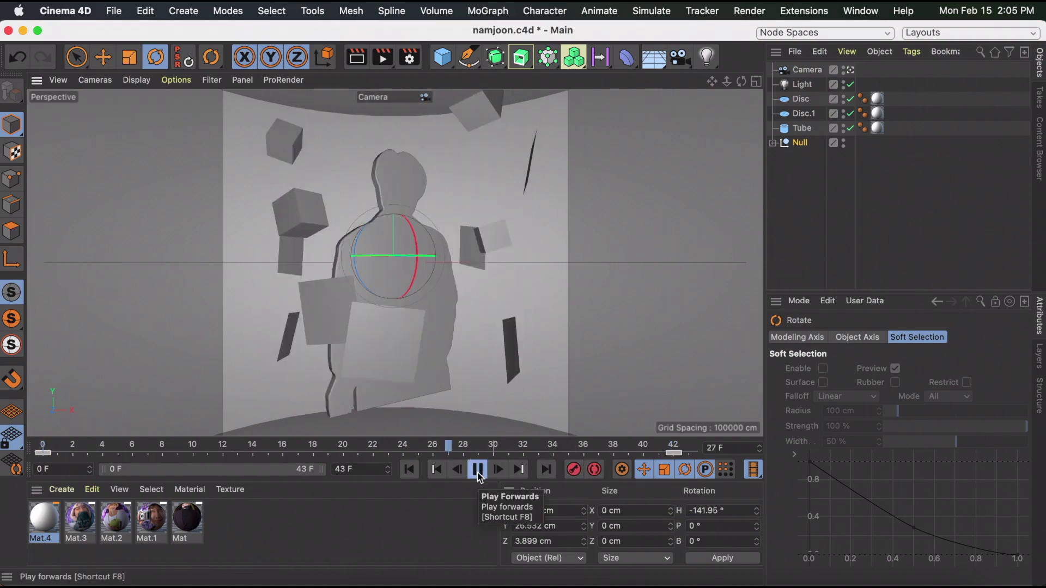
click(477, 470)
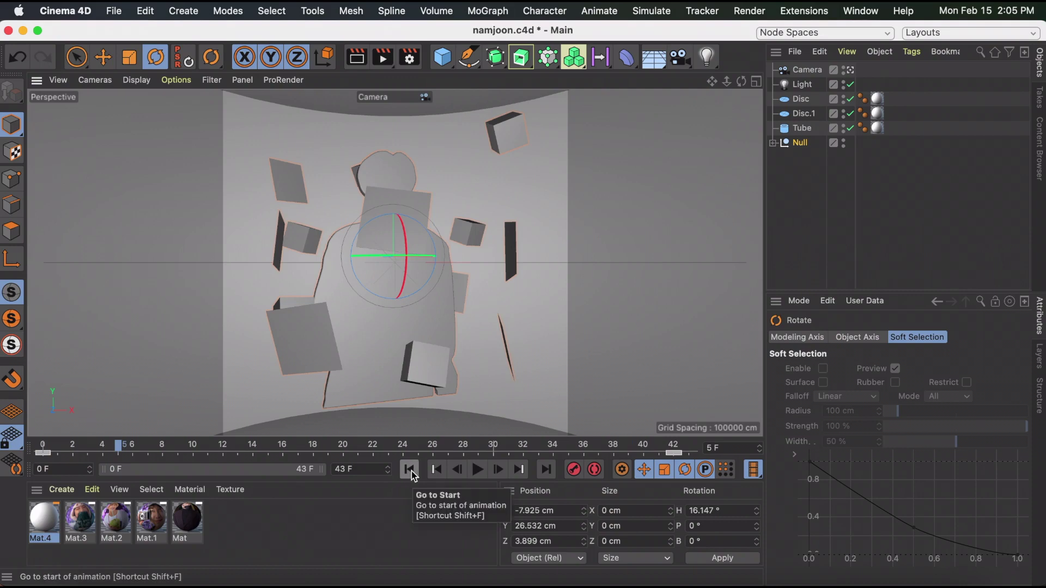
click(410, 472)
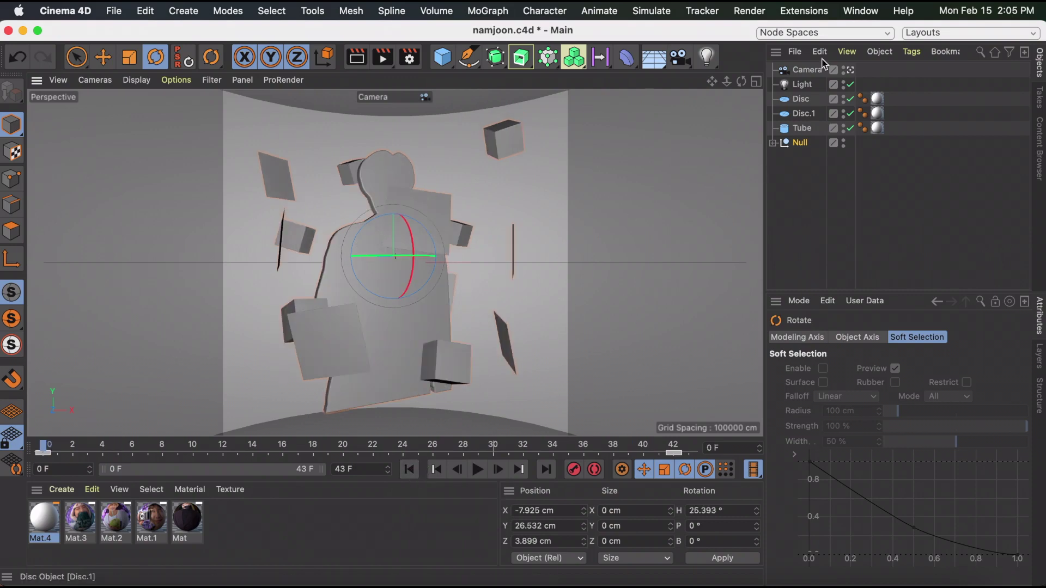
- Show the null's tracks in the F-Curve timeline and isolate its Rotation H curve
click(866, 10)
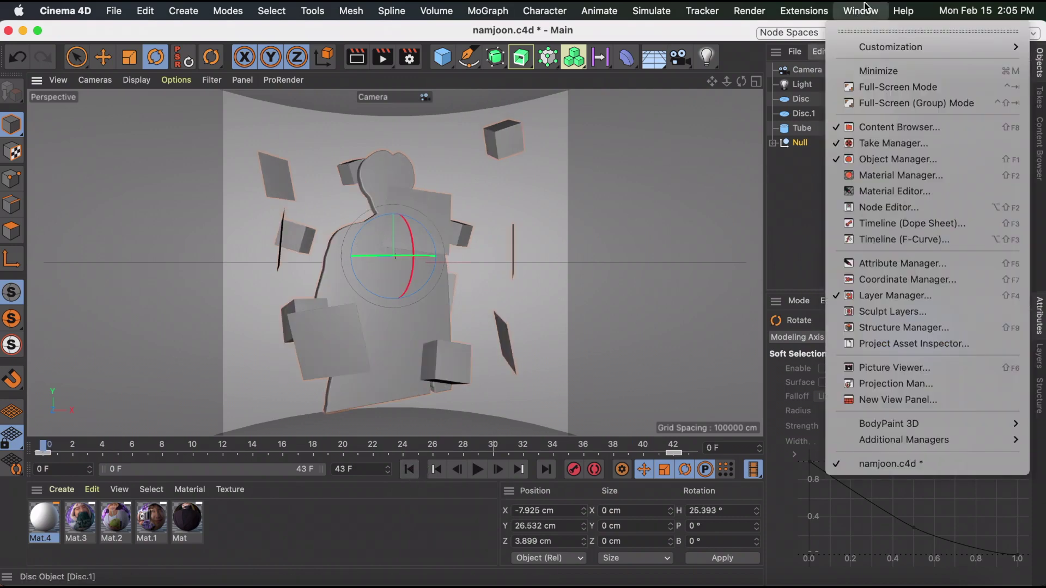
click(882, 239)
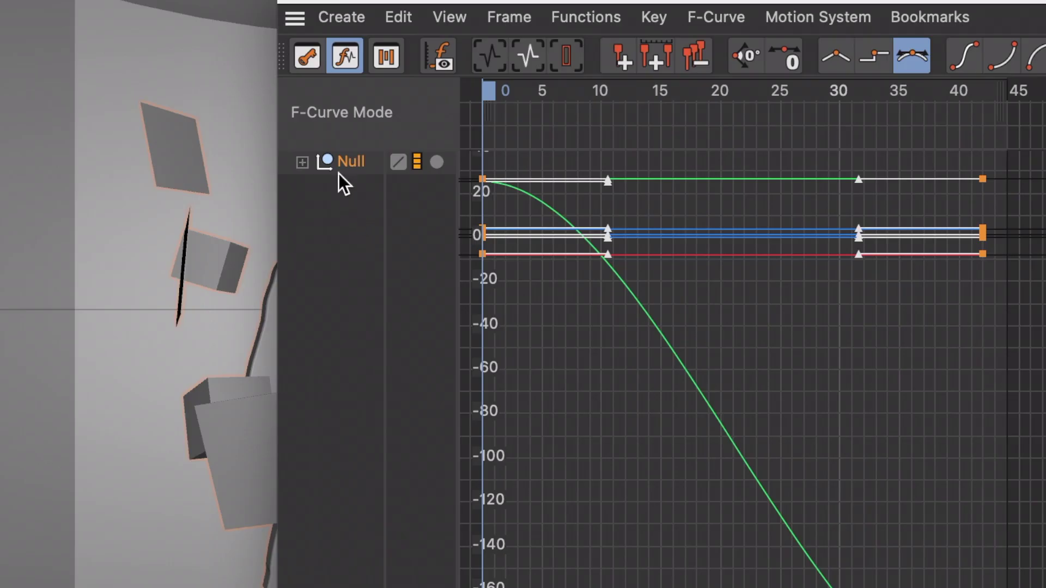
click(301, 163)
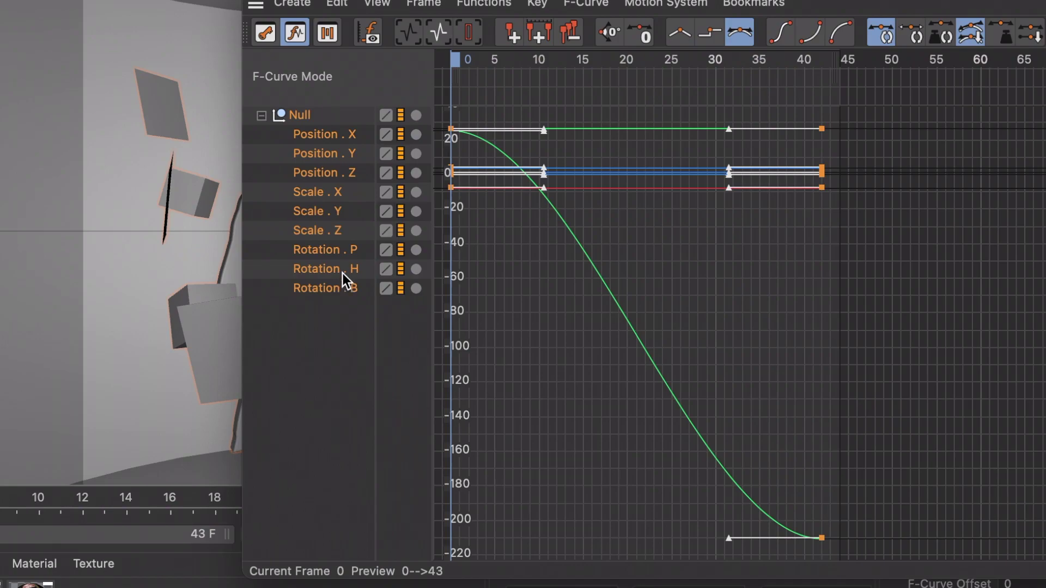
click(345, 271)
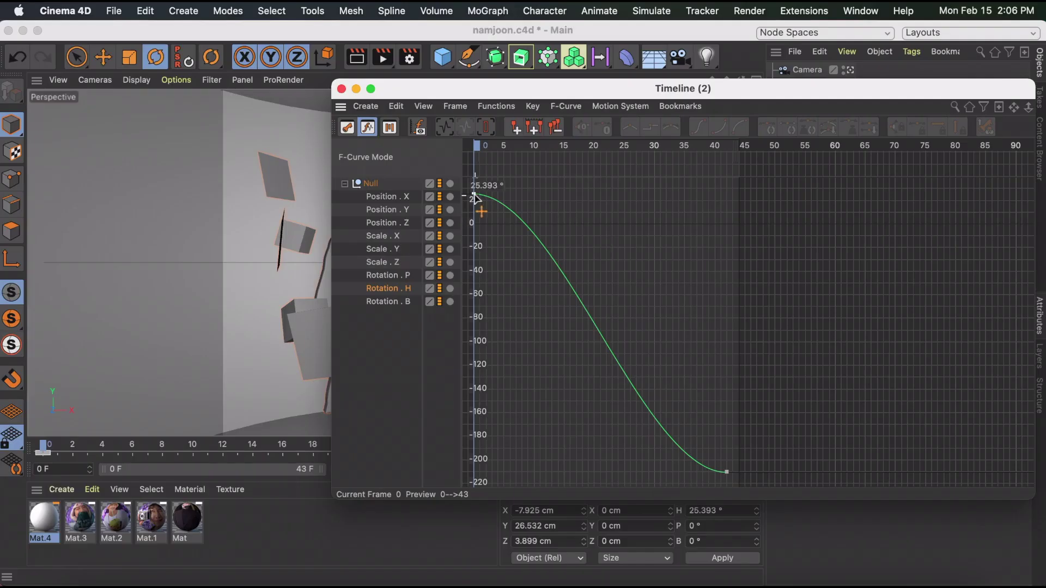
- Reshape the Rotation H curve with a steep initial drop by adjusting both keys' tangents, and play the animation
drag(537, 195, 478, 311)
click(785, 473)
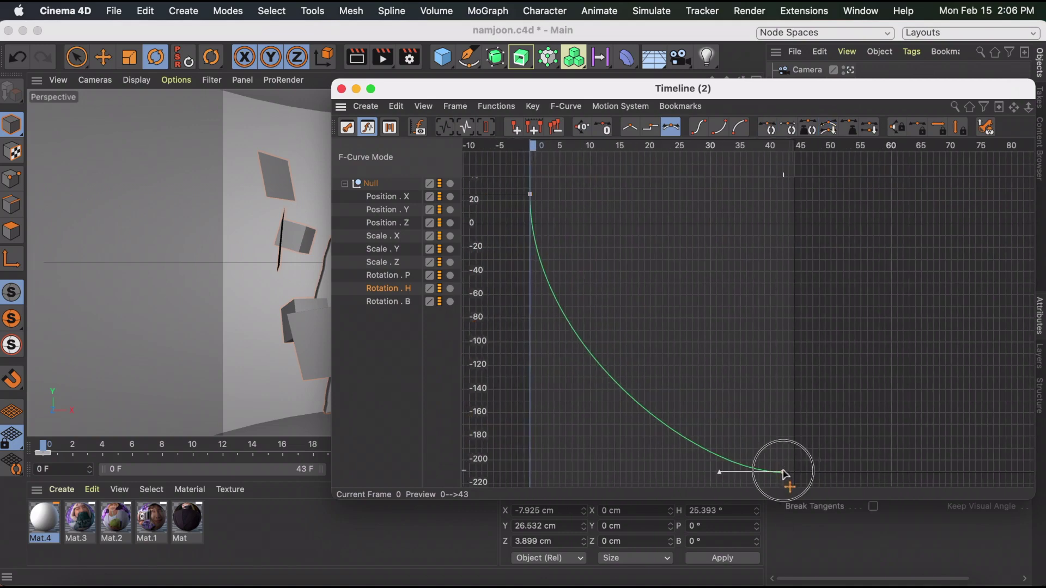
drag(721, 475, 827, 357)
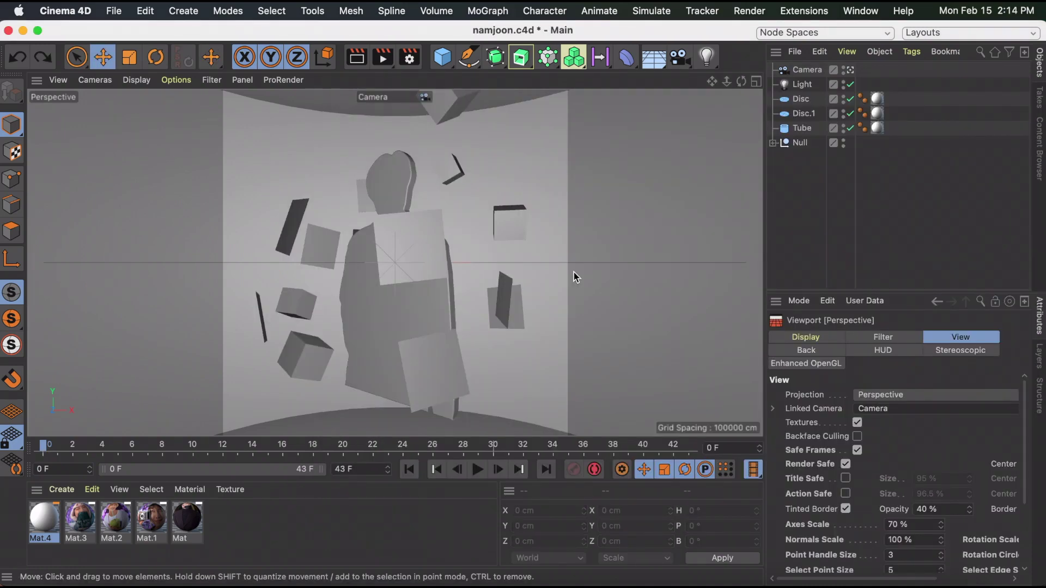
click(478, 470)
- Keyframe the Y position of the Random effector inside the null at 400 cm on frame 0
click(780, 150)
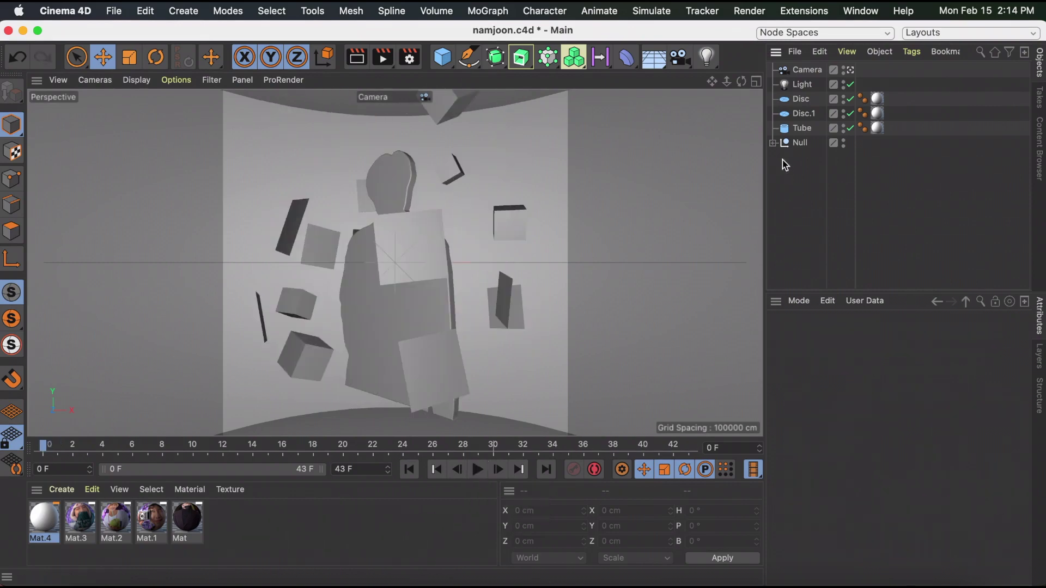
click(773, 143)
scroll(817, 218, down, 1)
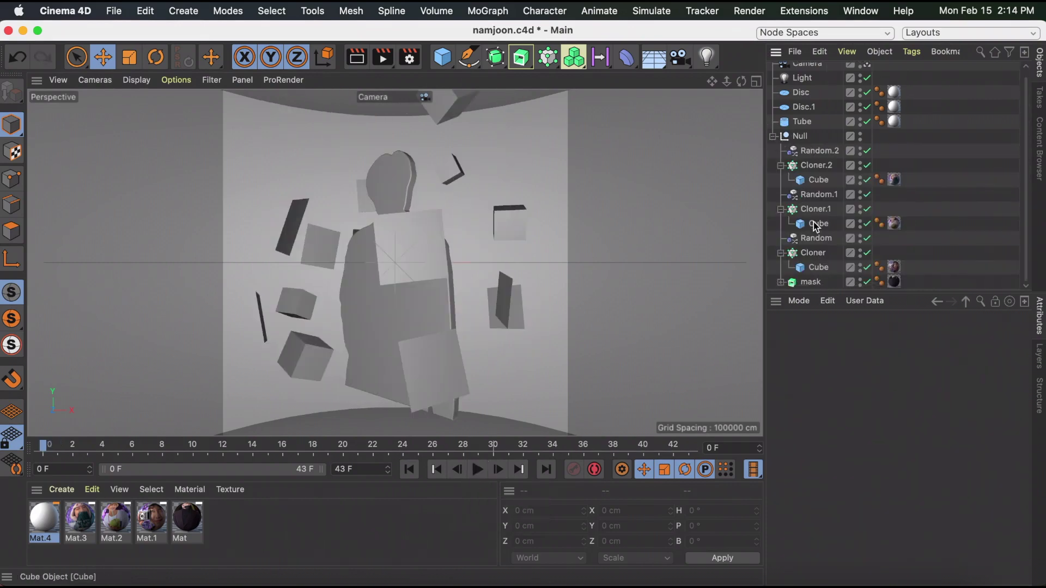
click(822, 242)
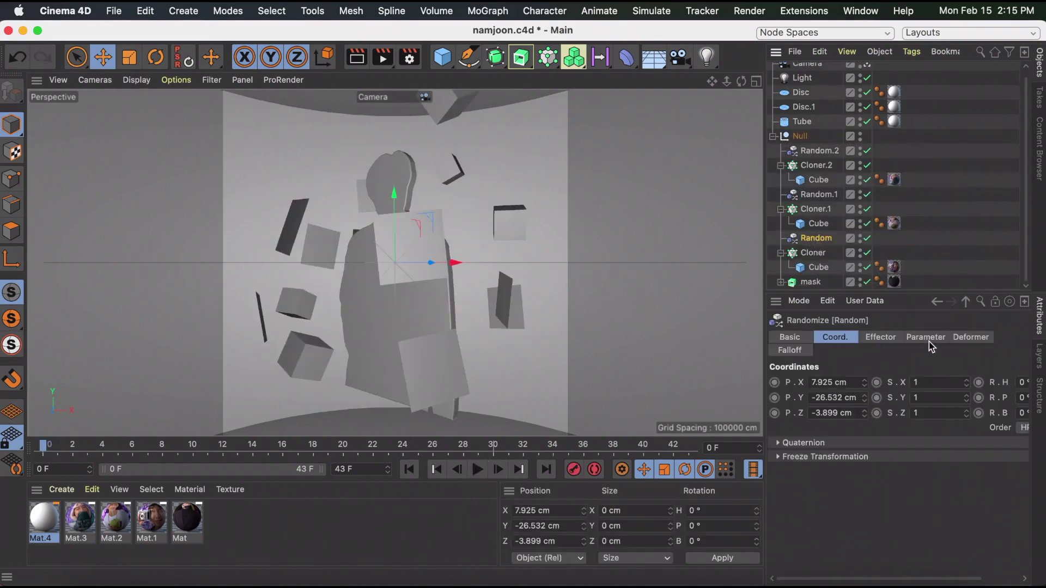
click(932, 341)
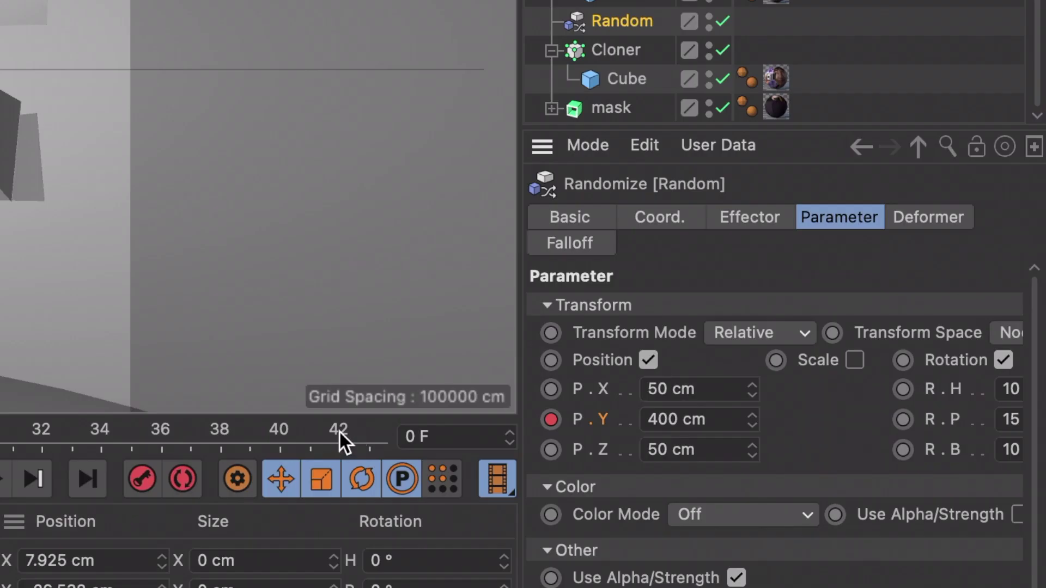
- At frame 42, set the Random effector's Y position to 600 cm and keyframe it
click(339, 436)
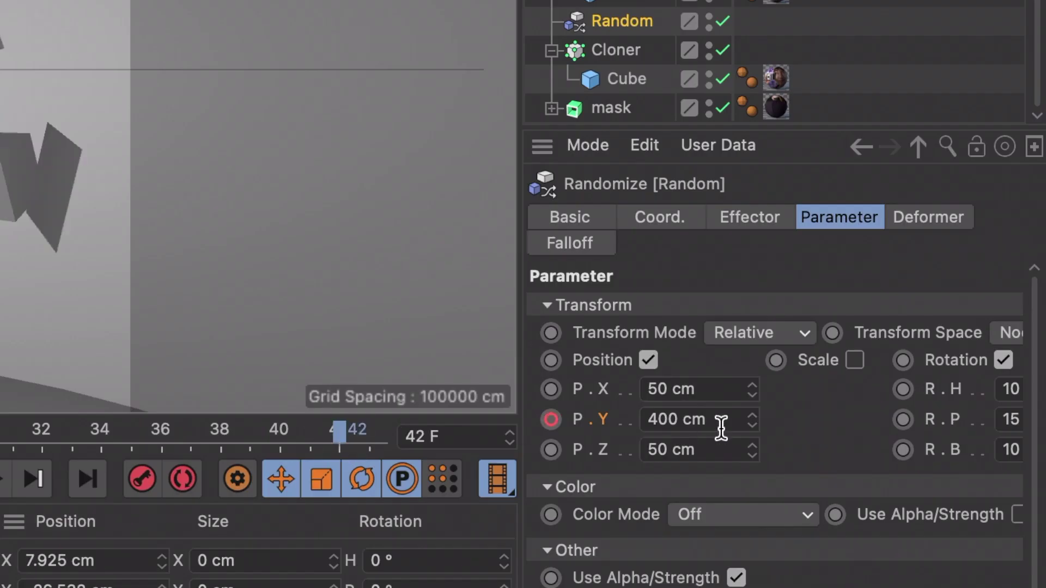
click(681, 420)
text(600)
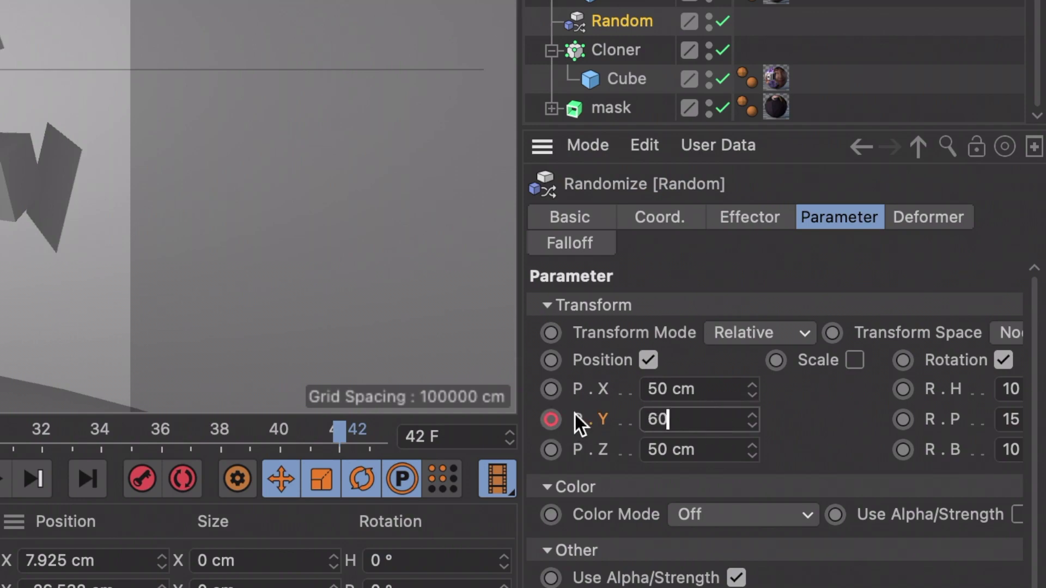
key(Return)
click(551, 419)
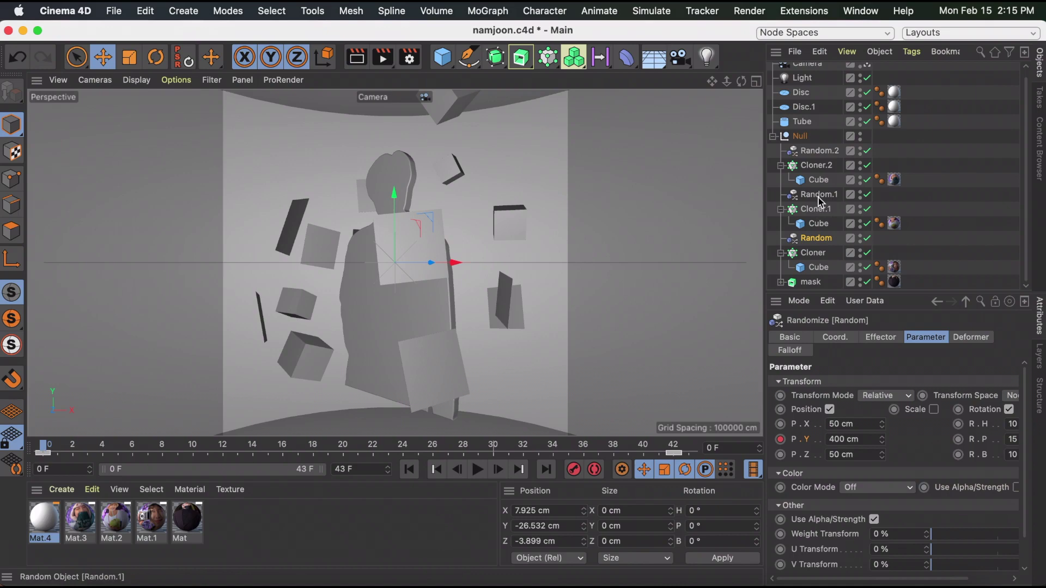
- Keyframe the Y position of Random.1 starting from -800 cm on frame 0 and of Random.2 at 700 cm on frame 42, and play the animation
click(818, 195)
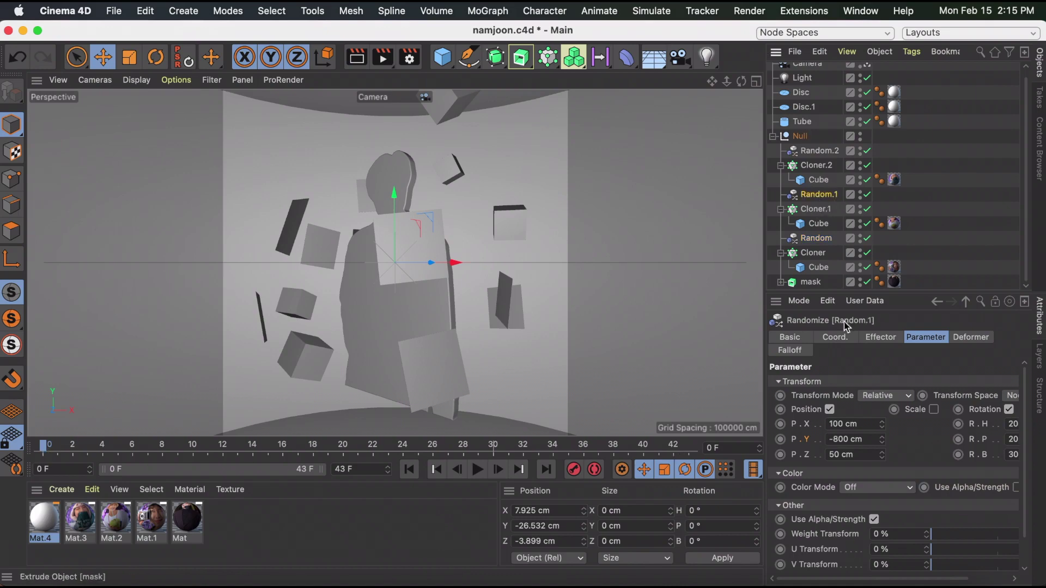
click(669, 450)
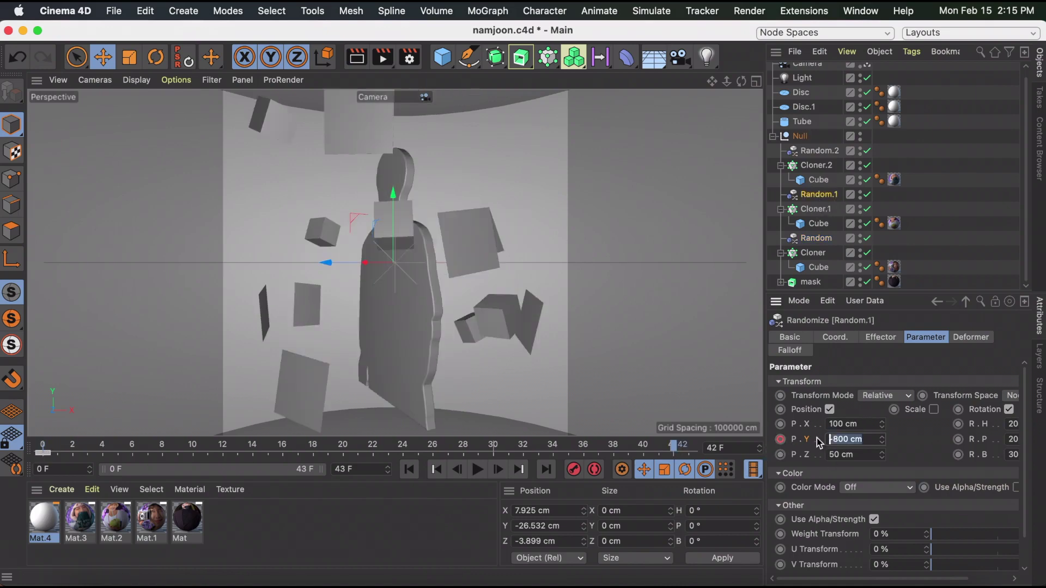
click(820, 150)
click(815, 238)
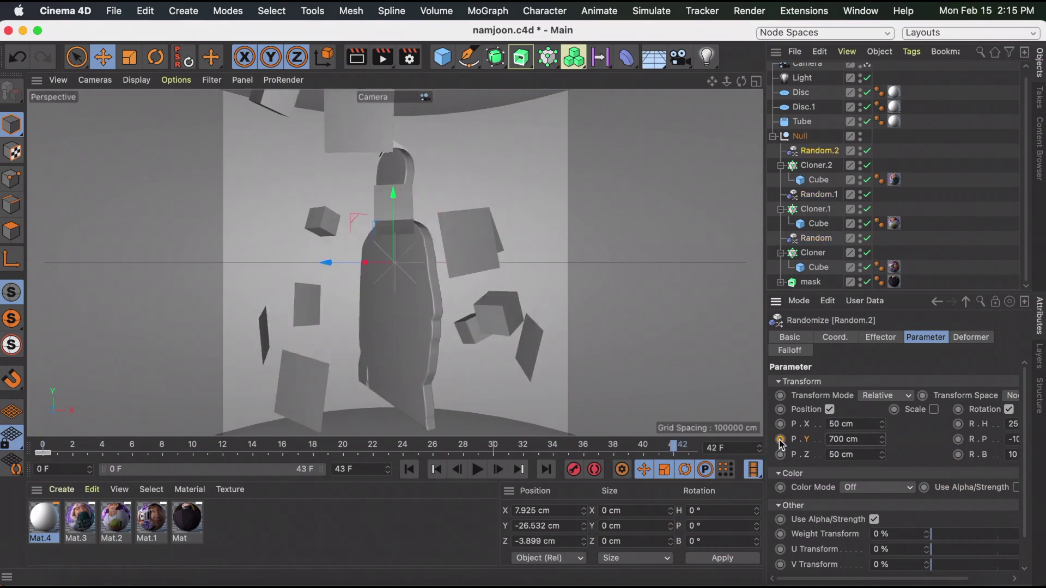
click(477, 469)
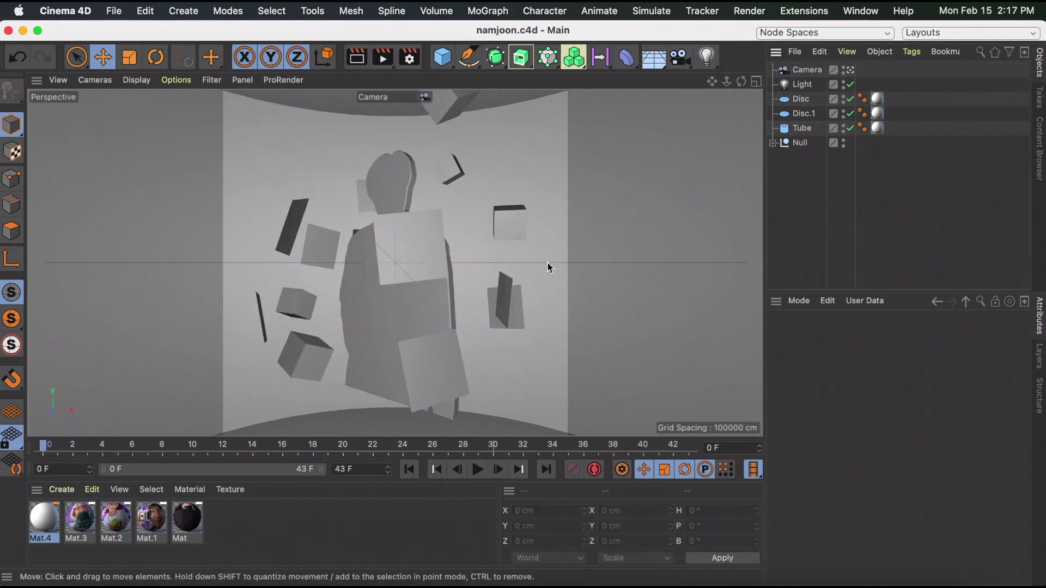
- Set the render output's frame range to All Frames
click(410, 57)
click(685, 116)
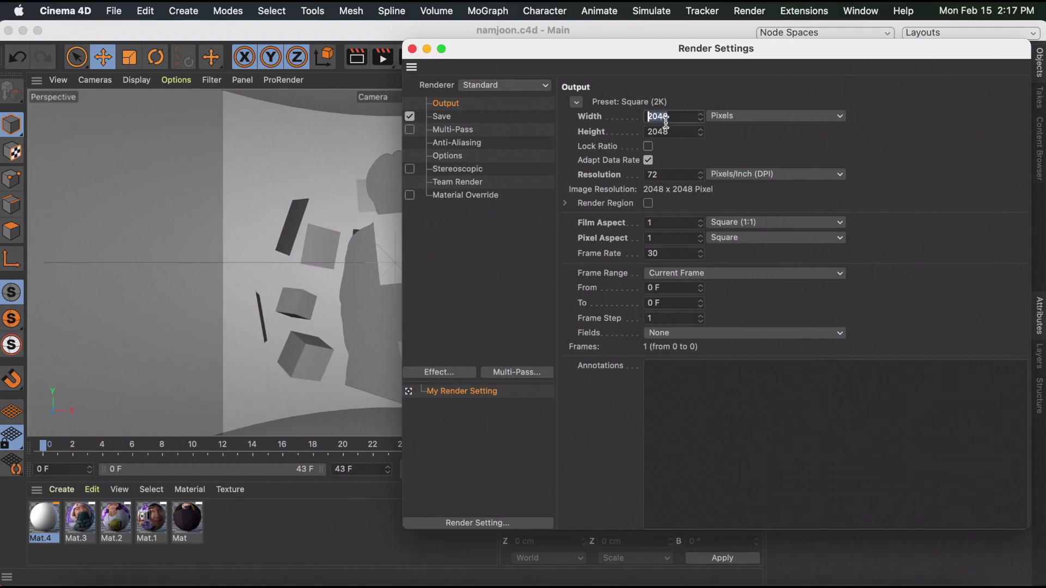
key(Tab)
click(663, 276)
click(689, 316)
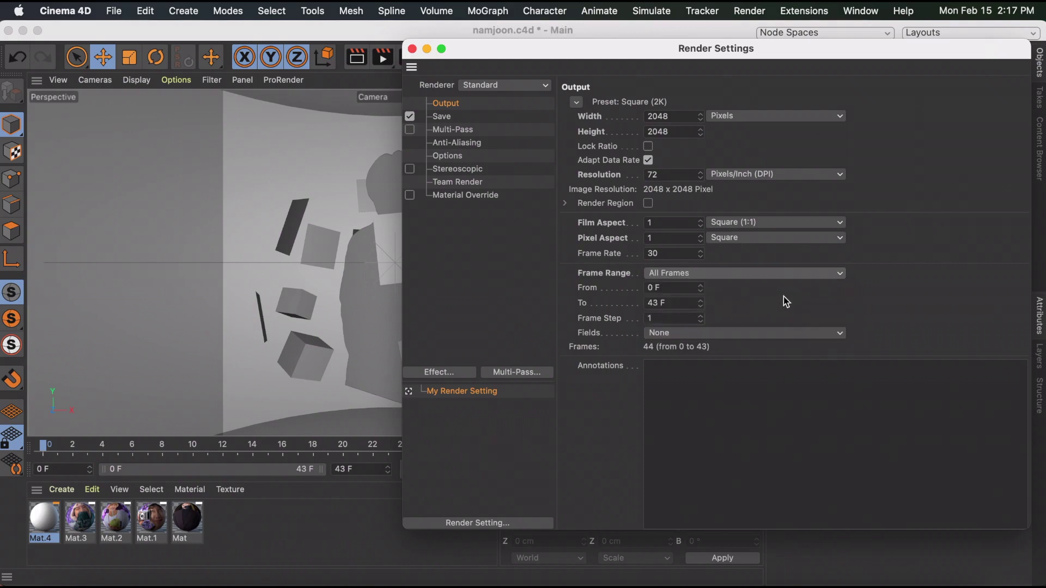
- Set the render to save as an MP4 file named namjoon and close the render settings
click(445, 117)
click(722, 144)
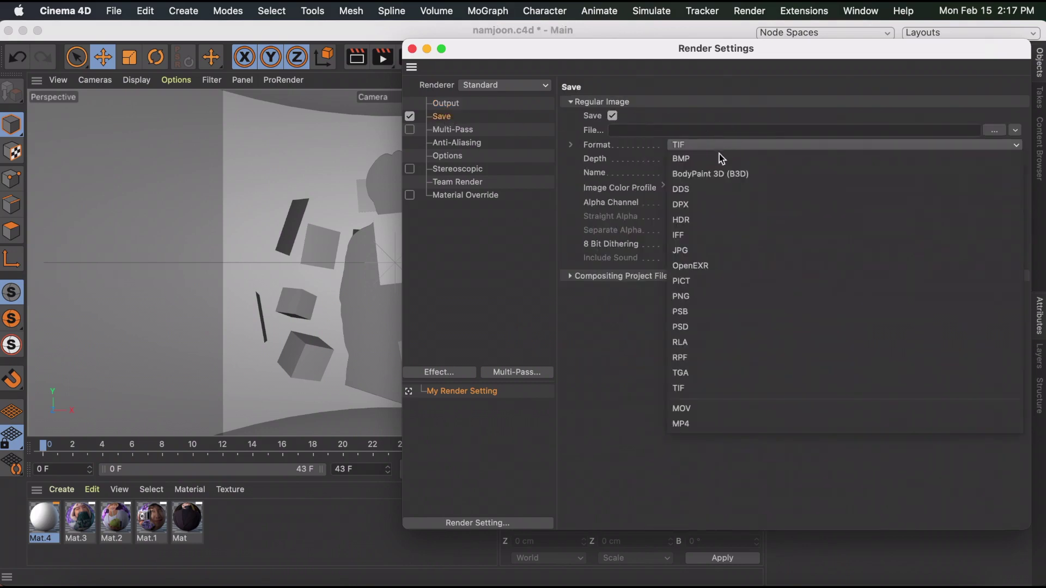
click(746, 422)
click(697, 130)
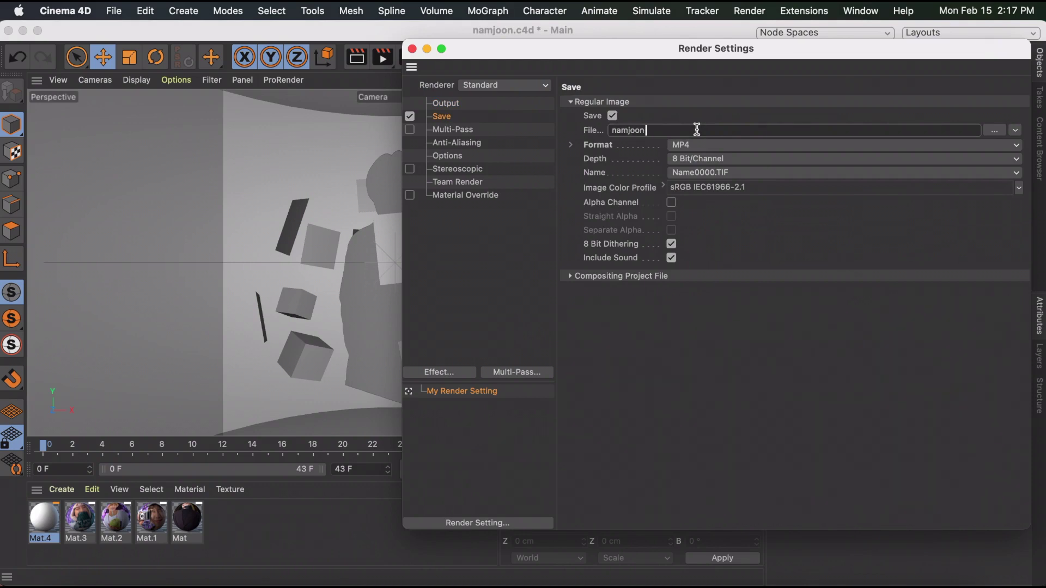
key(Return)
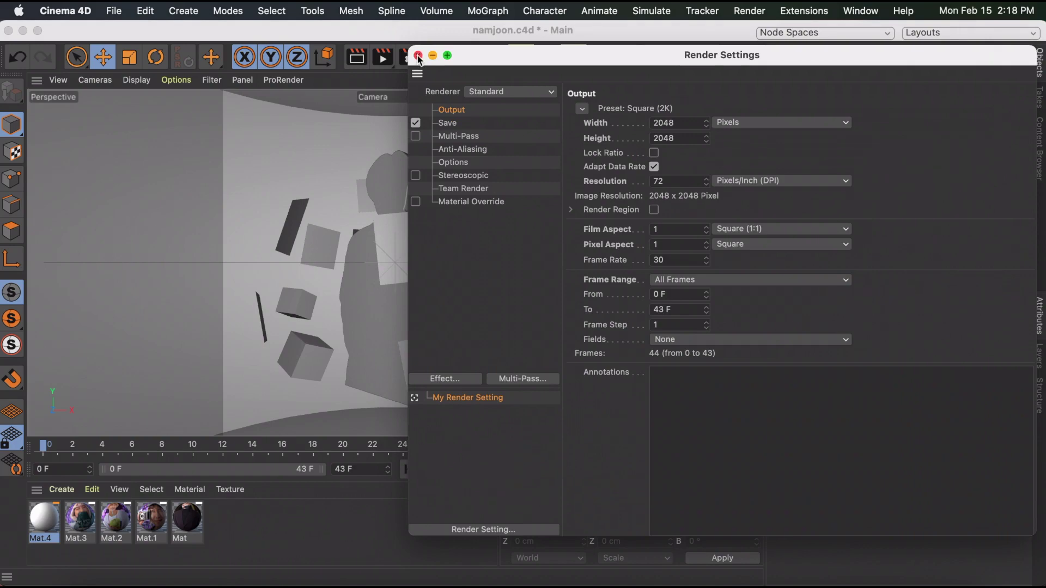
click(418, 56)
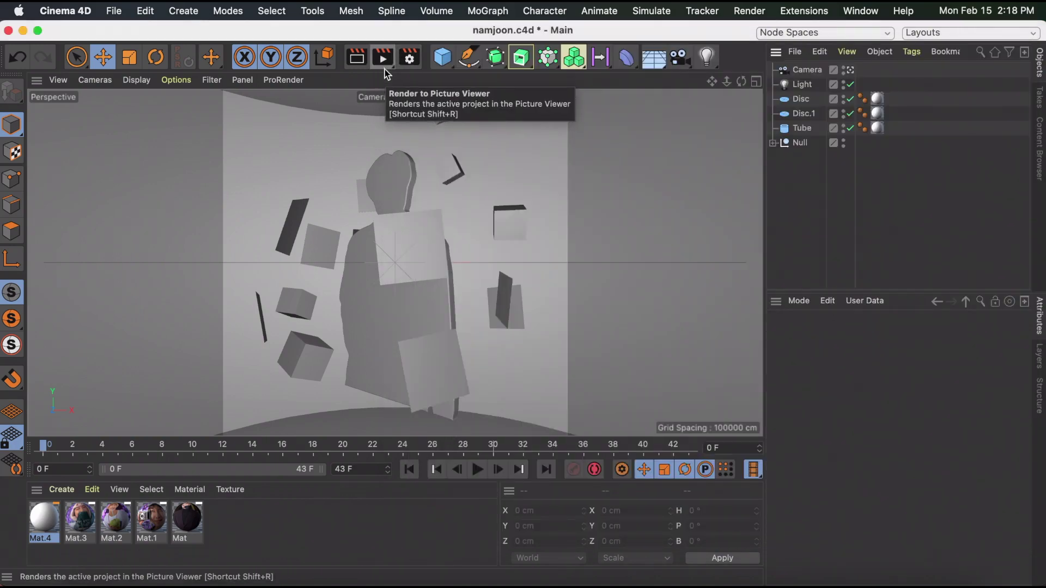
- Render the animation to the Picture Viewer
click(385, 68)
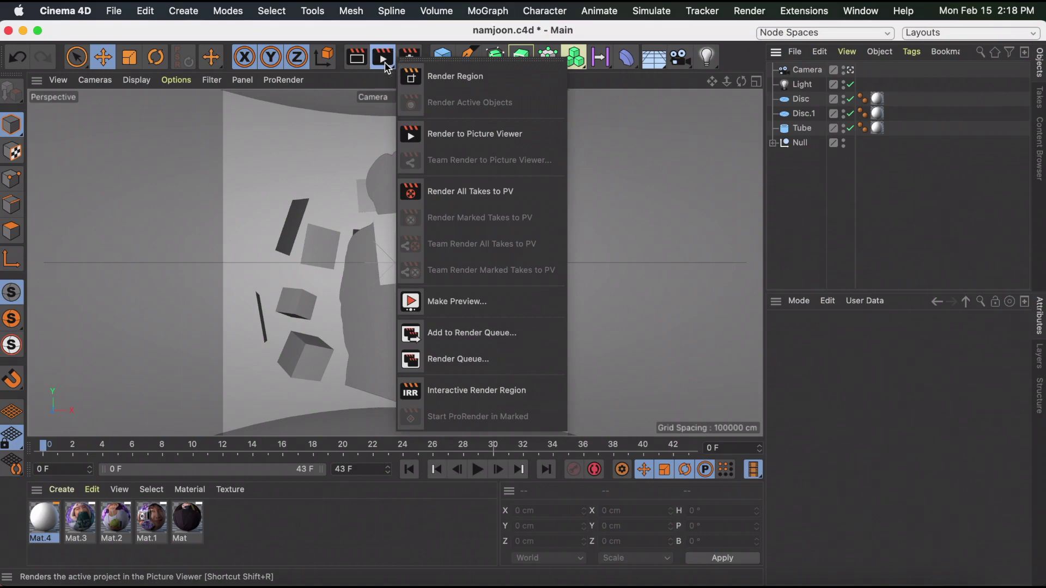
click(473, 133)
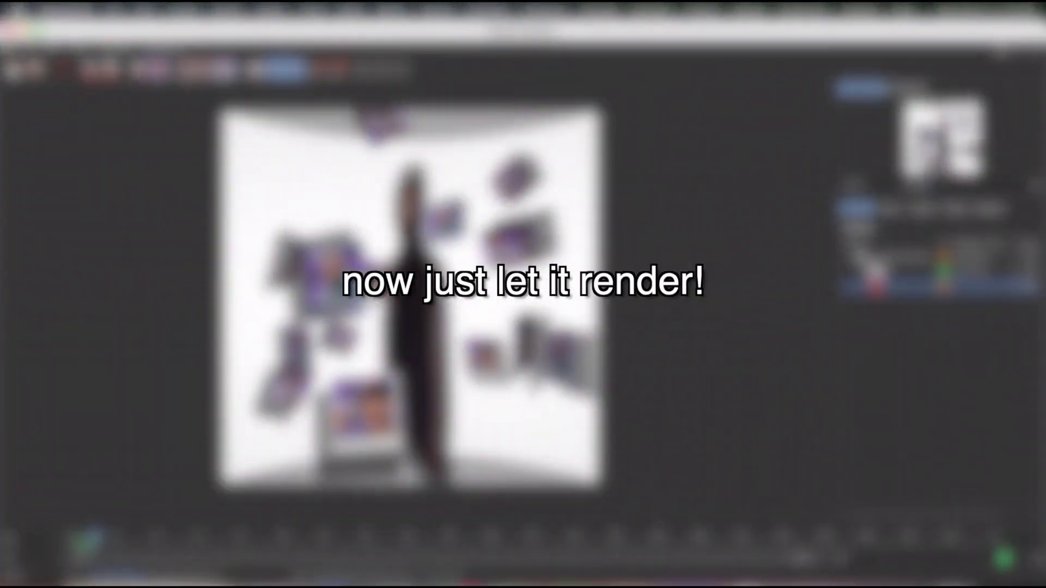